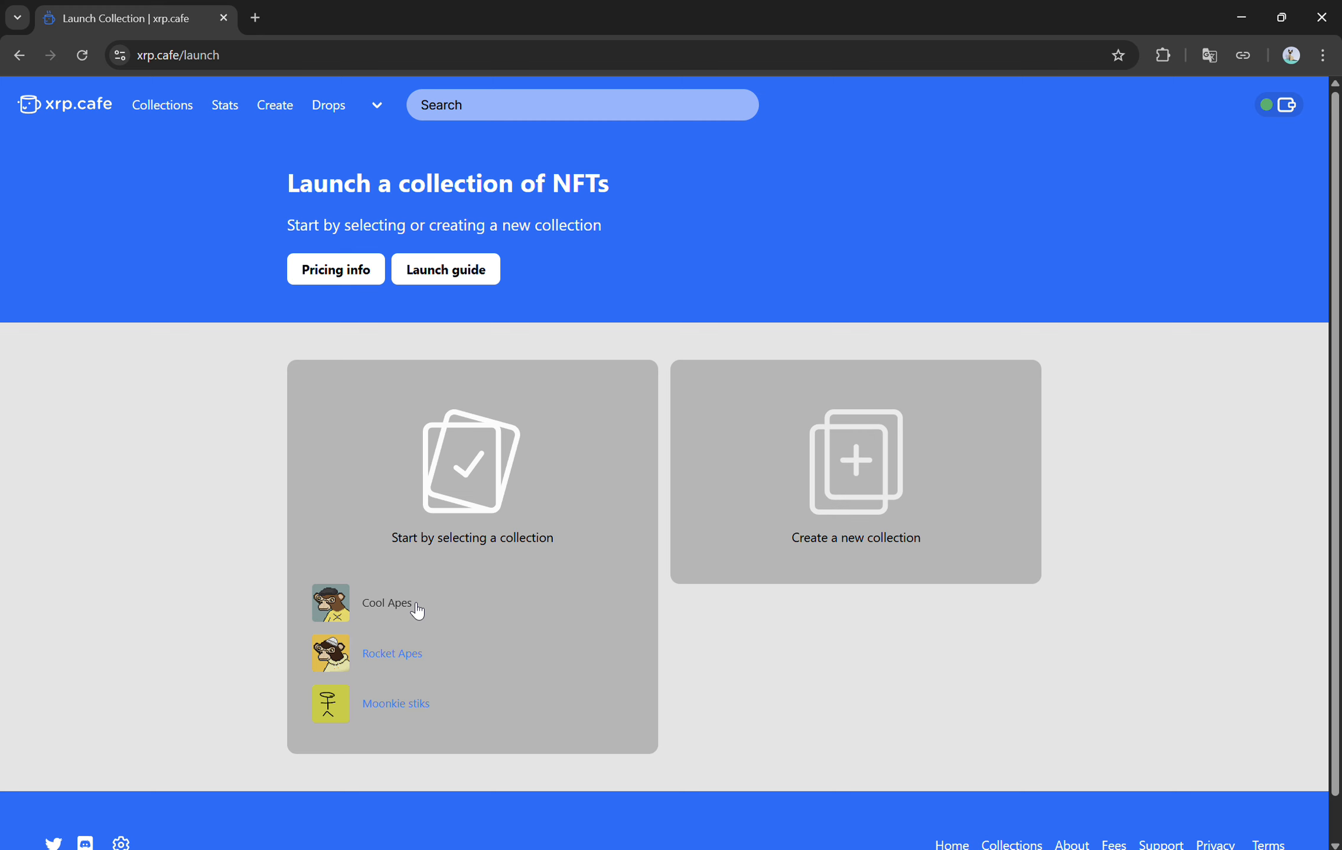
Select the Cool Apes collection for launch and view its public collection page in a separate tab.
{"action": "left_click", "coordinate": [416, 609]}
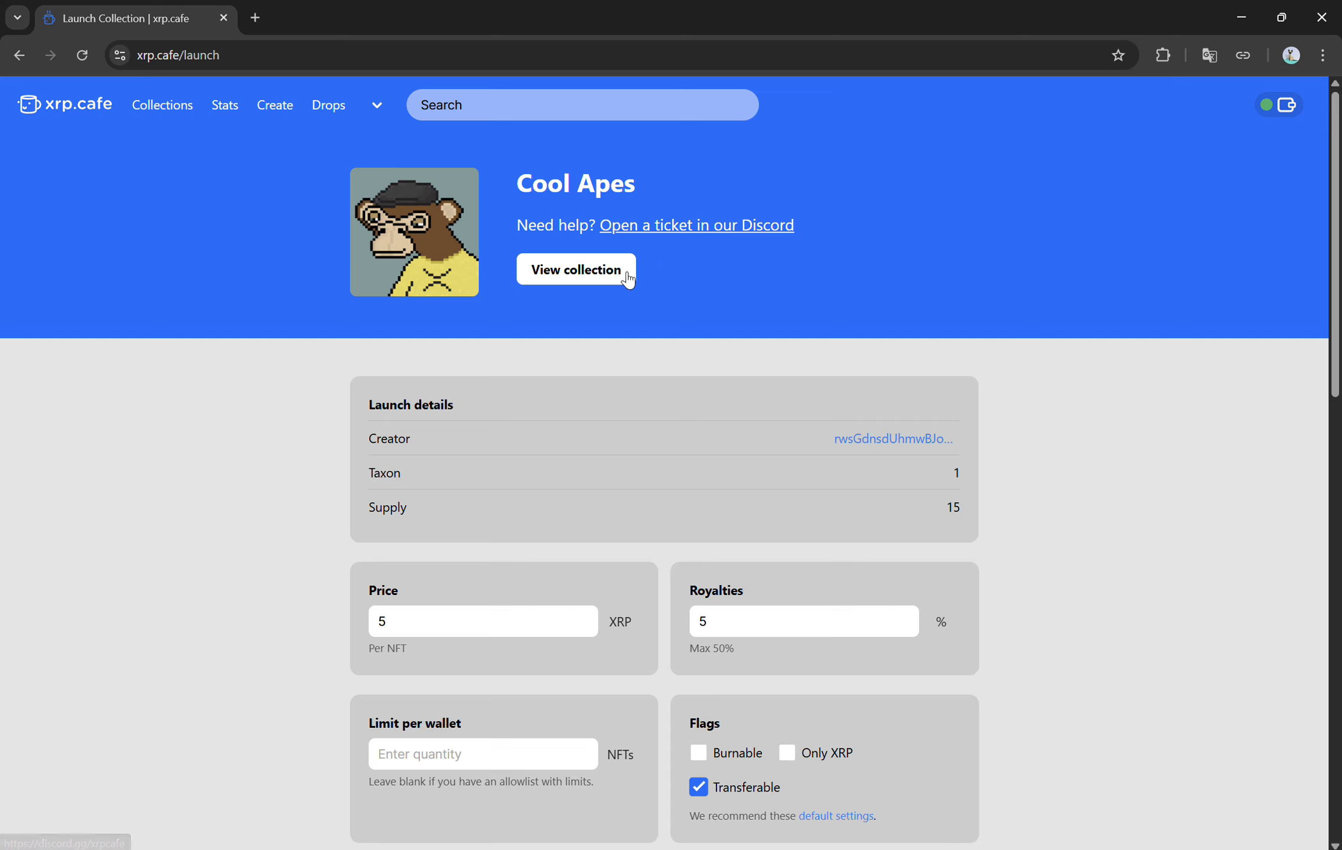
{"action": "right_click", "coordinate": [556, 274]}
{"action": "left_click", "coordinate": [589, 289]}
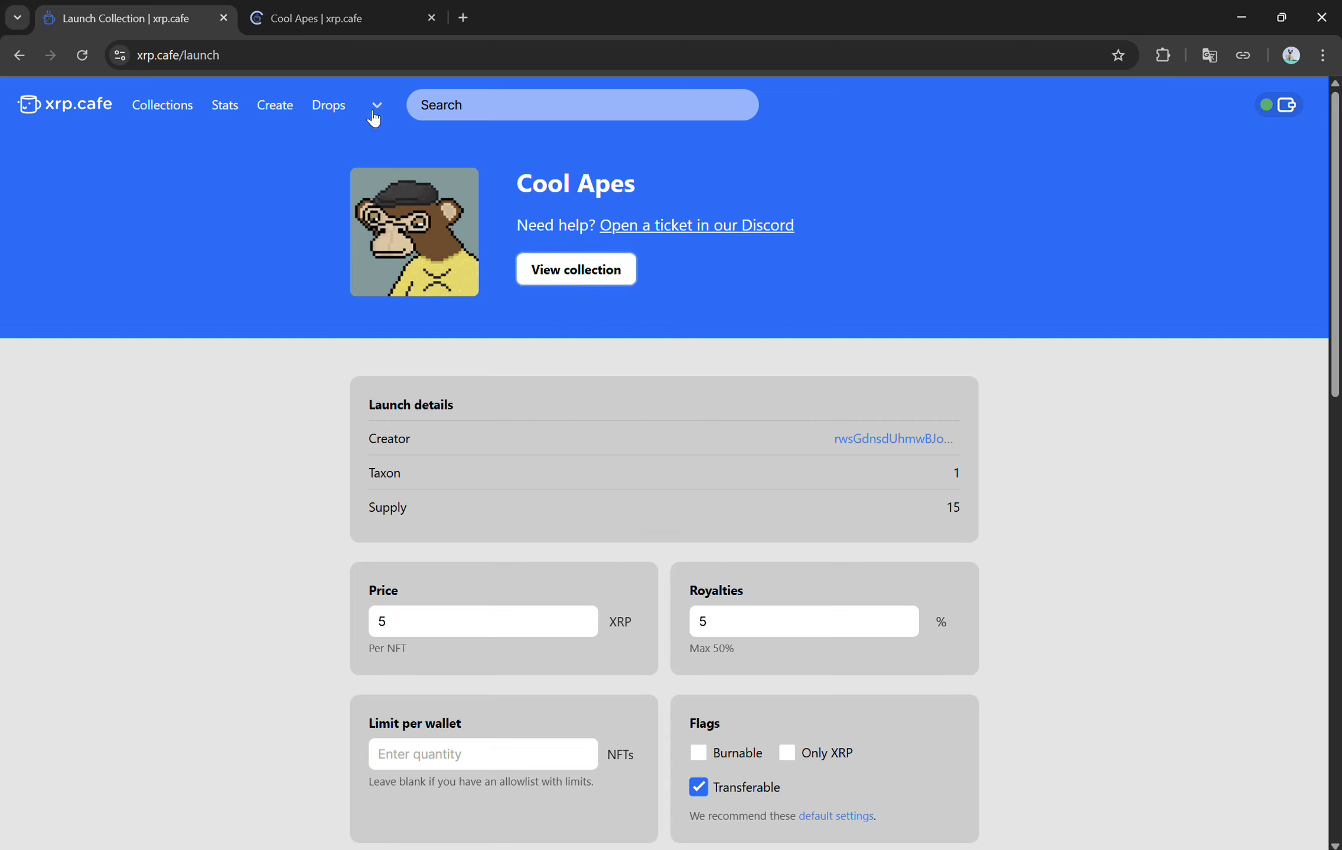
{"action": "left_click", "coordinate": [357, 19]}
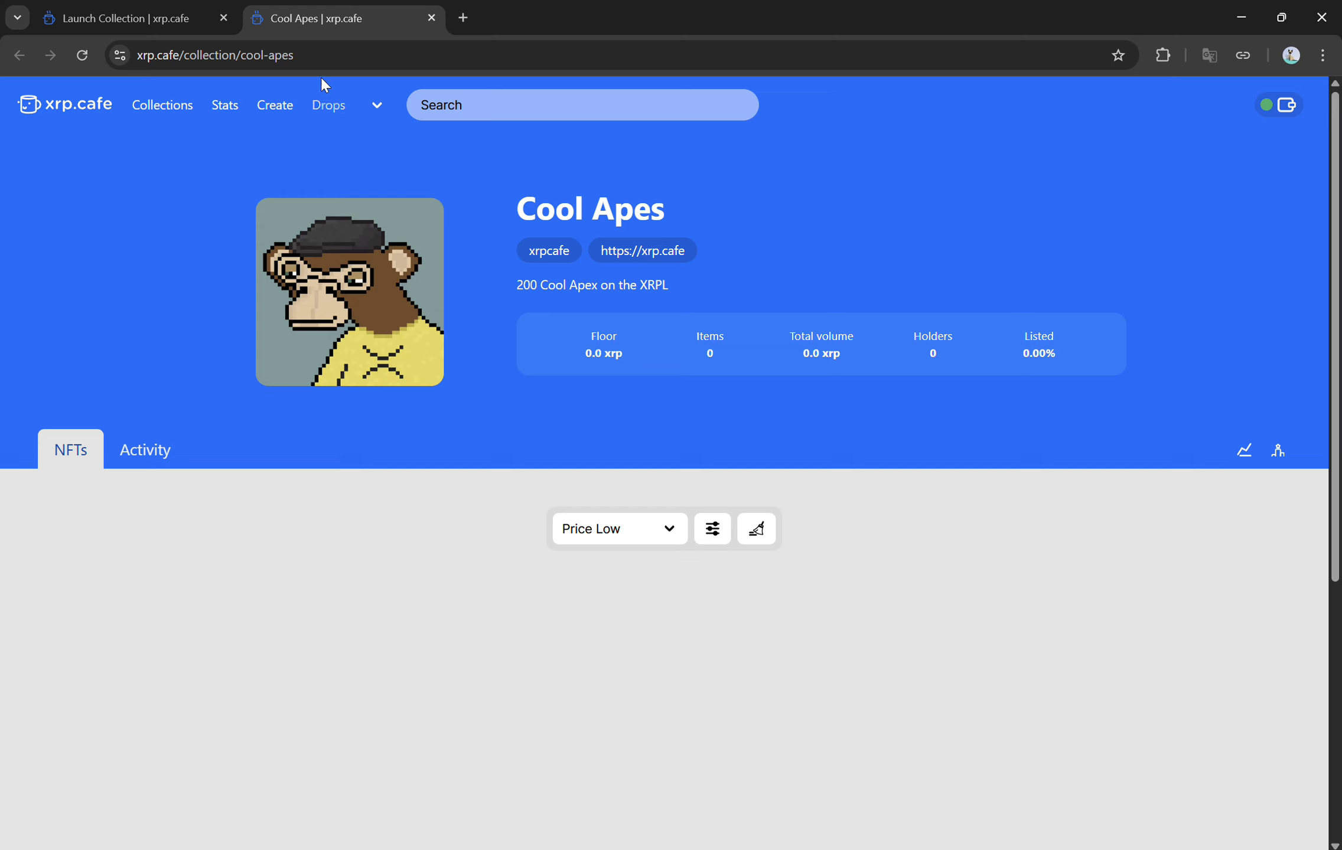
{"action": "left_click", "coordinate": [307, 55]}
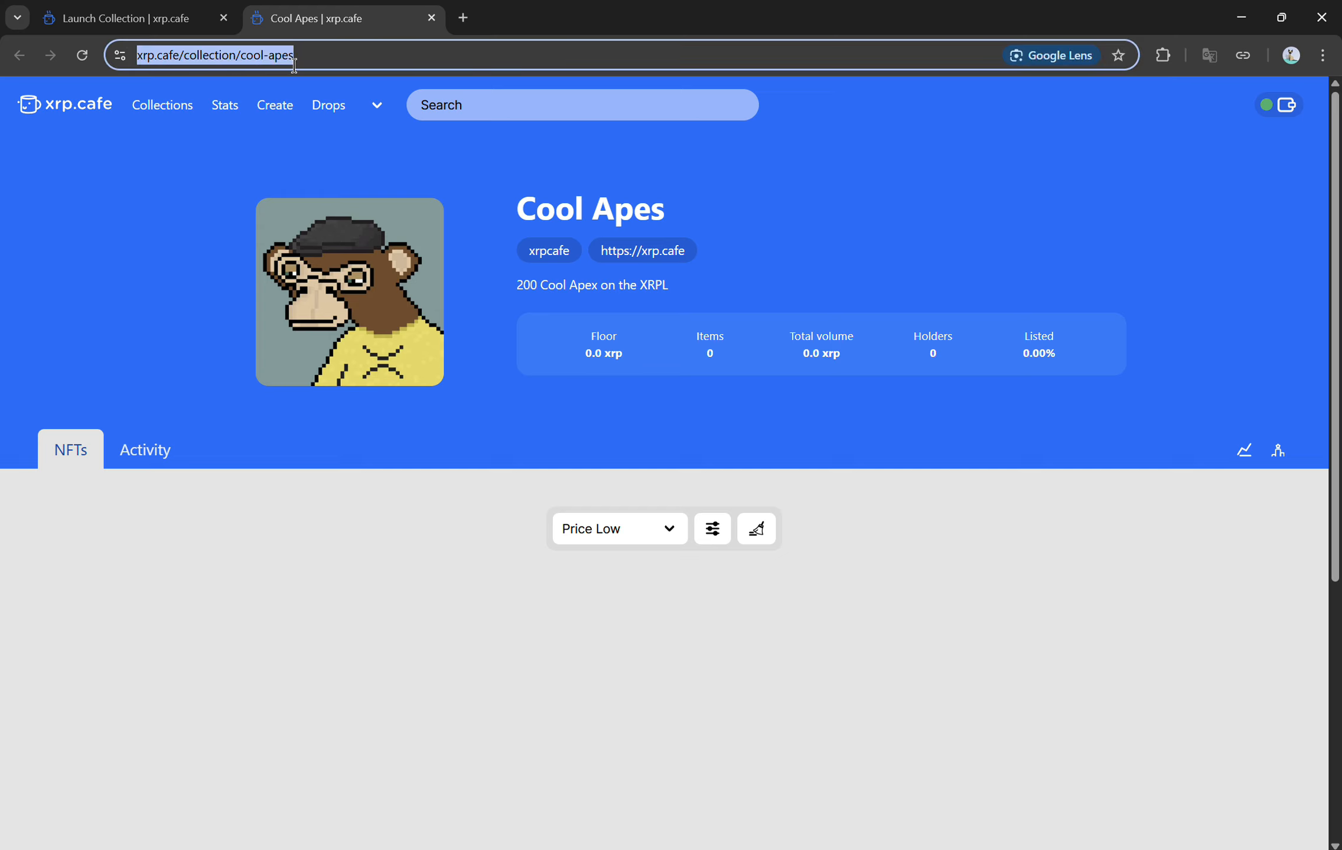
{"action": "left_click", "coordinate": [176, 229]}
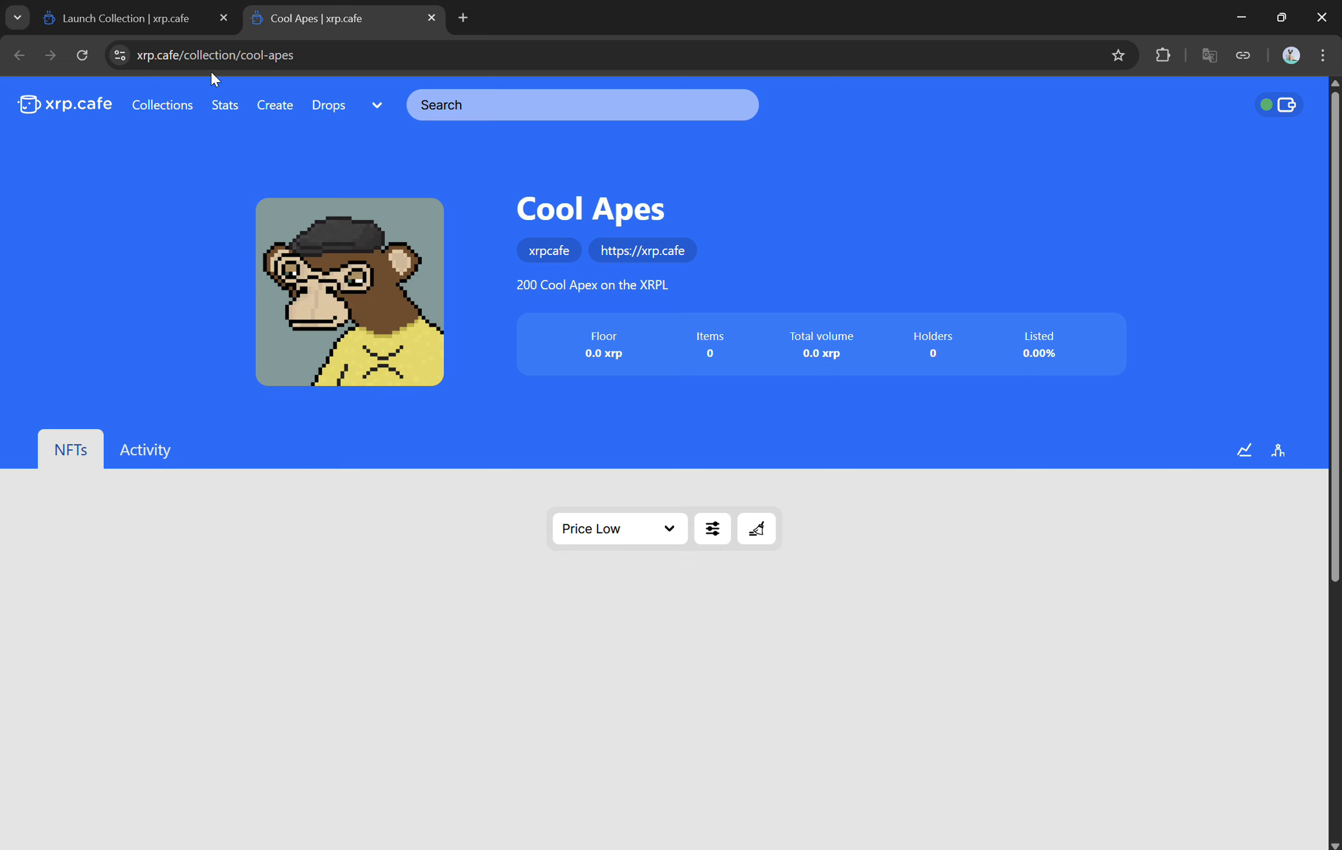
{"action": "left_click", "coordinate": [162, 18]}
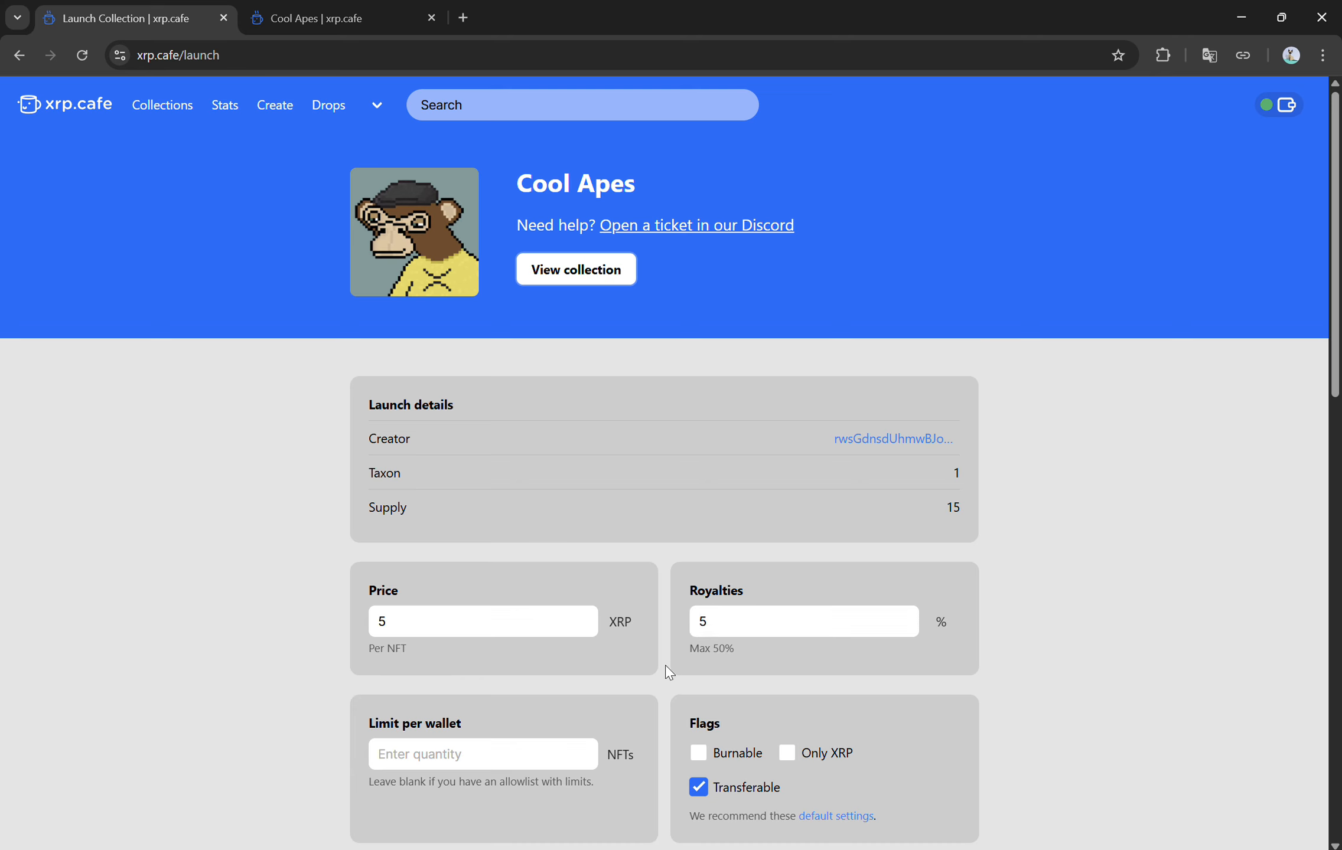
Review the Cool Apes price, royalties, wallet limit, flags and allowlist settings.
{"action": "scroll", "coordinate": [667, 673], "scroll_direction": "down", "scroll_amount": 3}
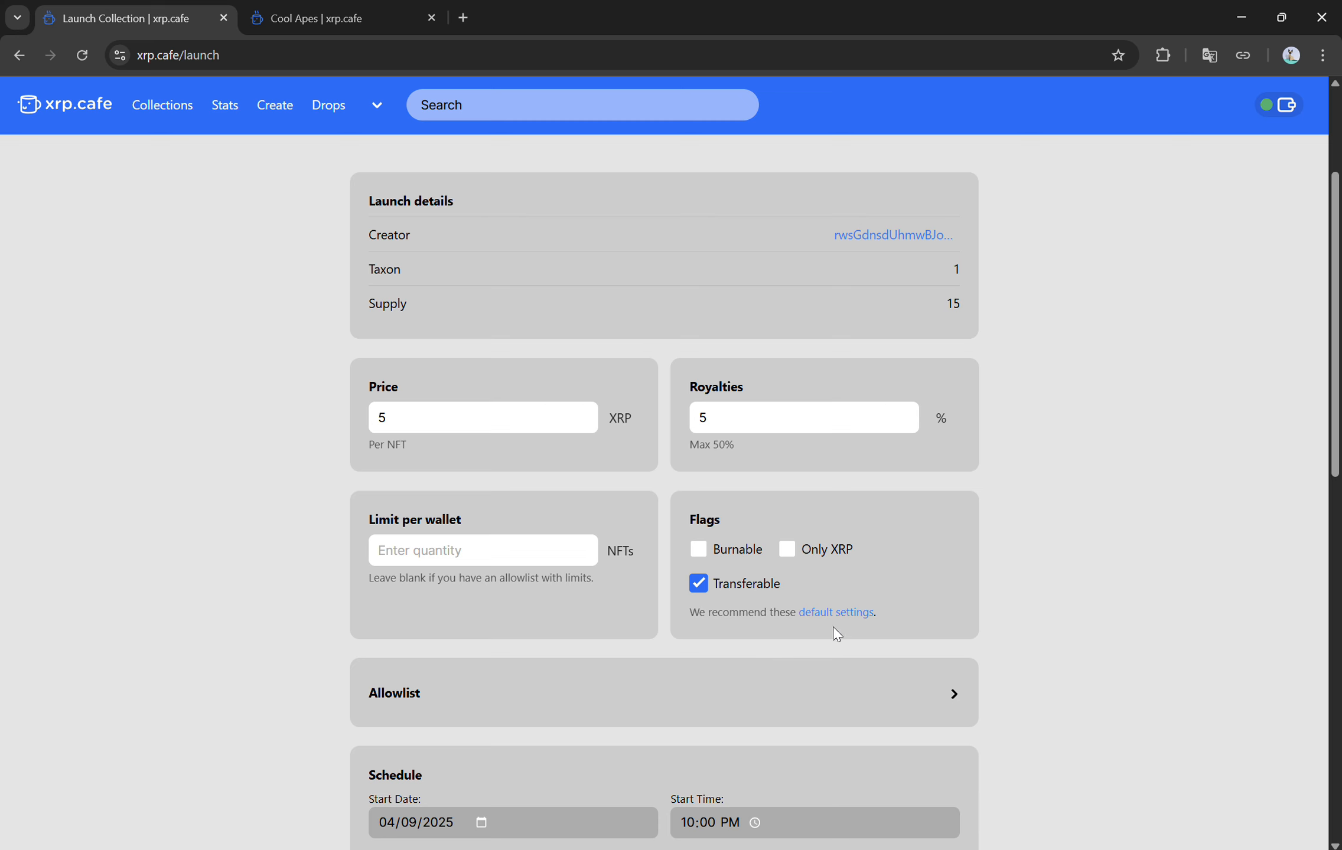
{"action": "scroll", "coordinate": [889, 620], "scroll_direction": "down", "scroll_amount": 3}
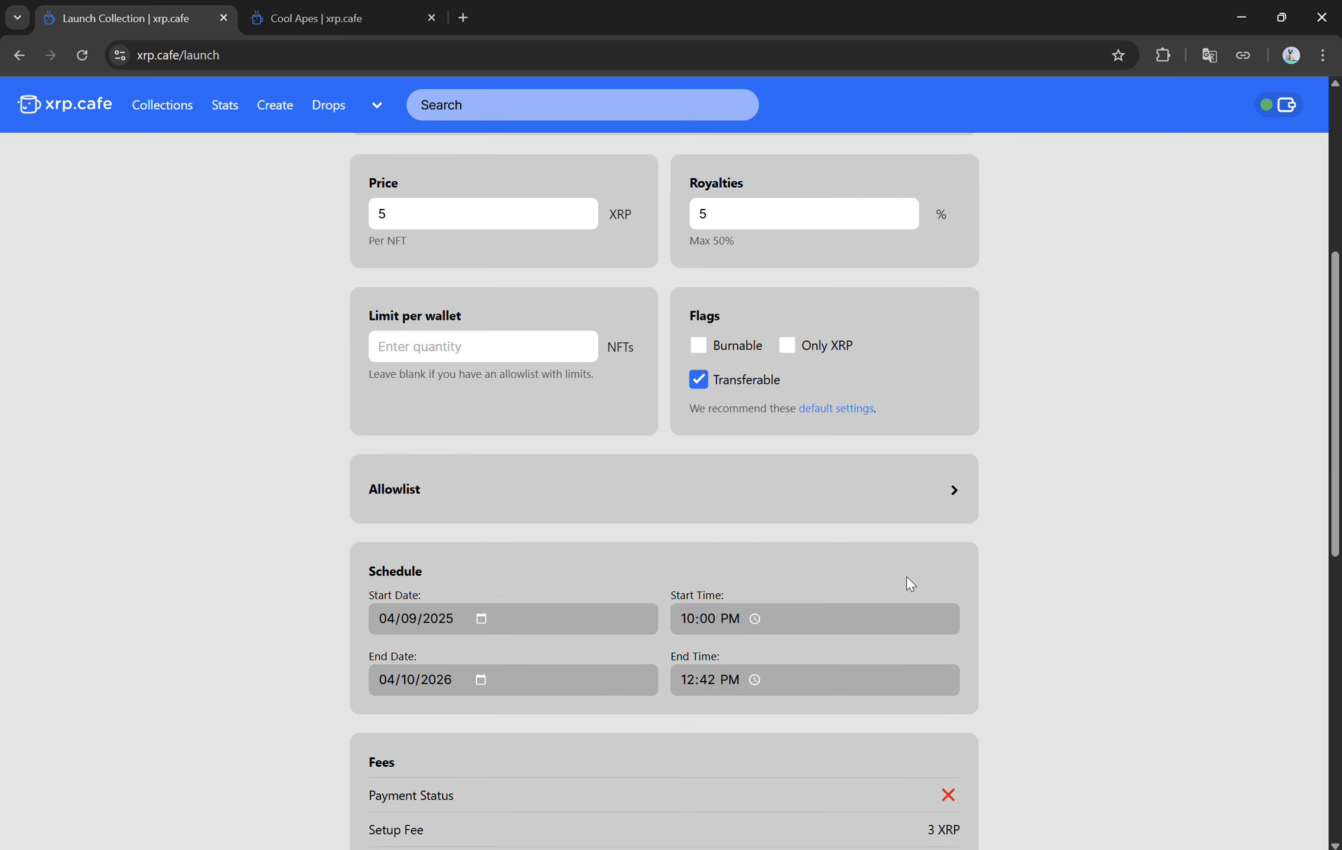
{"action": "left_click", "coordinate": [676, 502]}
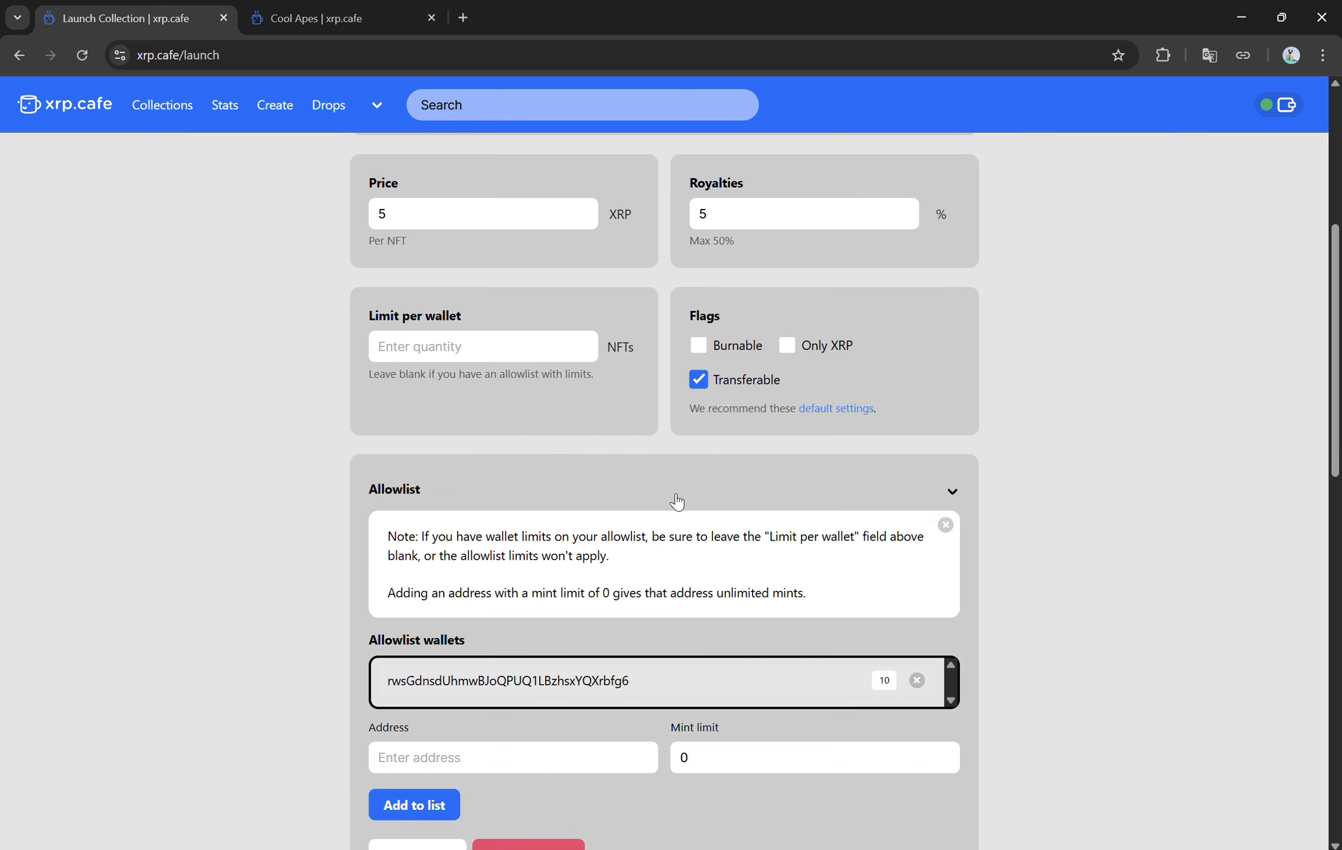
{"action": "left_click", "coordinate": [824, 500]}
Set the launch schedule's start date to 04/10/2025.
{"action": "scroll", "coordinate": [1026, 503], "scroll_direction": "down", "scroll_amount": 3}
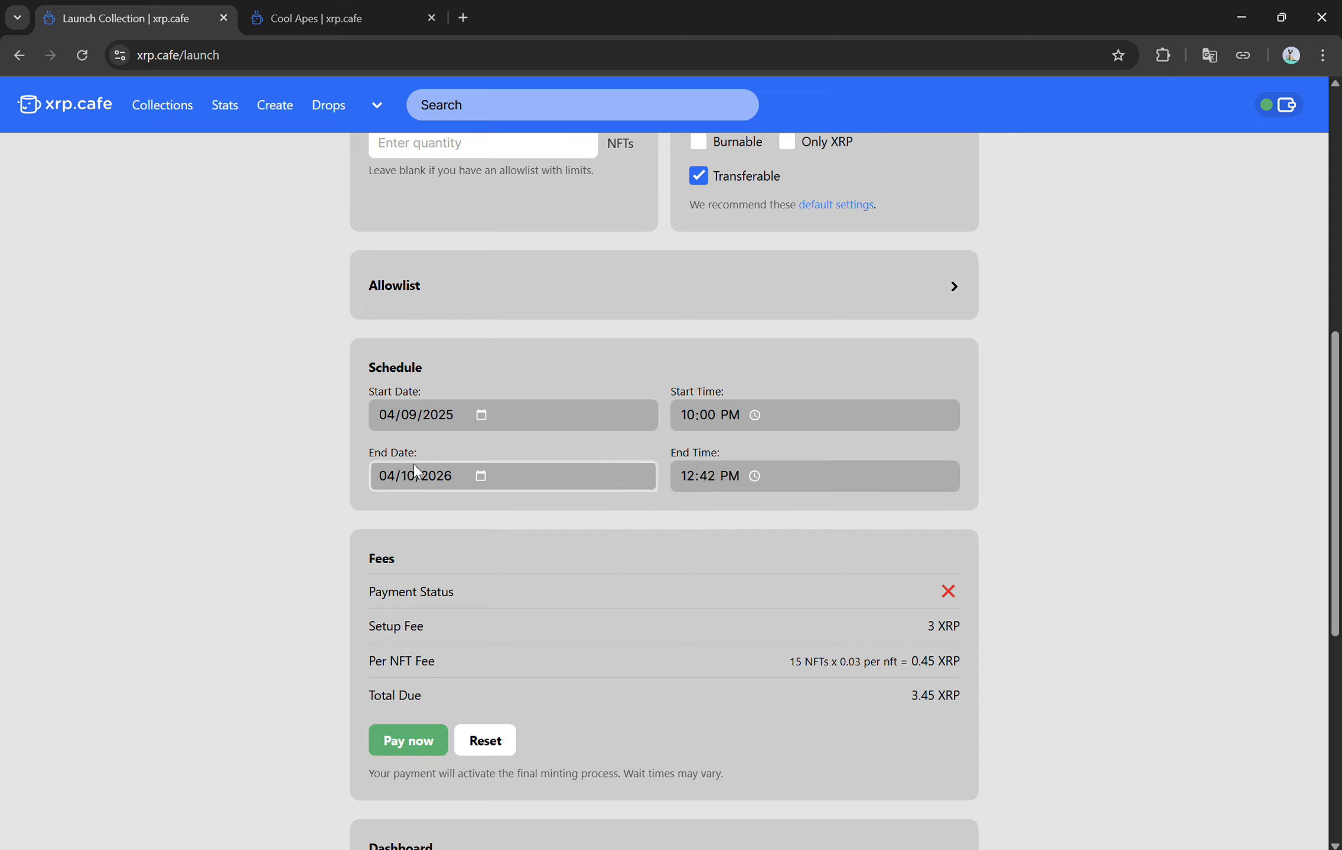
{"action": "left_click", "coordinate": [481, 415]}
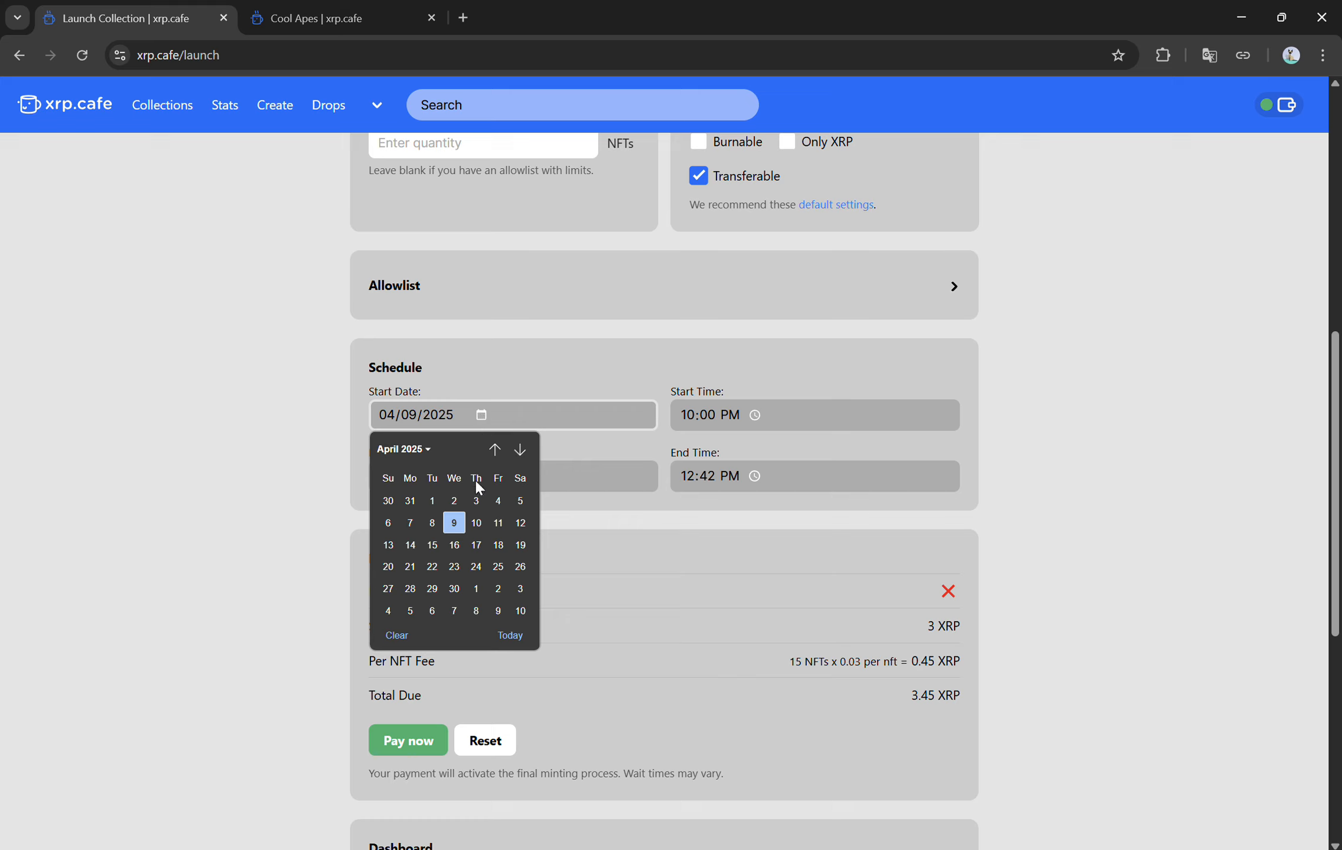
{"action": "left_click", "coordinate": [474, 519]}
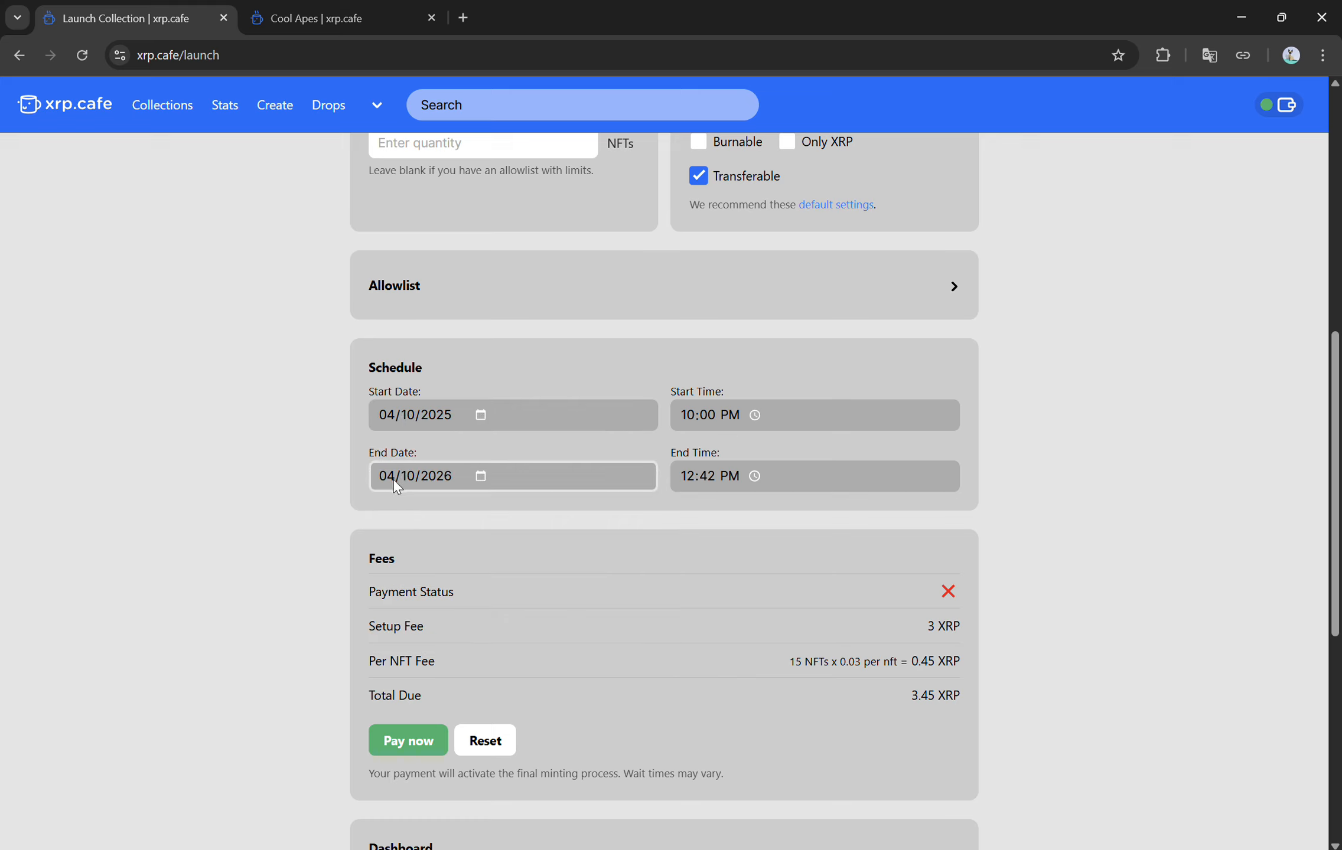
{"action": "left_click", "coordinate": [485, 414]}
{"action": "left_click", "coordinate": [343, 509]}
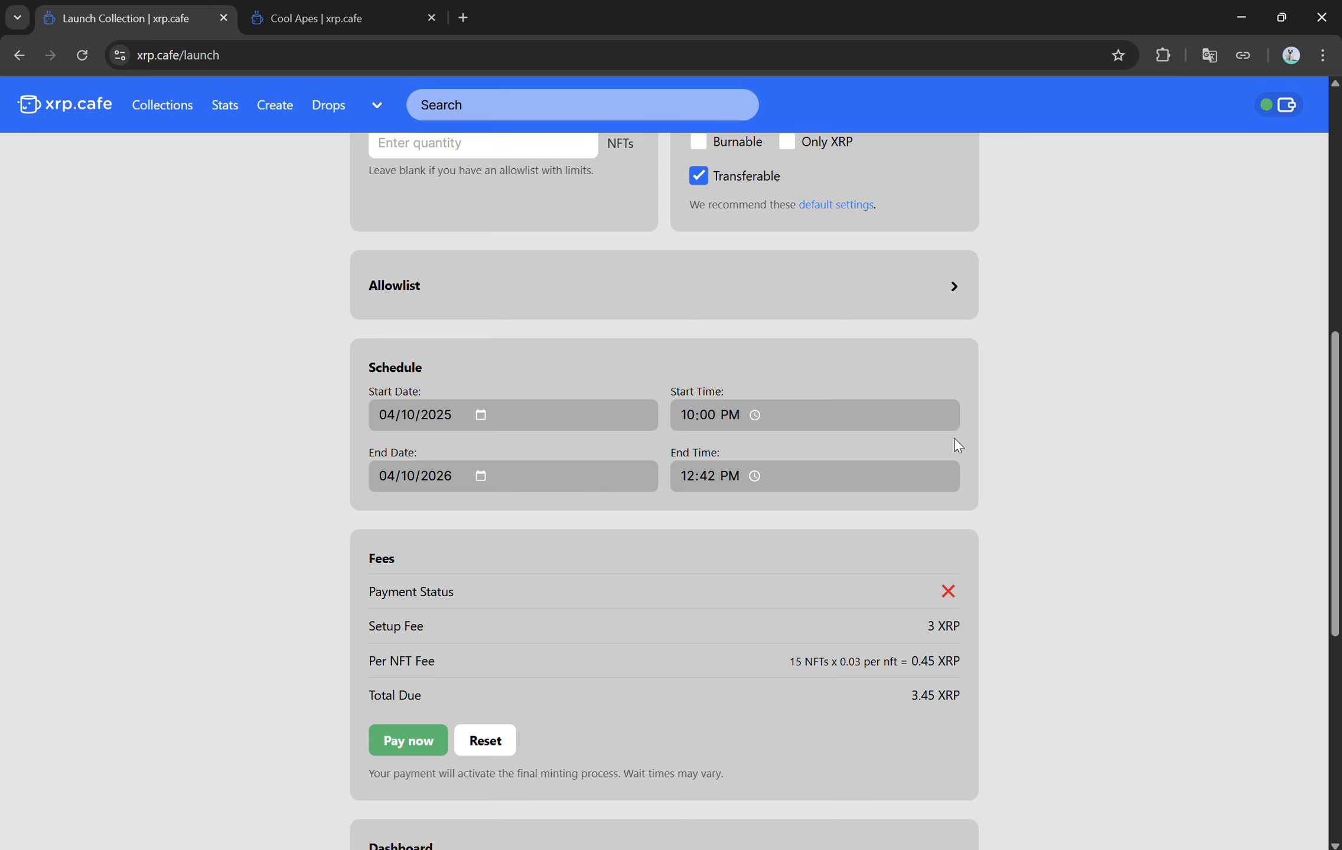
Review the fees and dashboard sections, including the processing details behind the launch status.
{"action": "scroll", "coordinate": [1033, 450], "scroll_direction": "down", "scroll_amount": 3}
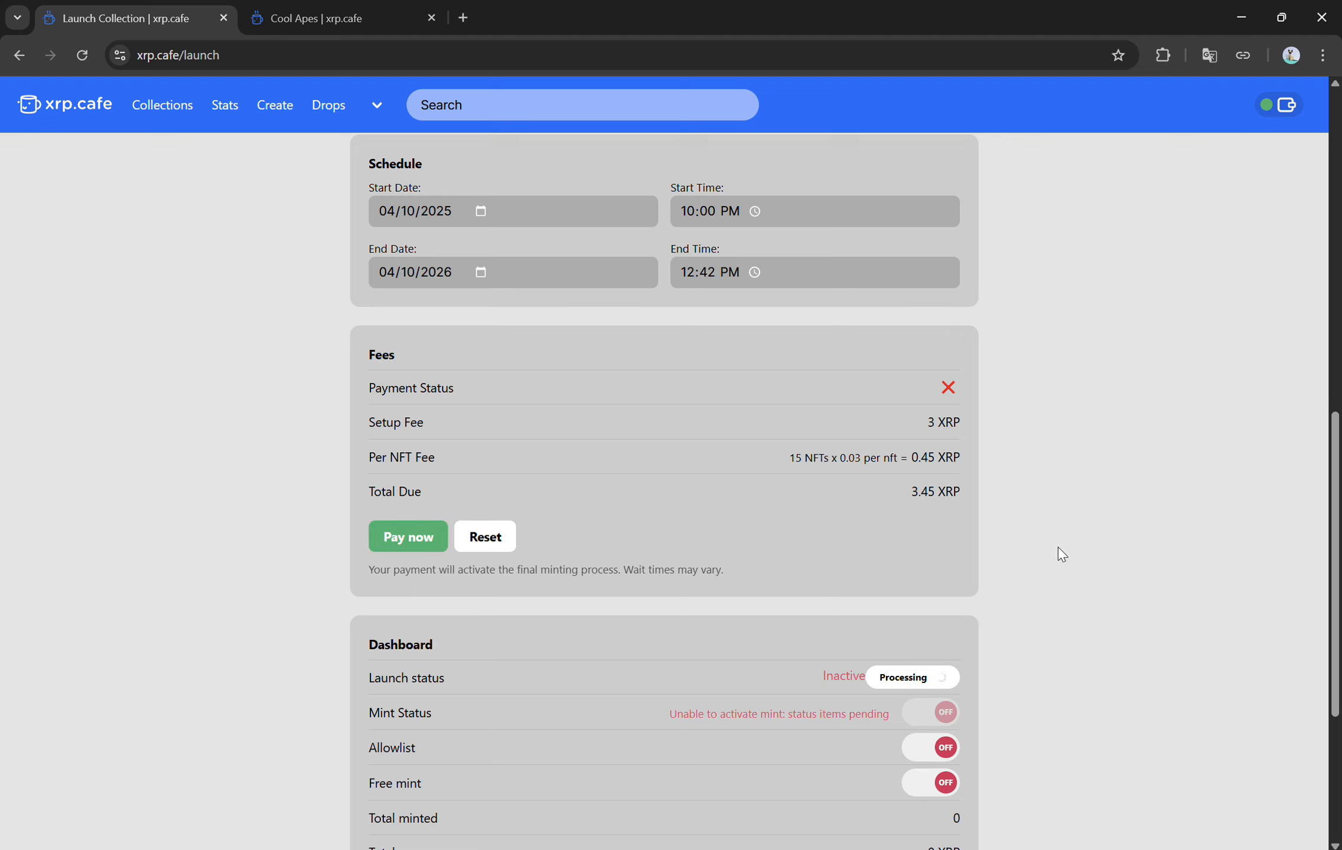
{"action": "scroll", "coordinate": [1054, 547], "scroll_direction": "down", "scroll_amount": 3}
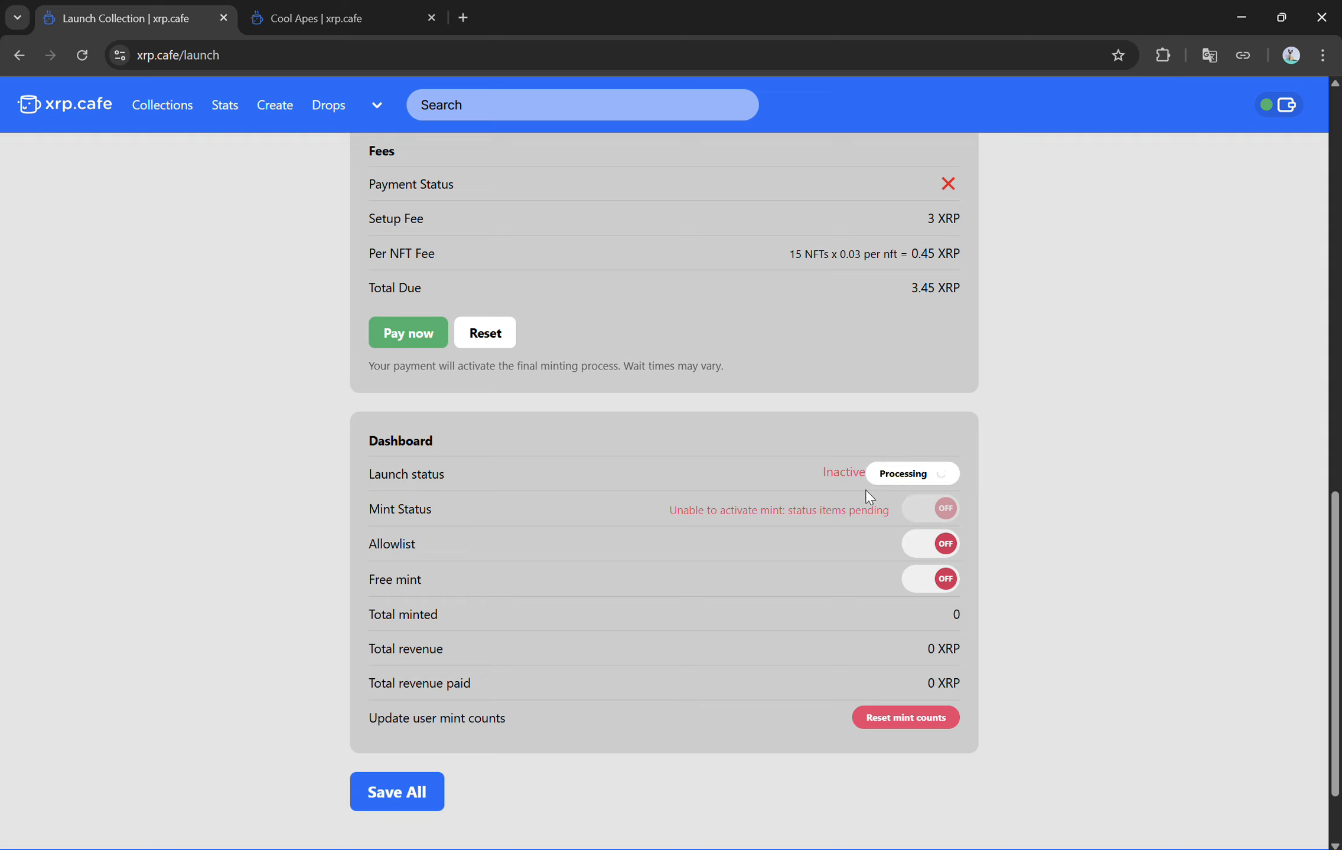
{"action": "left_click", "coordinate": [921, 479]}
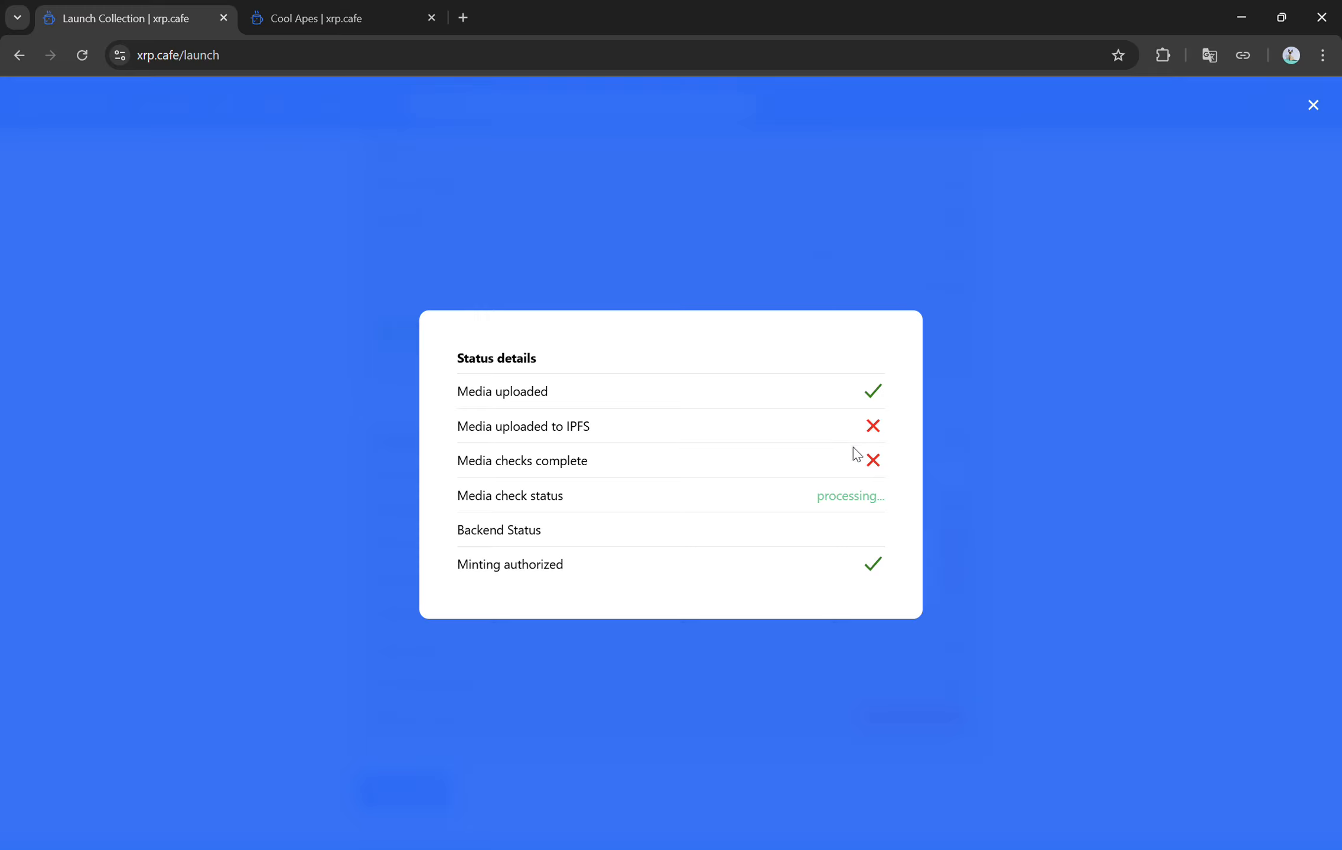
{"action": "left_click", "coordinate": [1028, 447]}
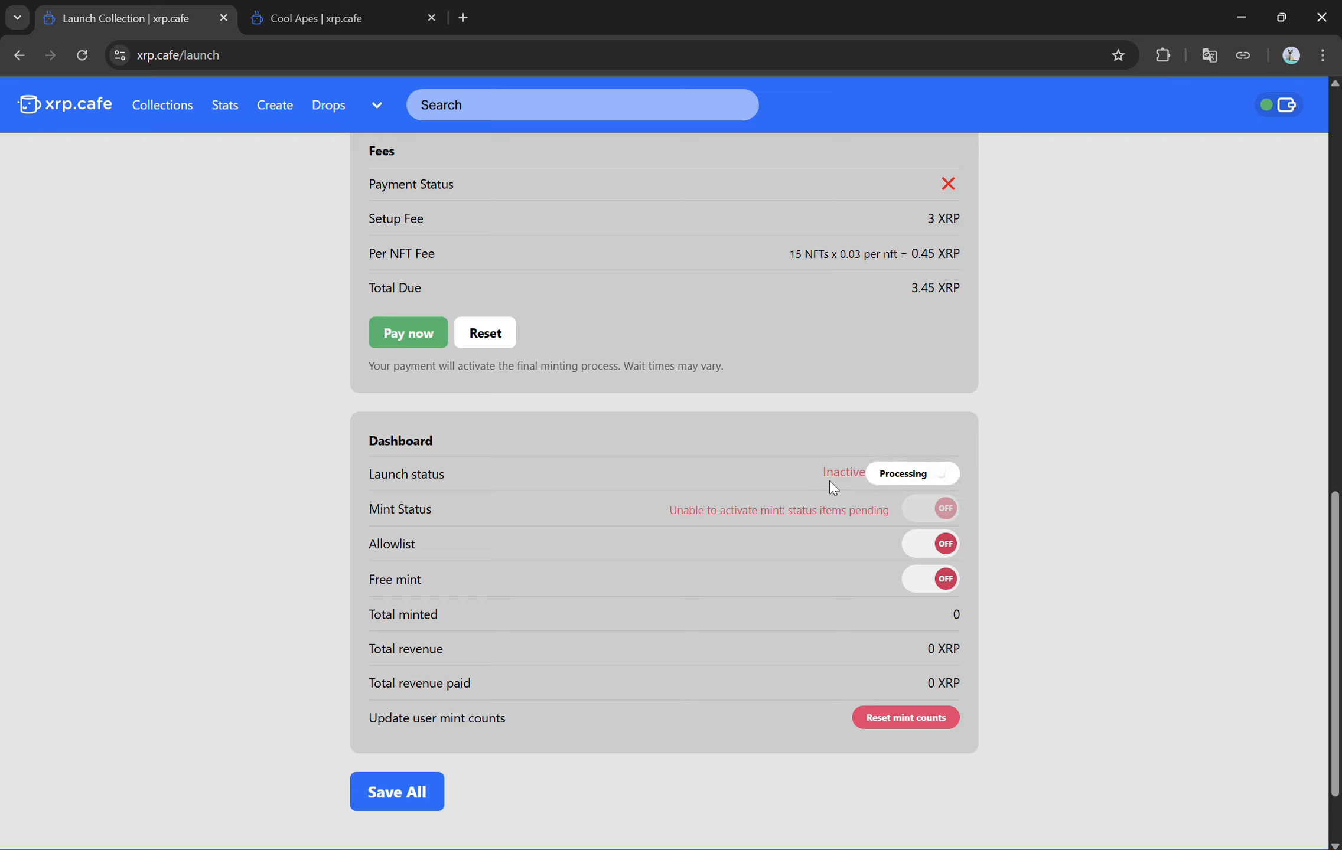
{"action": "left_click_drag", "start_coordinate": [821, 472], "coordinate": [864, 477]}
{"action": "scroll", "coordinate": [1008, 486], "scroll_direction": "down", "scroll_amount": 2}
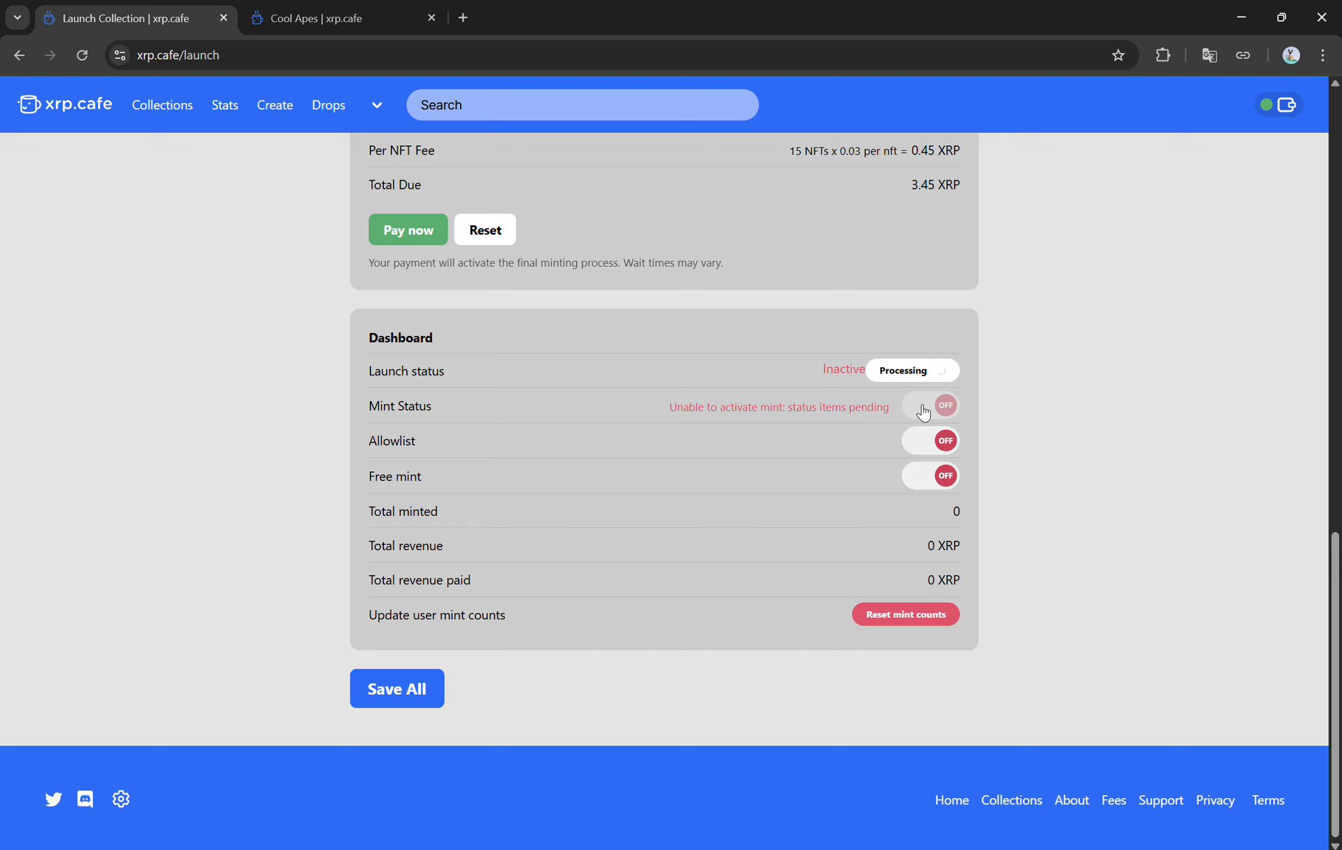
Check the Cool Apes collection page again and turn on the allowlist in the launch dashboard.
{"action": "left_click", "coordinate": [280, 11]}
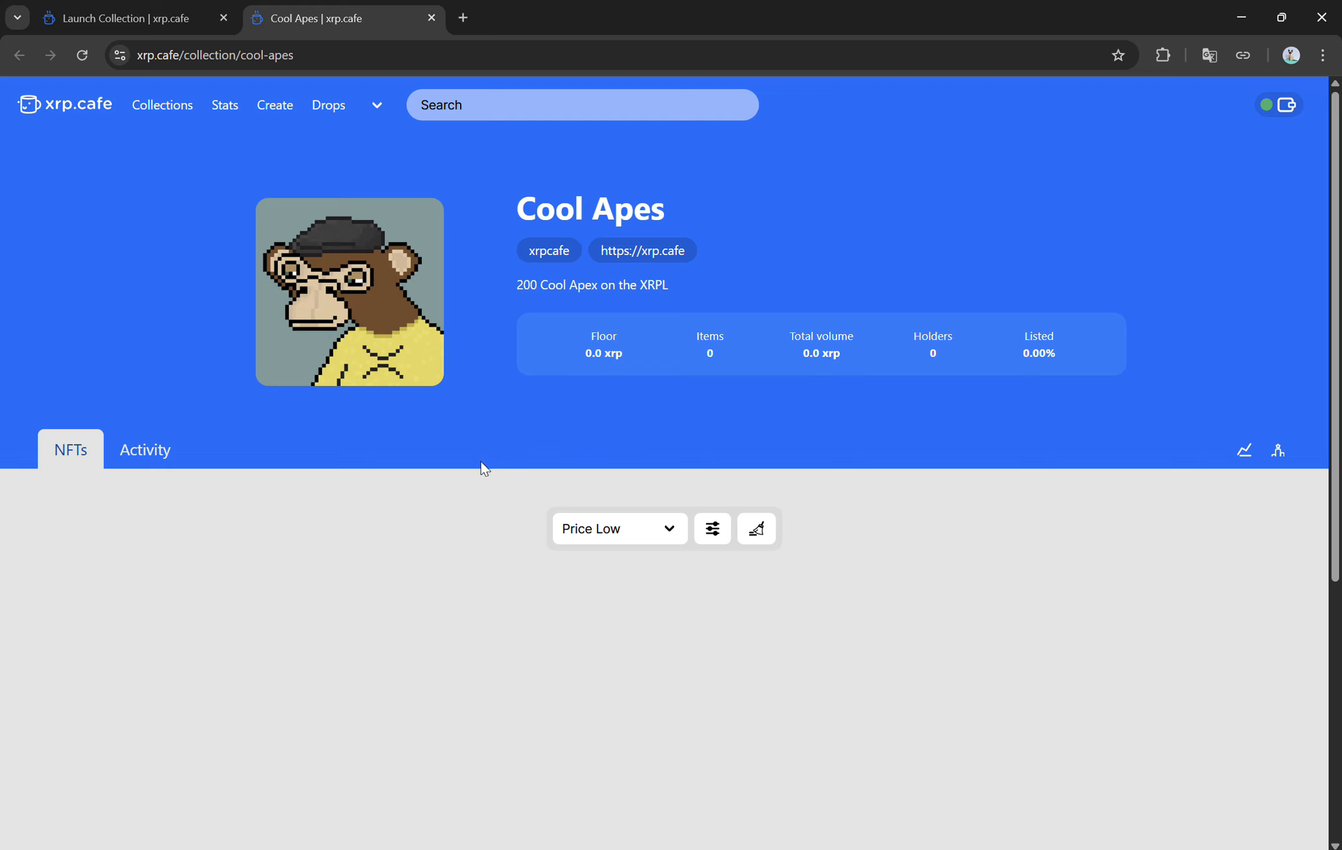
{"action": "left_click", "coordinate": [160, 25]}
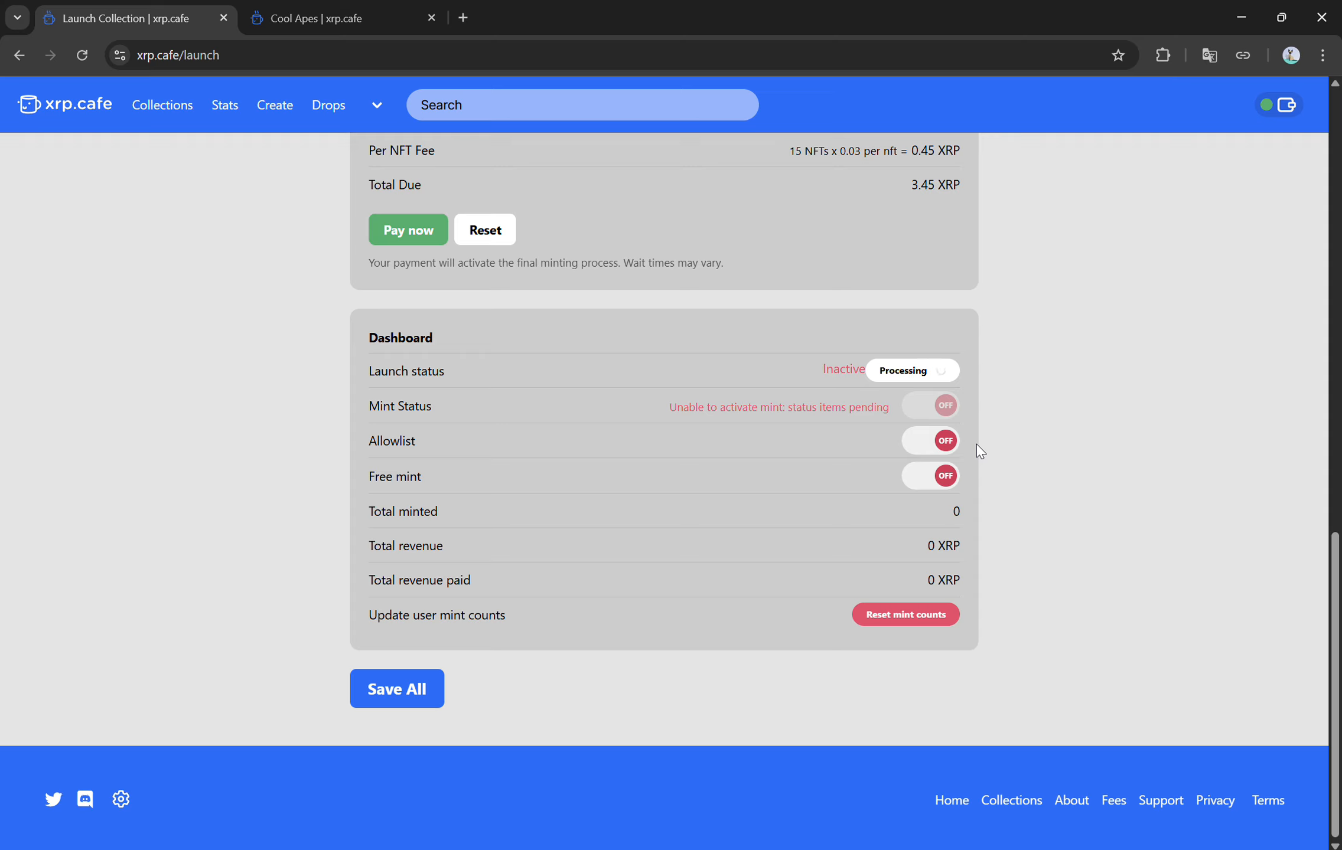
{"action": "left_click", "coordinate": [924, 452]}
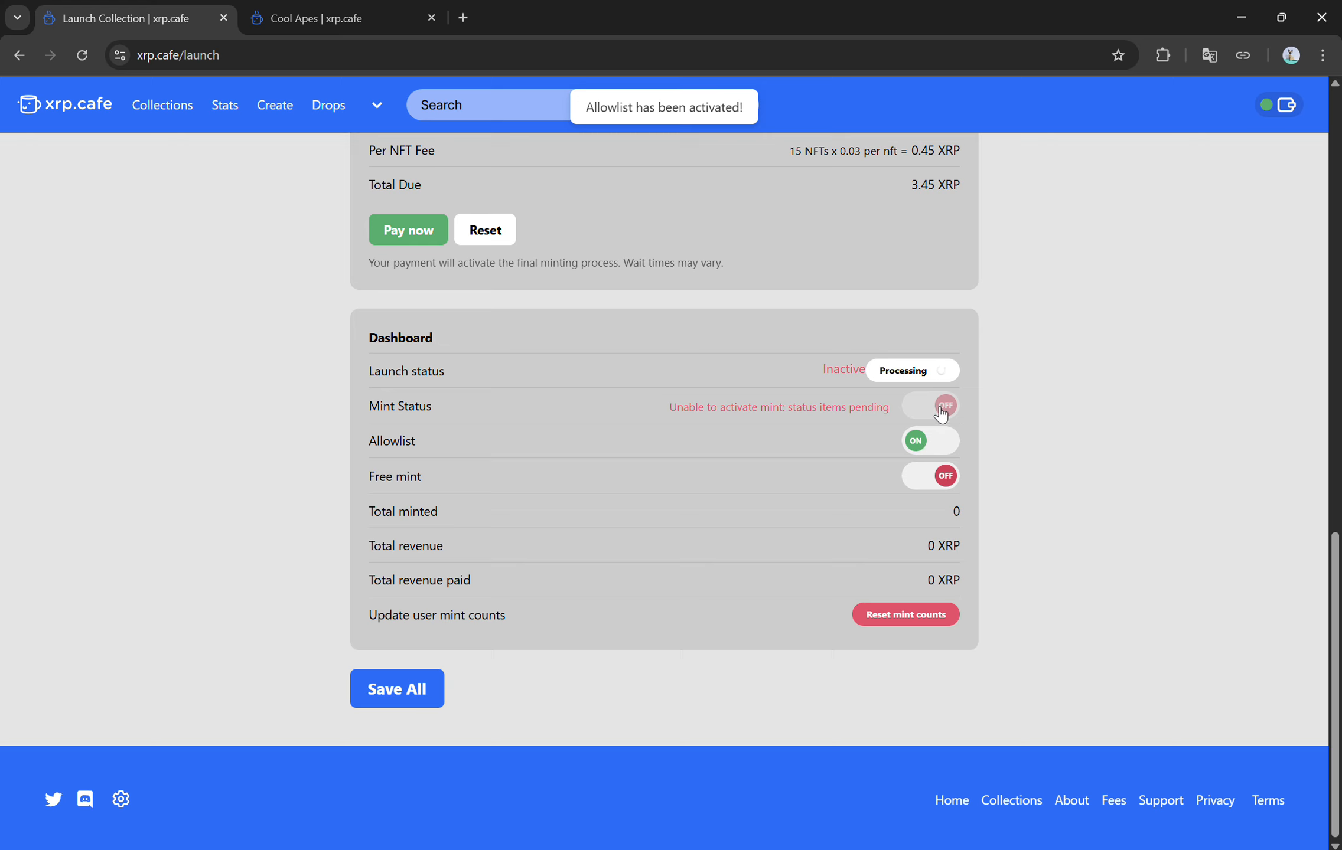
Copy the existing wallet address from the allowlist and remove that entry from the list.
{"action": "scroll", "coordinate": [1012, 395], "scroll_direction": "up", "scroll_amount": 7}
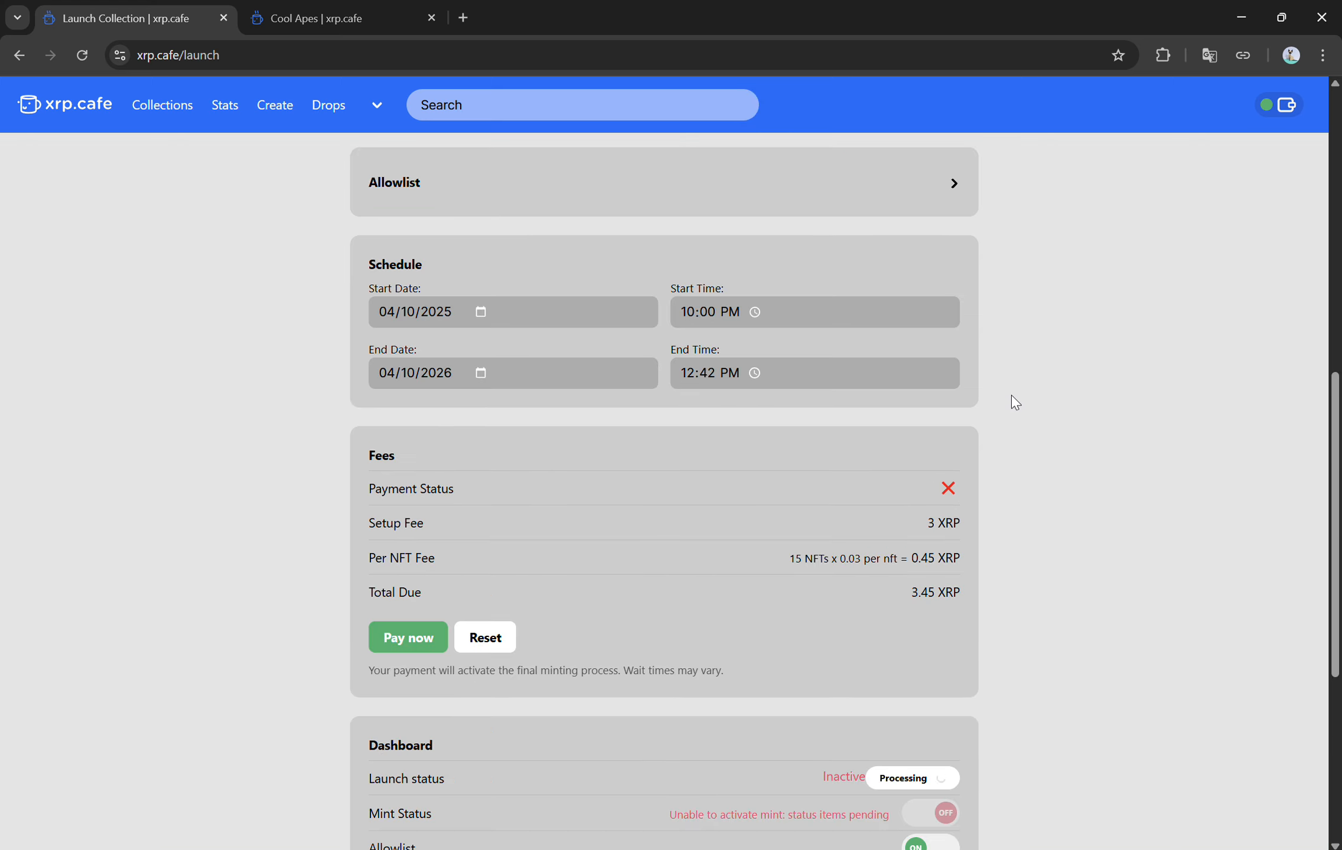
{"action": "scroll", "coordinate": [1015, 401], "scroll_direction": "up", "scroll_amount": 3}
{"action": "left_click", "coordinate": [855, 394]}
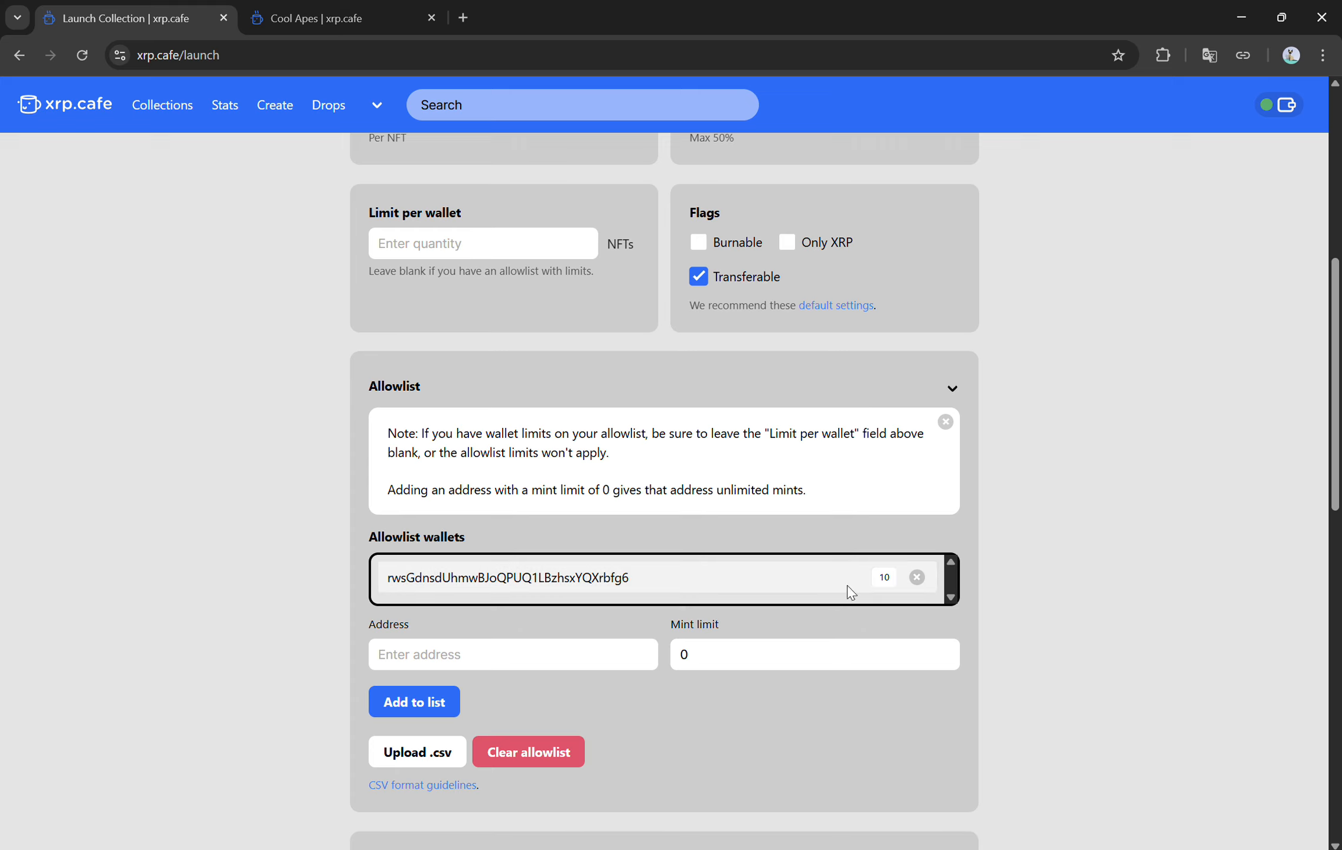
{"action": "double_click", "coordinate": [568, 578]}
{"action": "key", "text": "ctrl+c"}
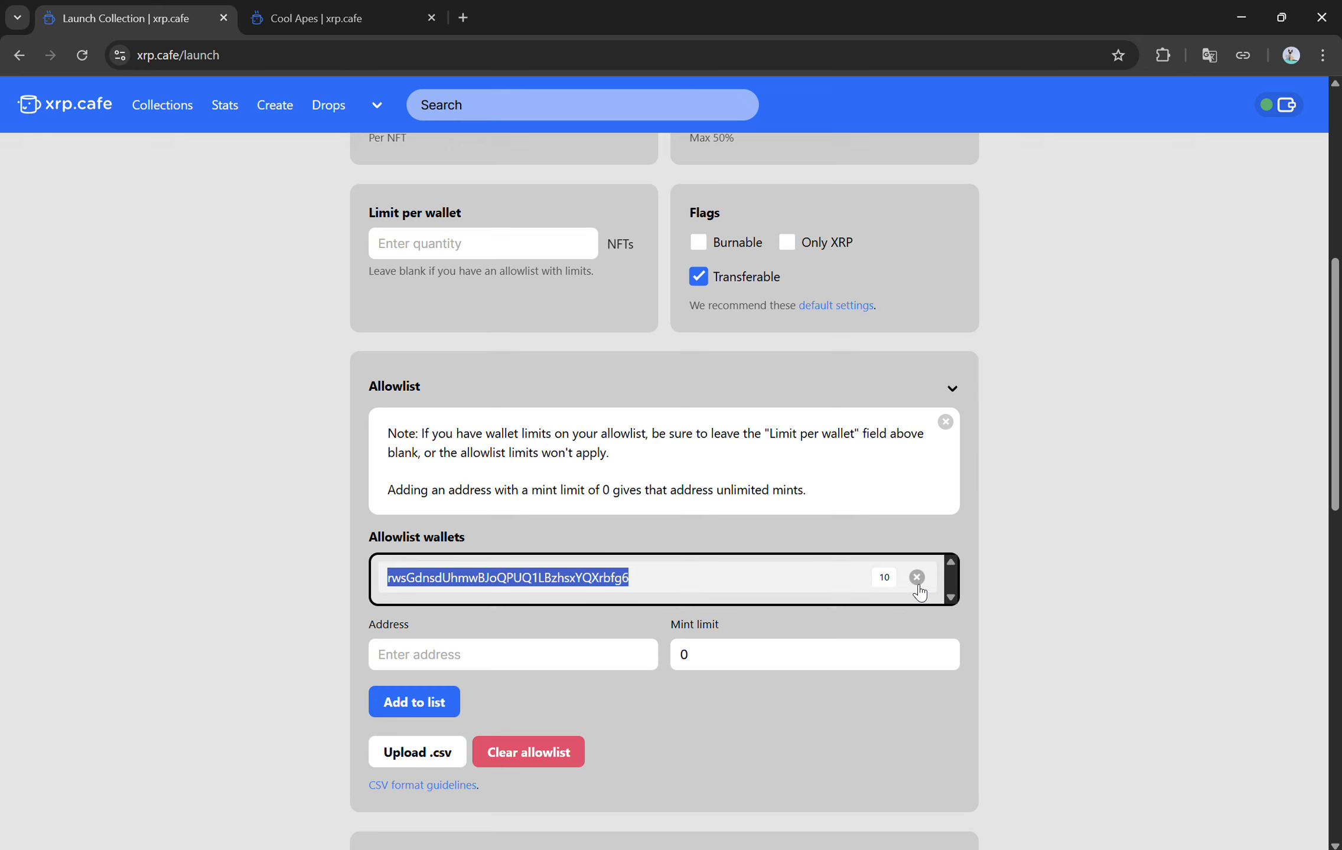
{"action": "left_click", "coordinate": [850, 626]}
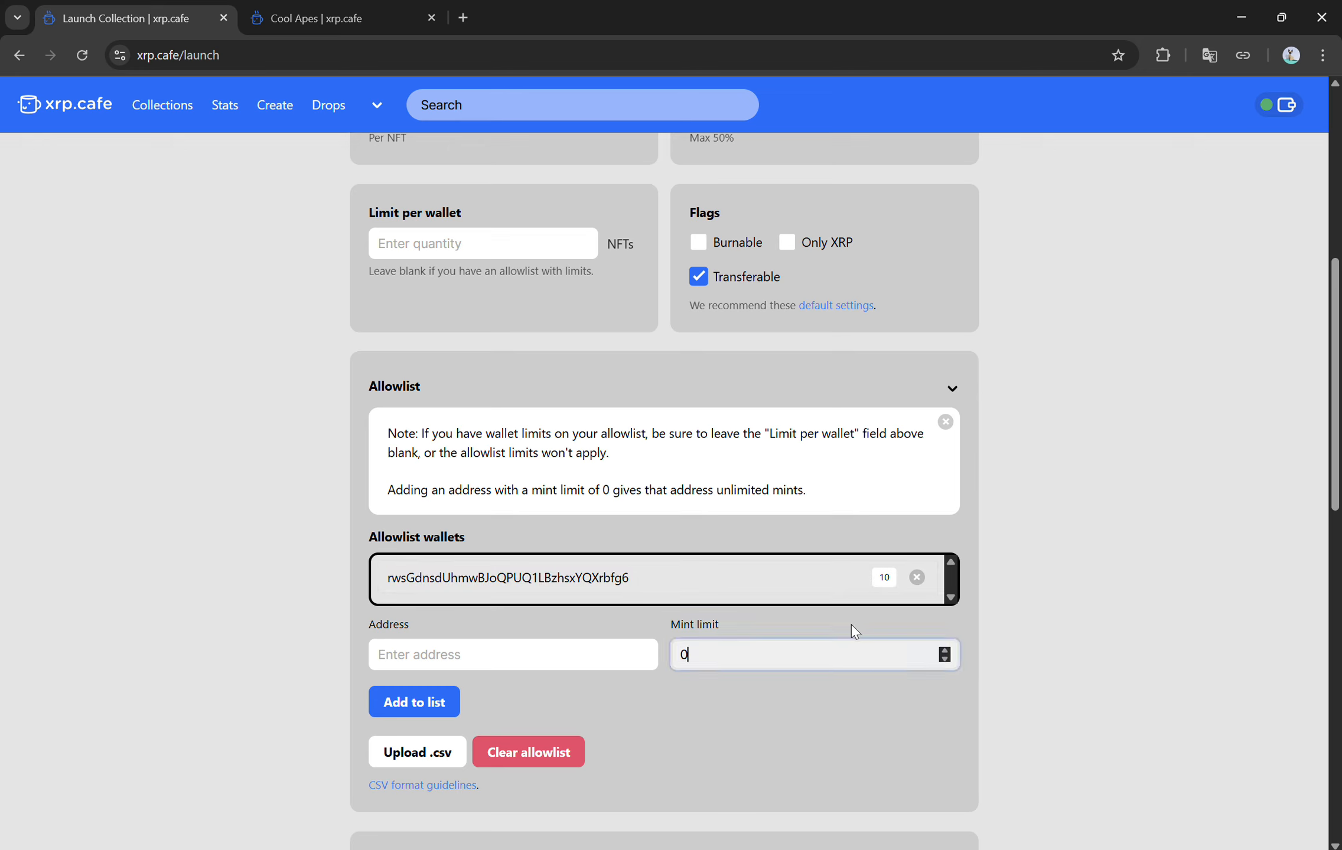
{"action": "left_click", "coordinate": [917, 578]}
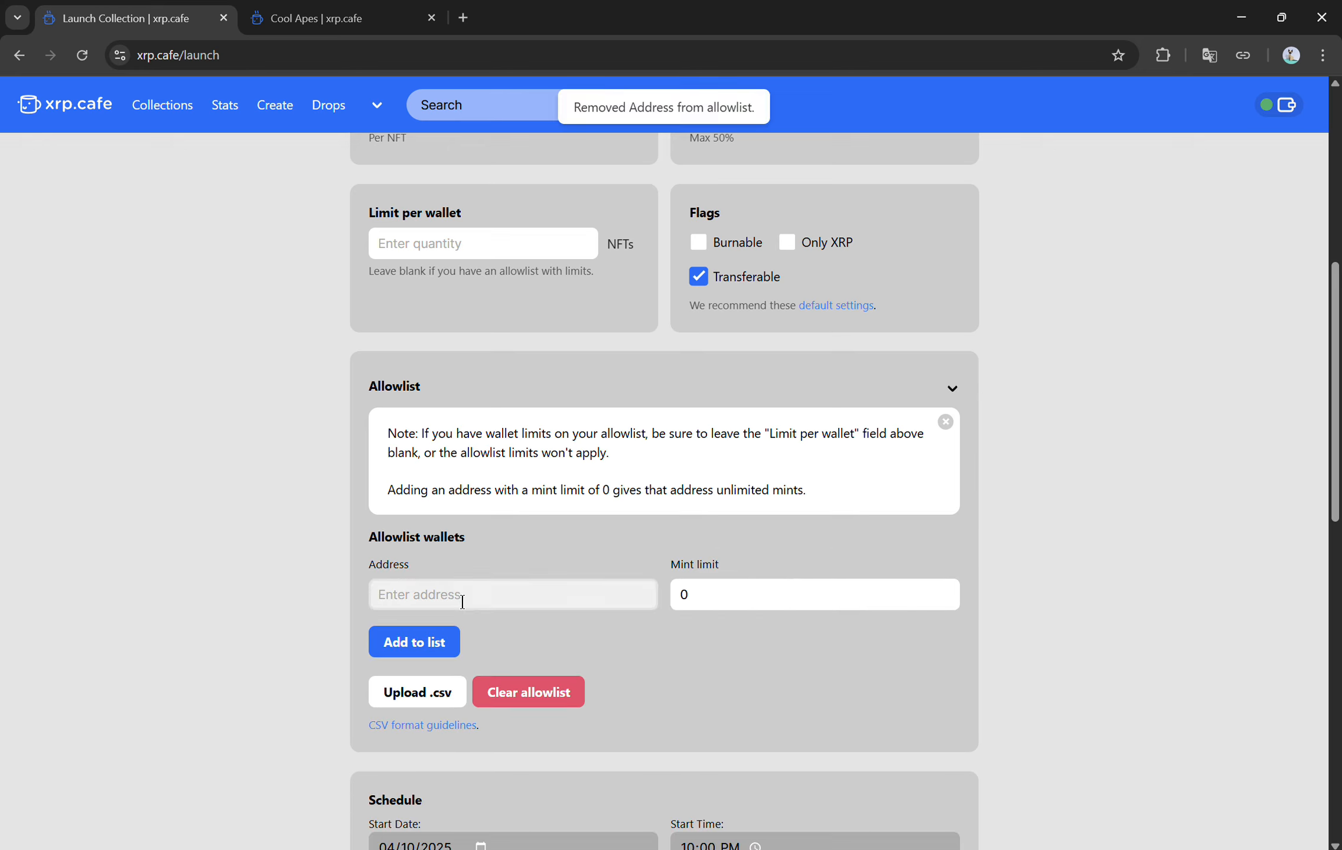
Add the copied wallet address to the allowlist with a mint limit of 10.
{"action": "left_click", "coordinate": [462, 601]}
{"action": "key", "text": "ctrl+v"}
{"action": "left_click_drag", "start_coordinate": [710, 596], "coordinate": [669, 593]}
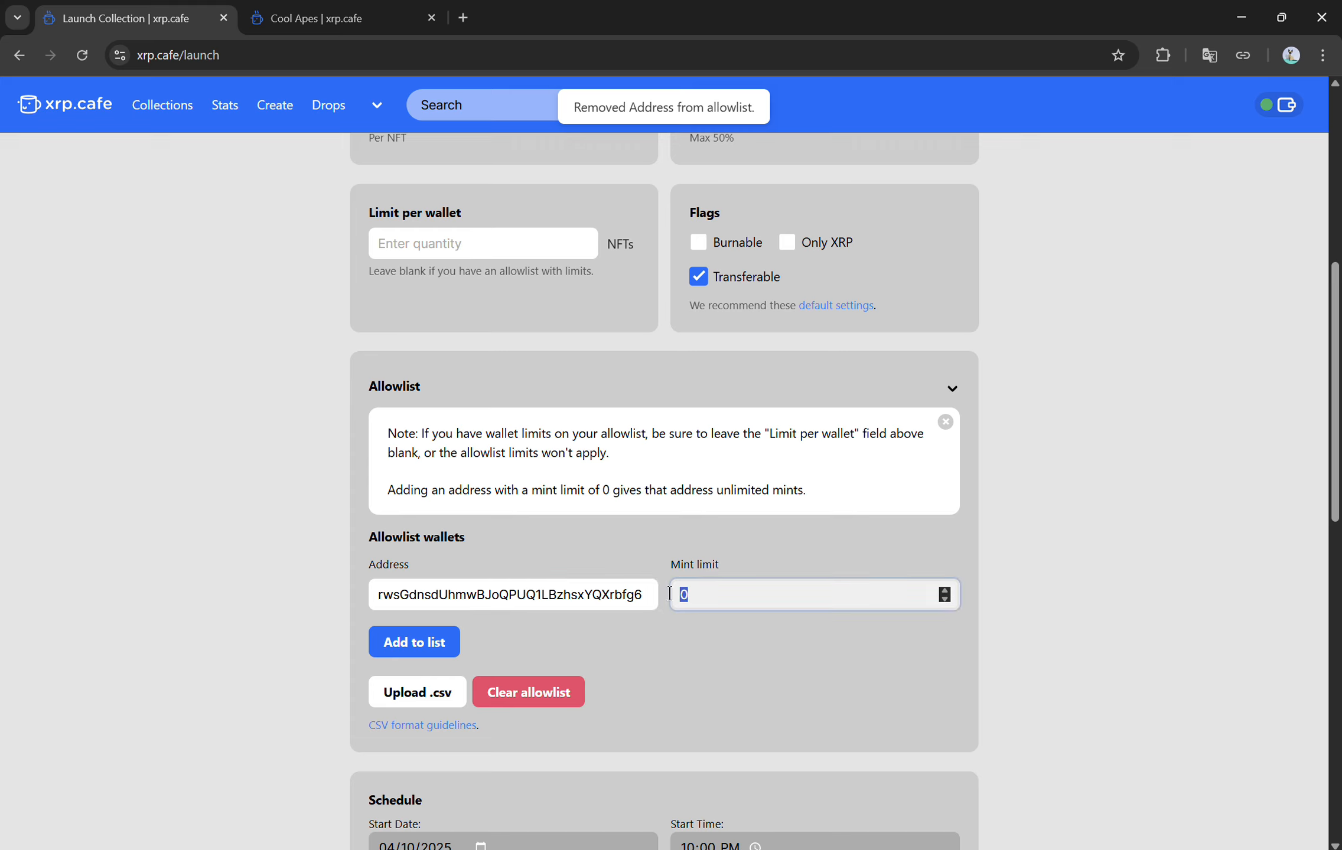
{"action": "type", "text": "10"}
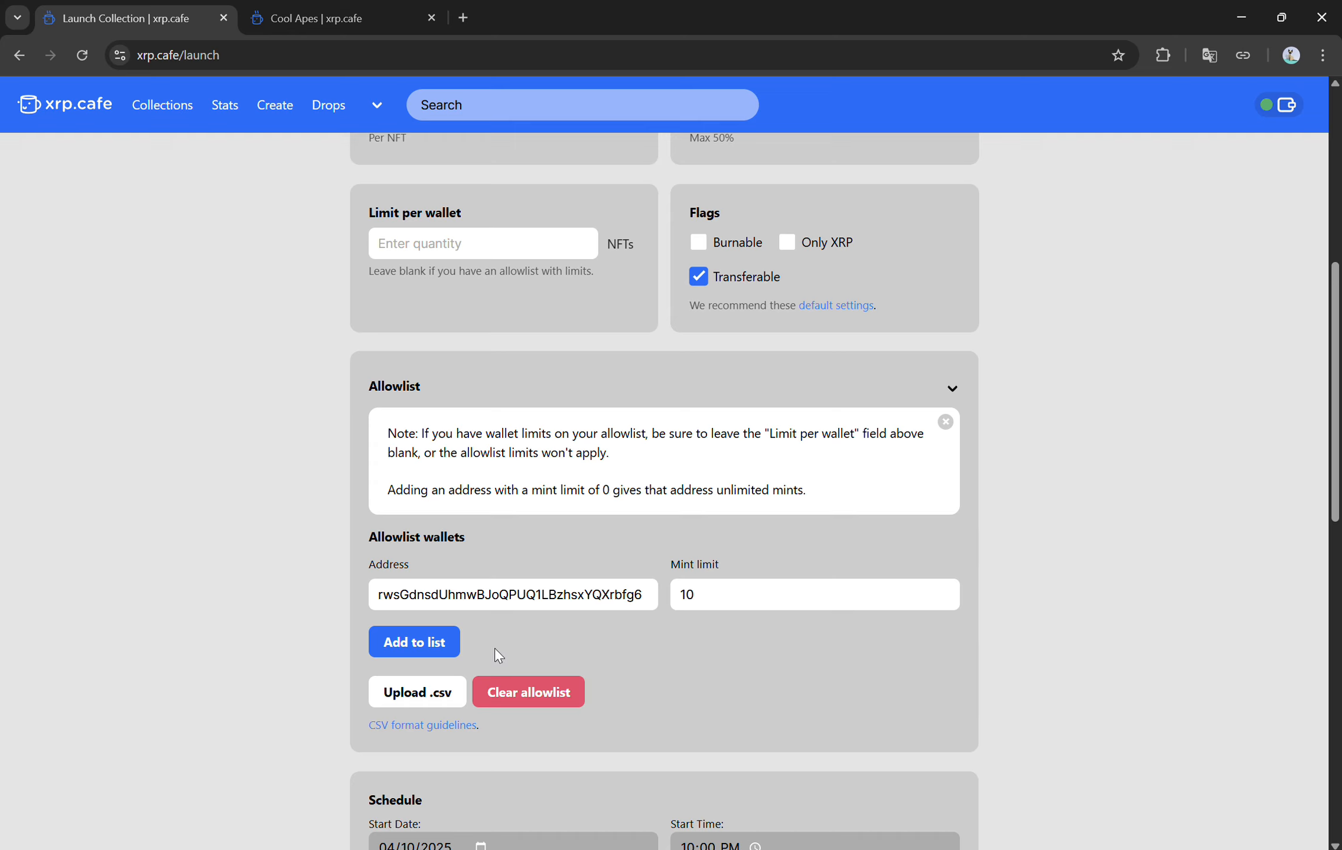
{"action": "left_click", "coordinate": [412, 648]}
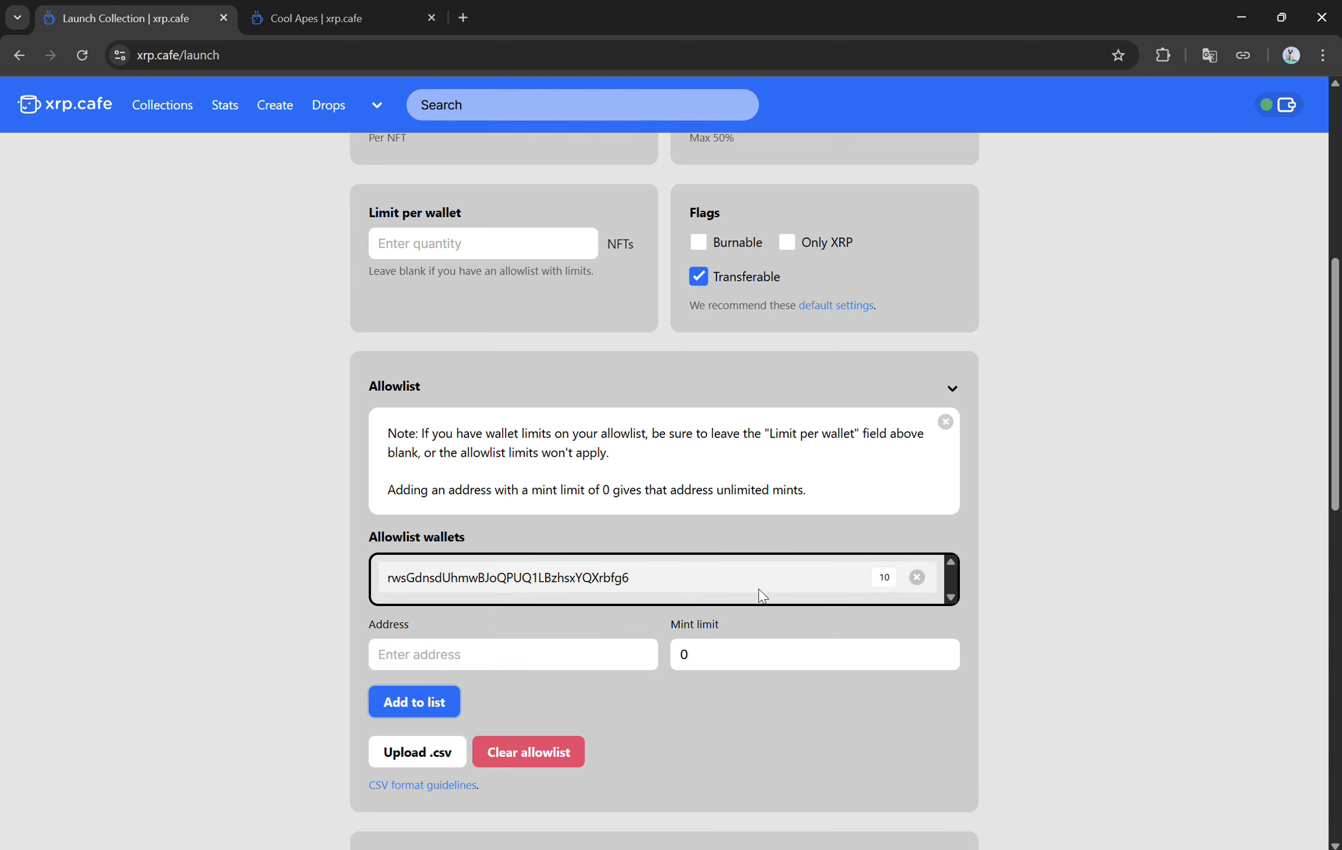
View the allowlist.png example of the address and mints columns in Picasa Photo Viewer, and collapse the Allowlist section.
{"action": "scroll", "coordinate": [723, 657], "scroll_direction": "down", "scroll_amount": 3}
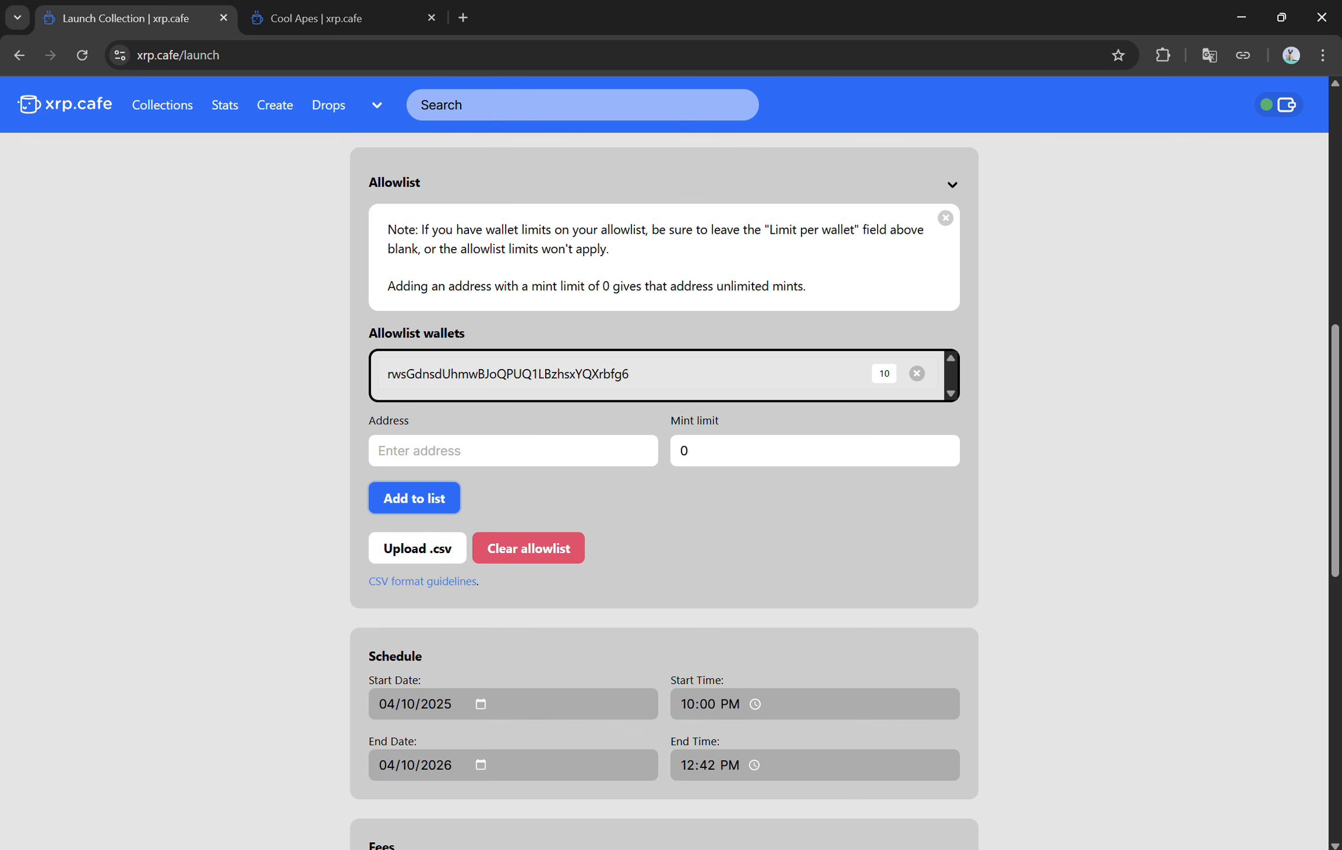
{"action": "key", "text": "alt+Tab"}
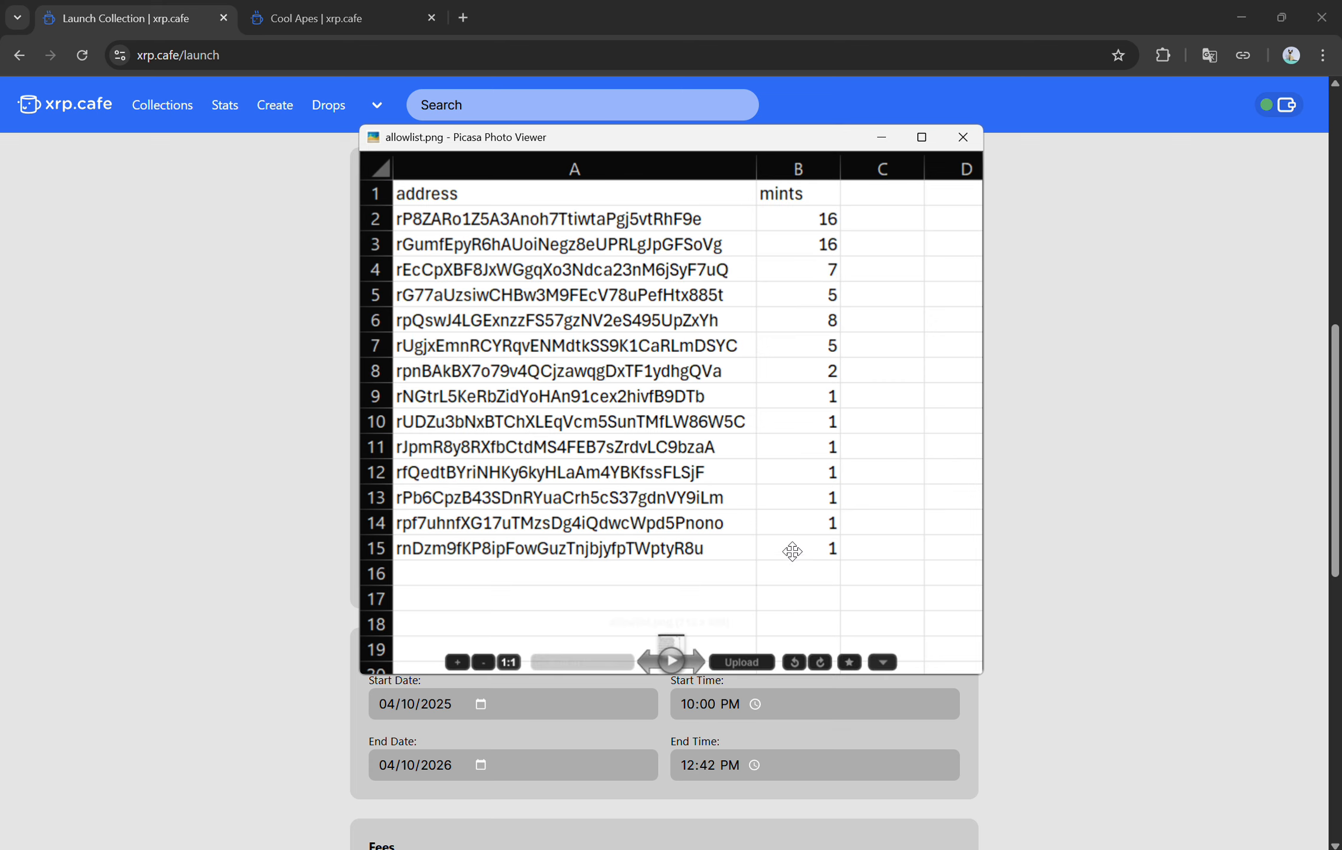
{"action": "left_click", "coordinate": [1024, 293]}
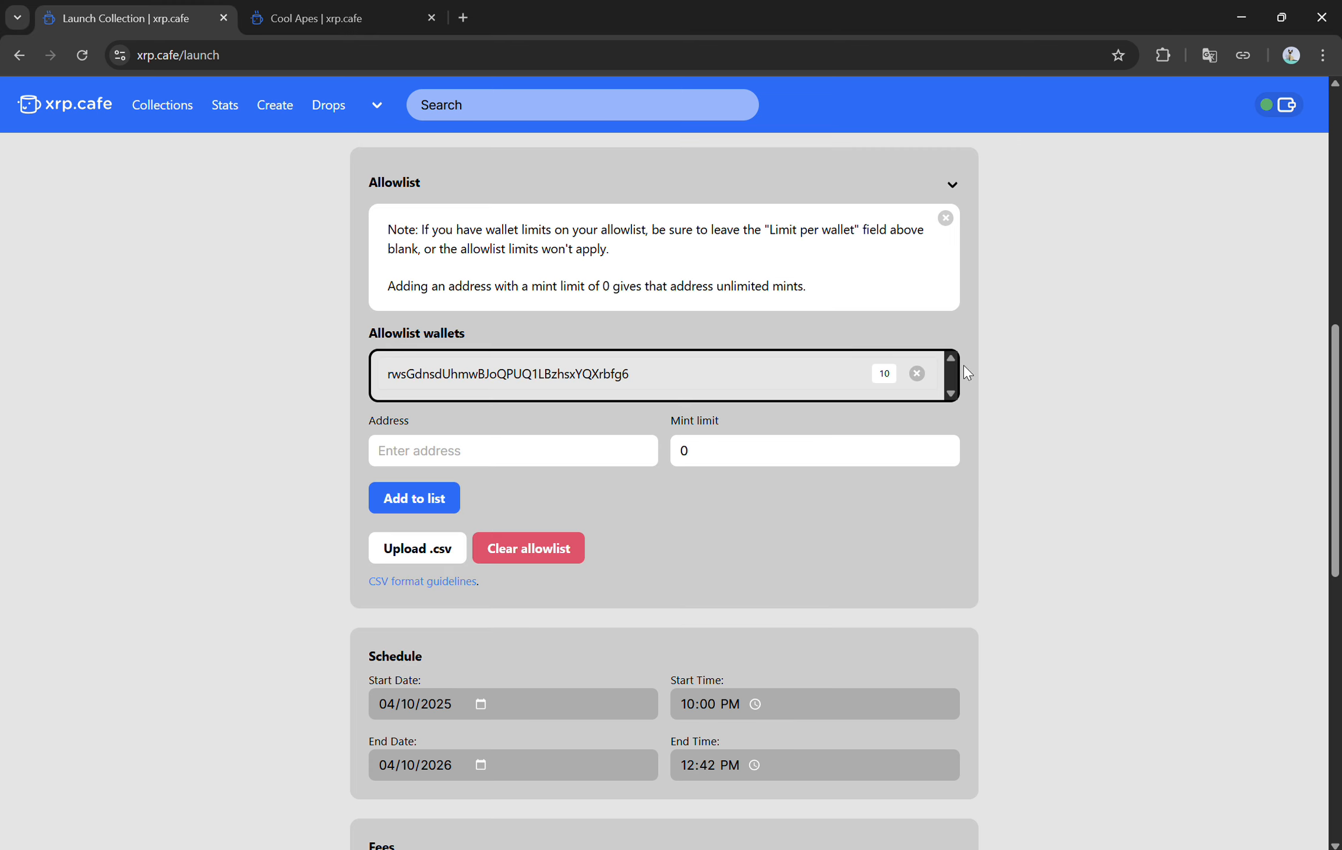
{"action": "left_click", "coordinate": [948, 184]}
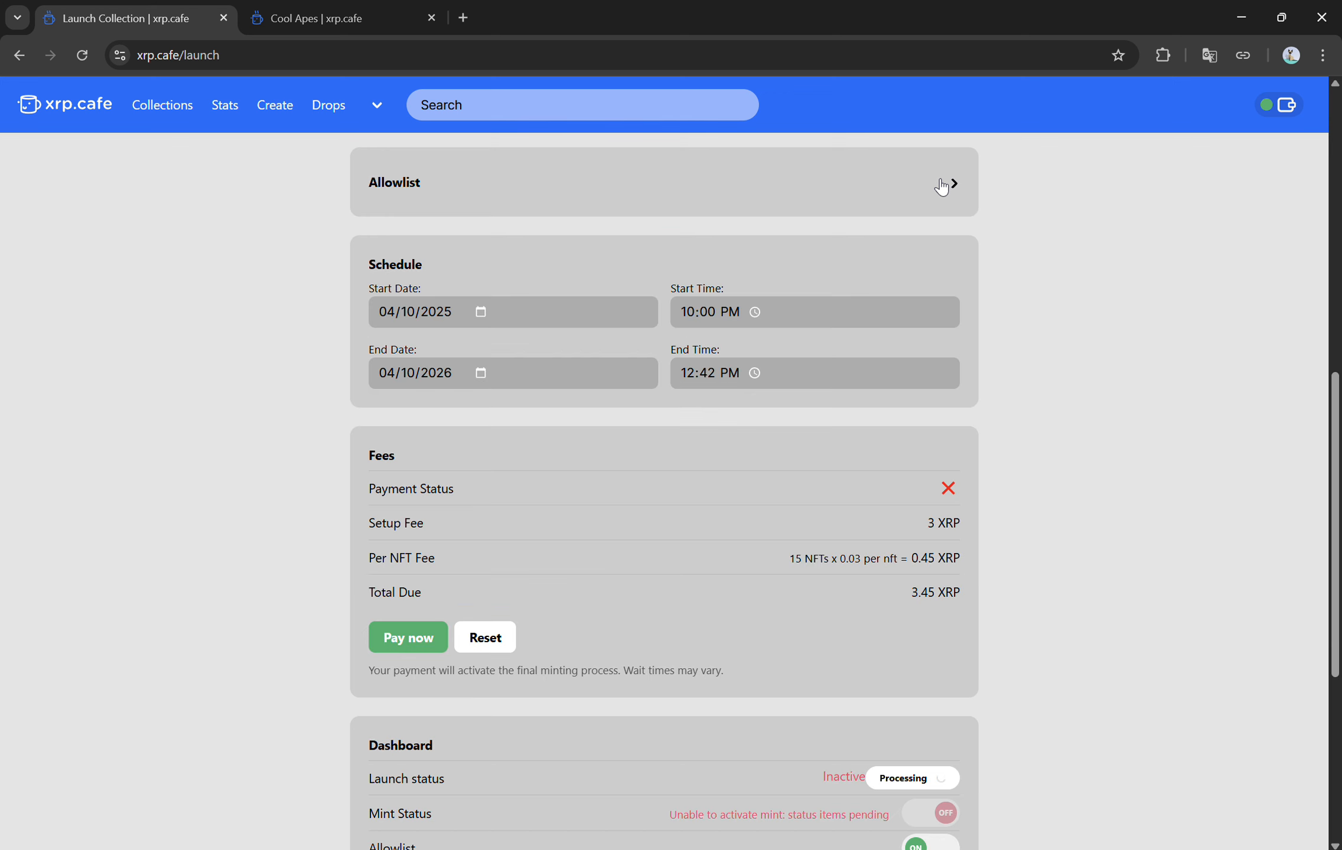
Switch the dashboard's allowlist setting off and back on.
{"action": "scroll", "coordinate": [992, 319], "scroll_direction": "down", "scroll_amount": 3}
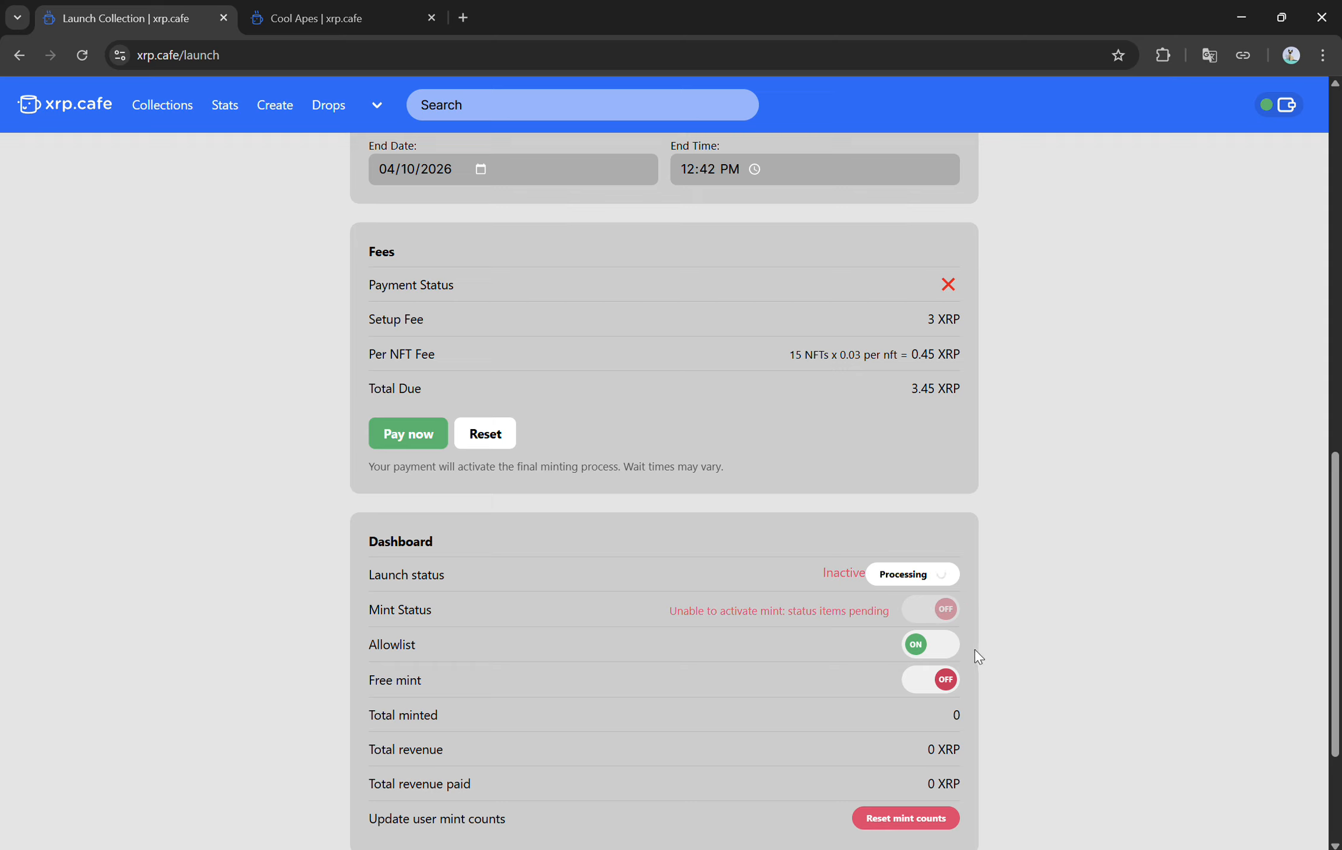
{"action": "left_click", "coordinate": [925, 649]}
{"action": "left_click", "coordinate": [938, 652]}
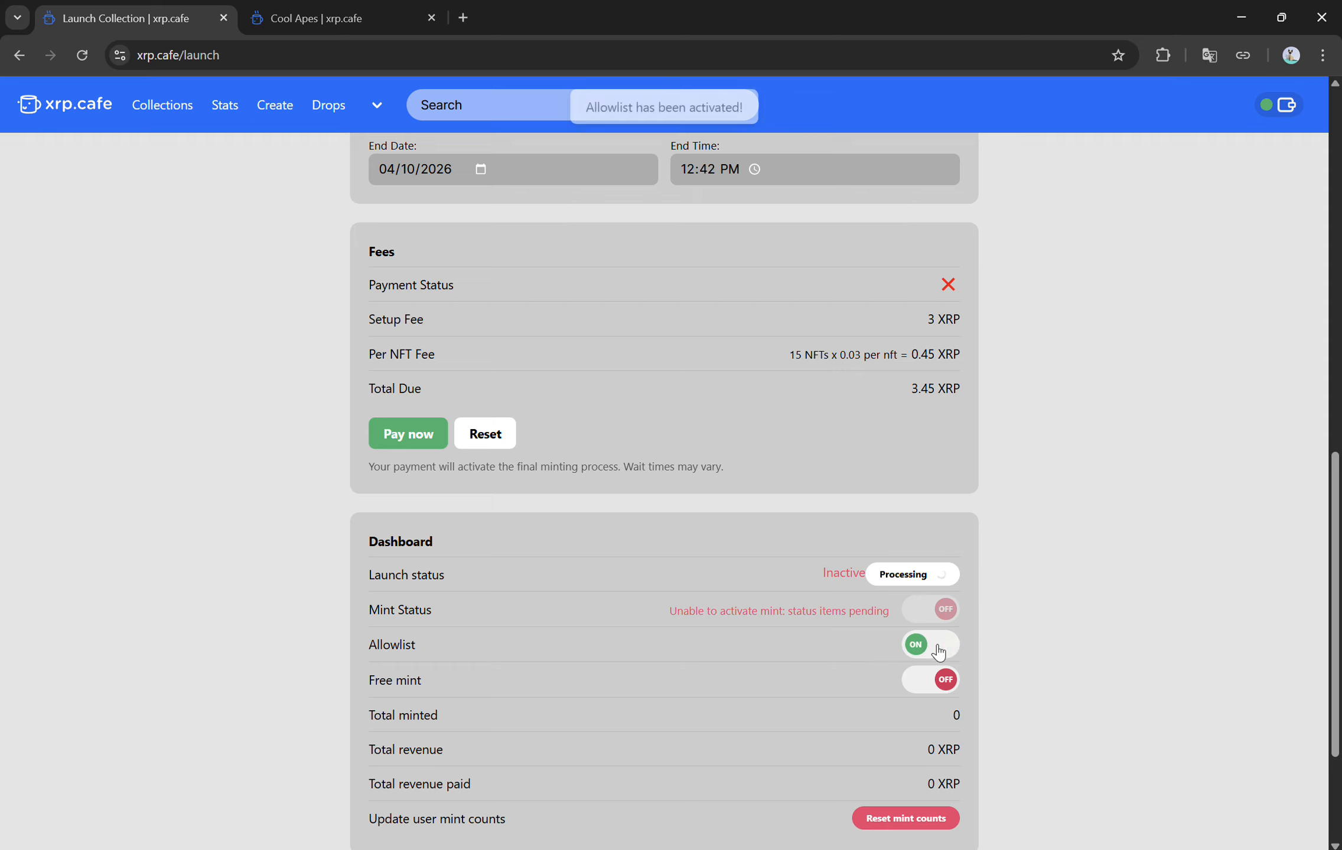
Switch on free mint in the dashboard and expand the Allowlist section.
{"action": "left_click", "coordinate": [942, 684]}
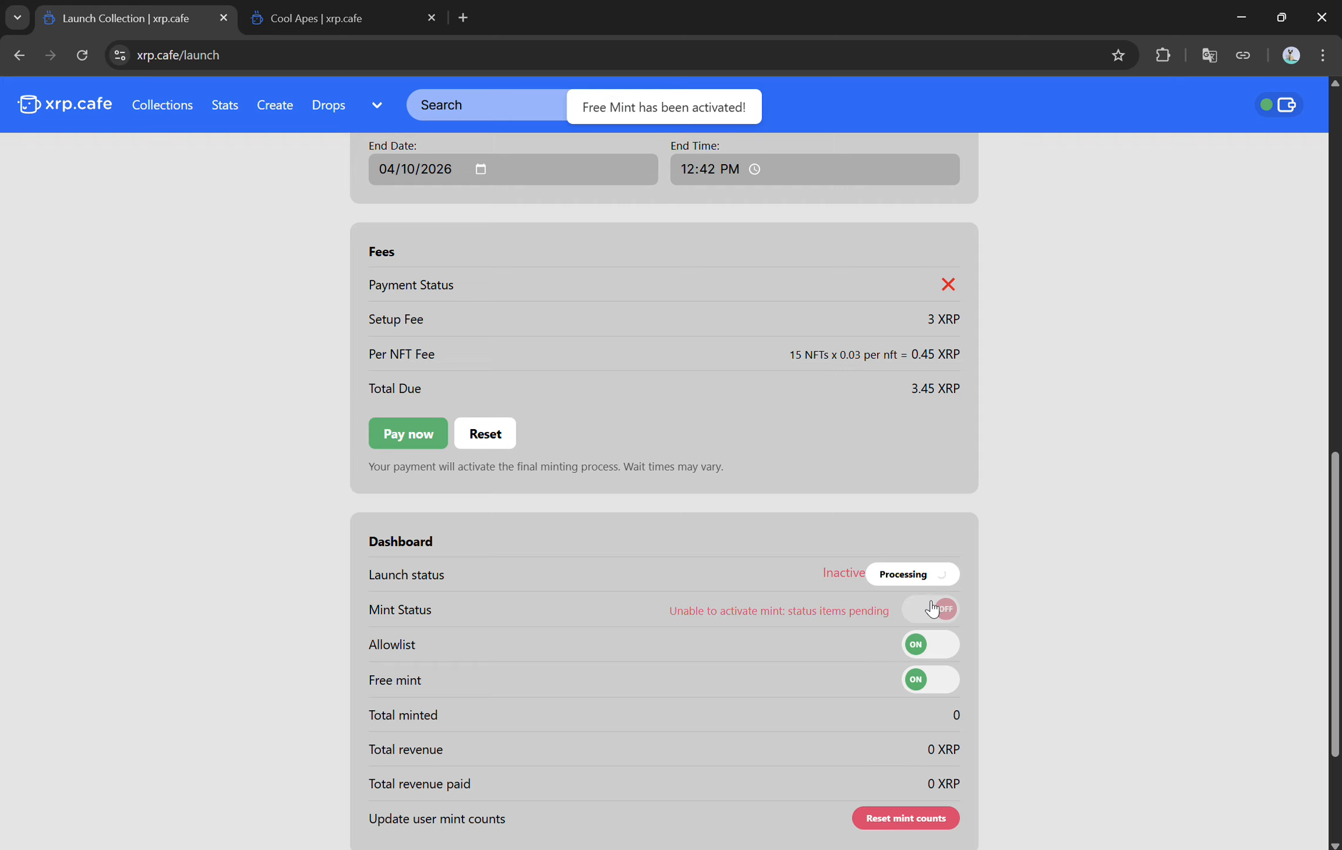
{"action": "scroll", "coordinate": [945, 608], "scroll_direction": "up", "scroll_amount": 8}
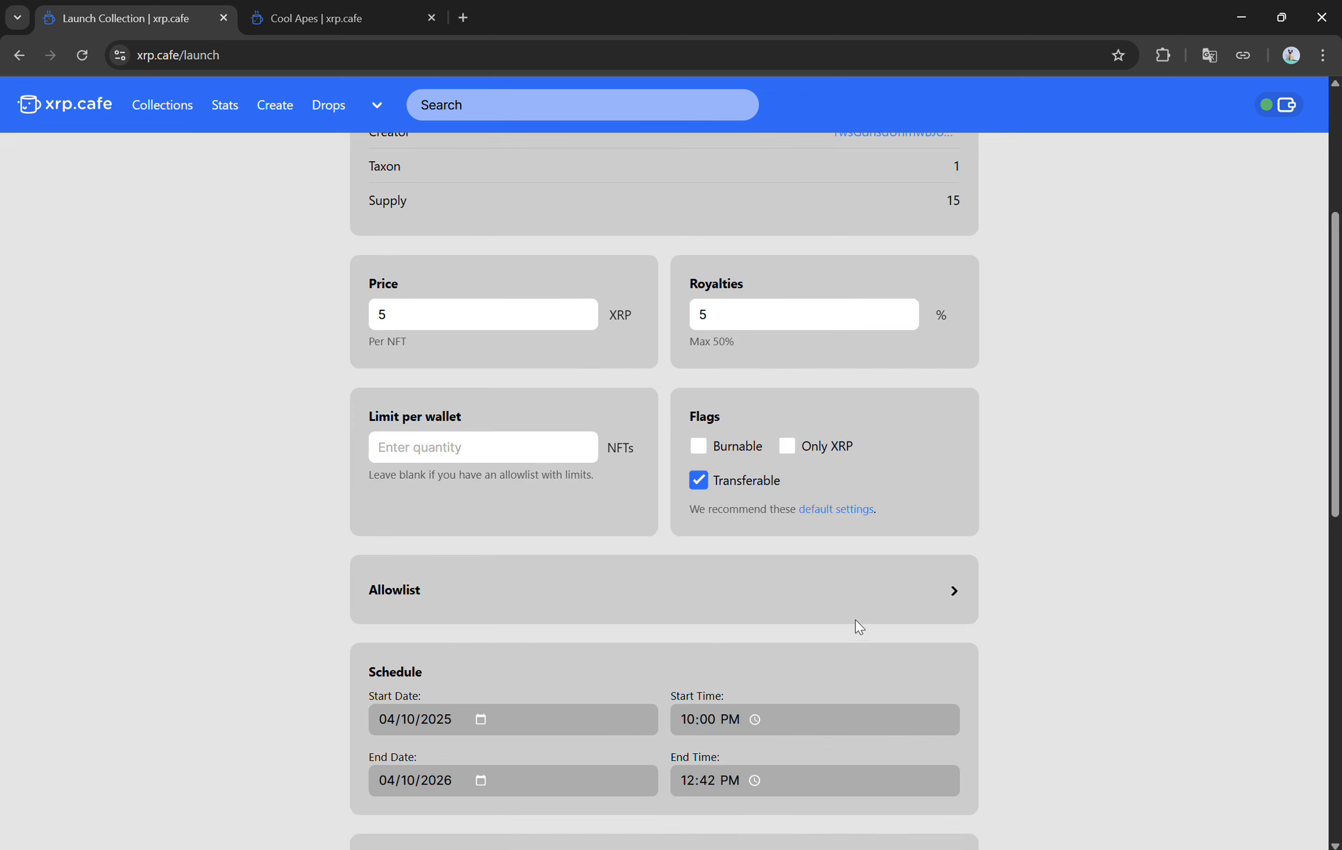
{"action": "scroll", "coordinate": [857, 626], "scroll_direction": "down", "scroll_amount": 3}
{"action": "left_click", "coordinate": [472, 383]}
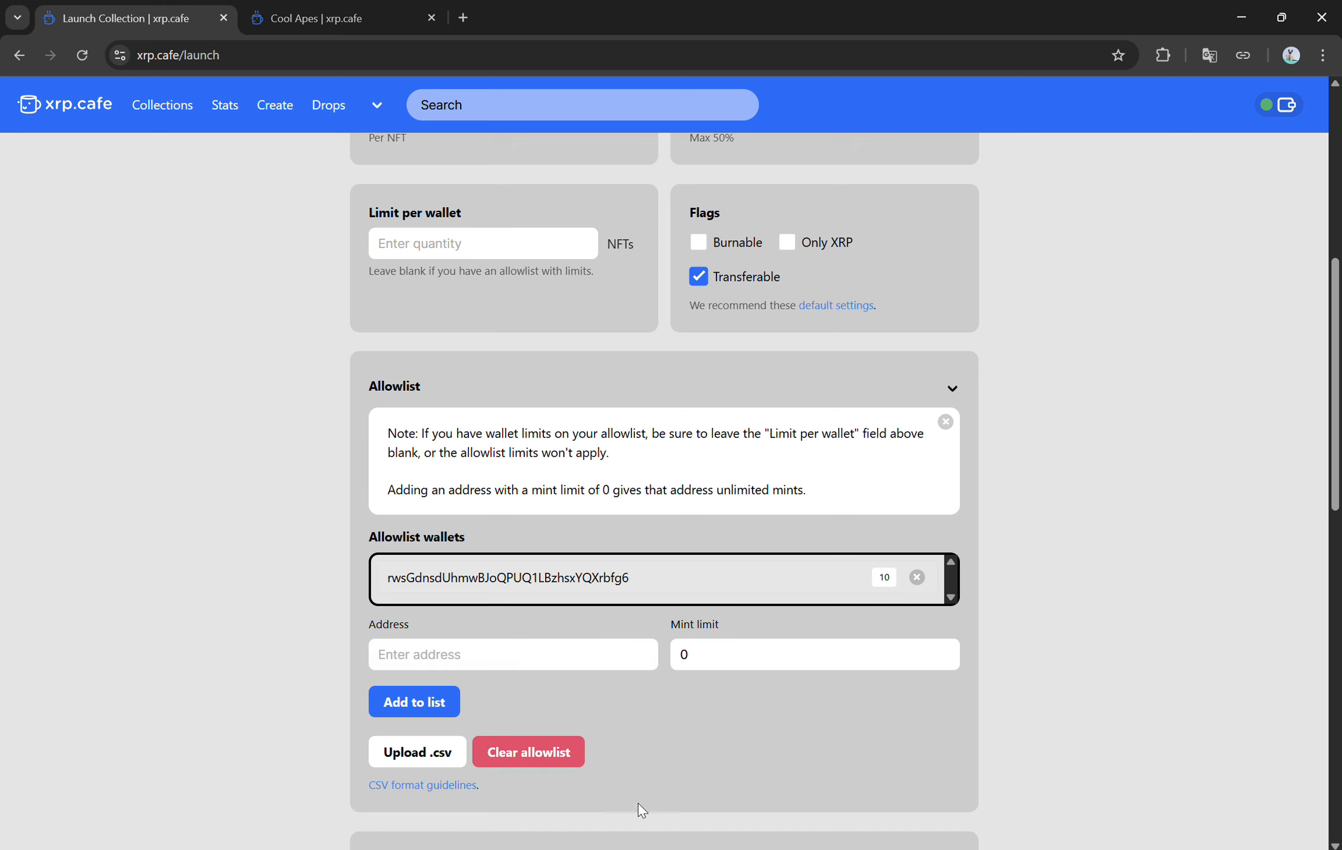
Review the blank Limit per wallet field against the allowlist's mint limits, and collapse the Allowlist section.
{"action": "scroll", "coordinate": [685, 673], "scroll_direction": "up", "scroll_amount": 3}
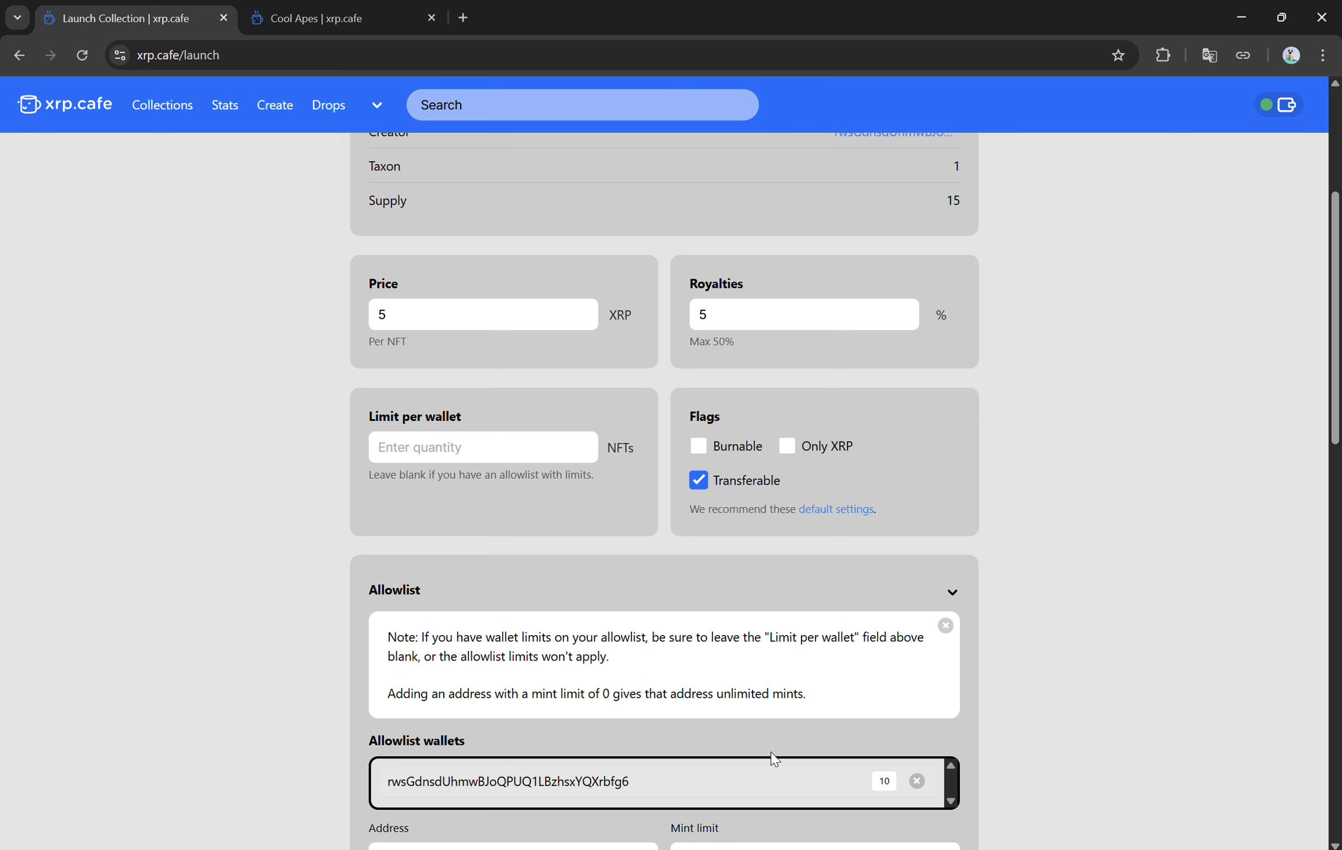
{"action": "scroll", "coordinate": [791, 744], "scroll_direction": "down", "scroll_amount": 3}
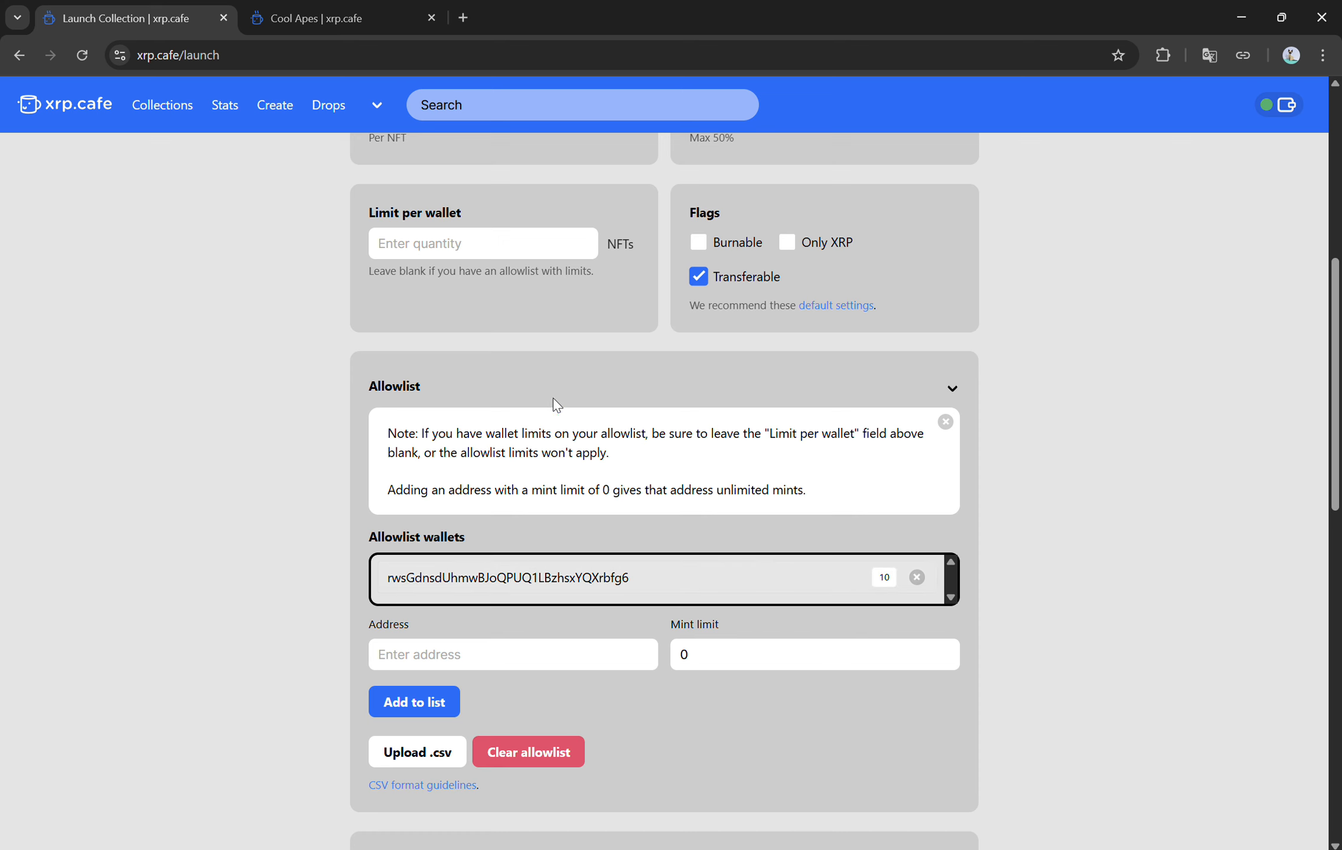
{"action": "scroll", "coordinate": [555, 399], "scroll_direction": "up", "scroll_amount": 3}
{"action": "left_click", "coordinate": [434, 445]}
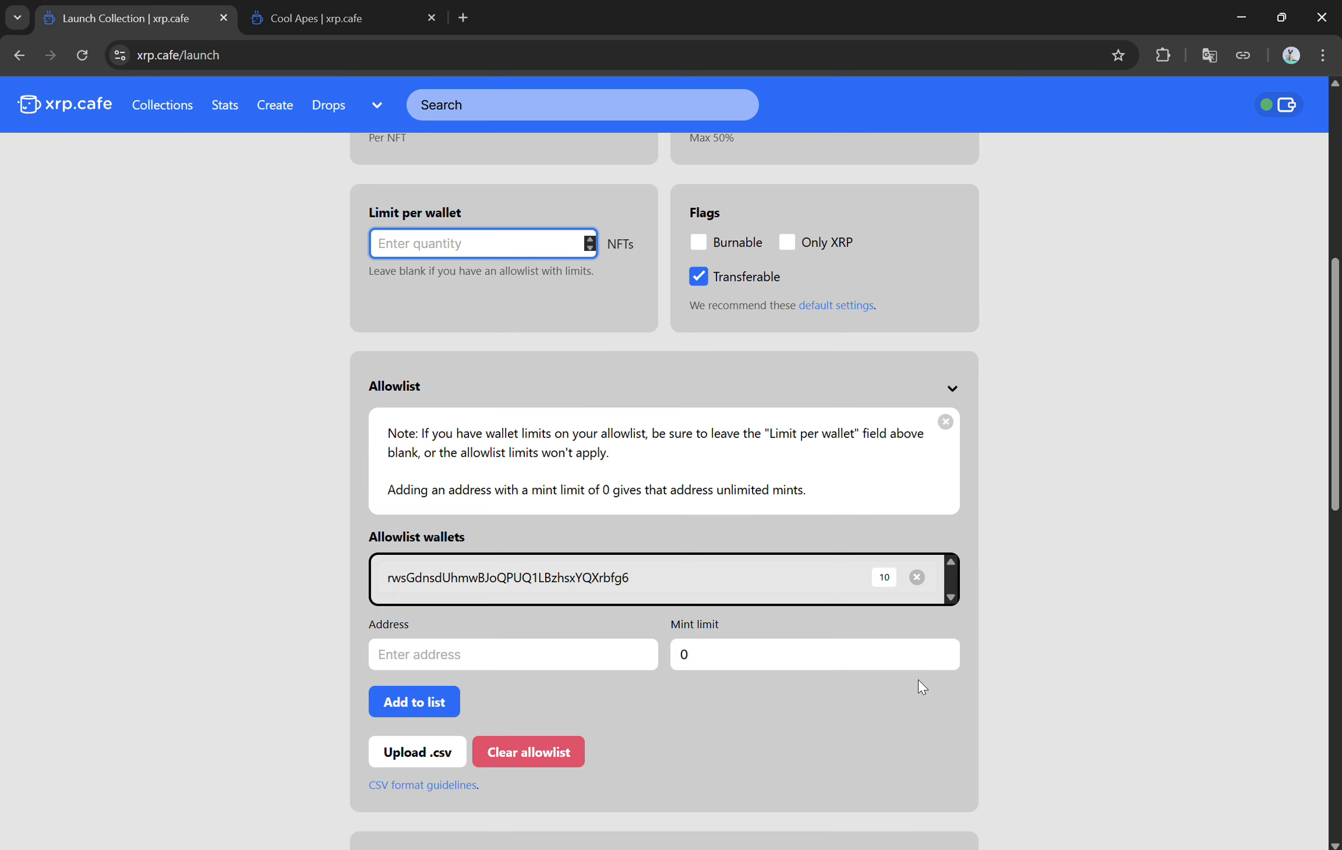
{"action": "scroll", "coordinate": [917, 679], "scroll_direction": "down", "scroll_amount": 3}
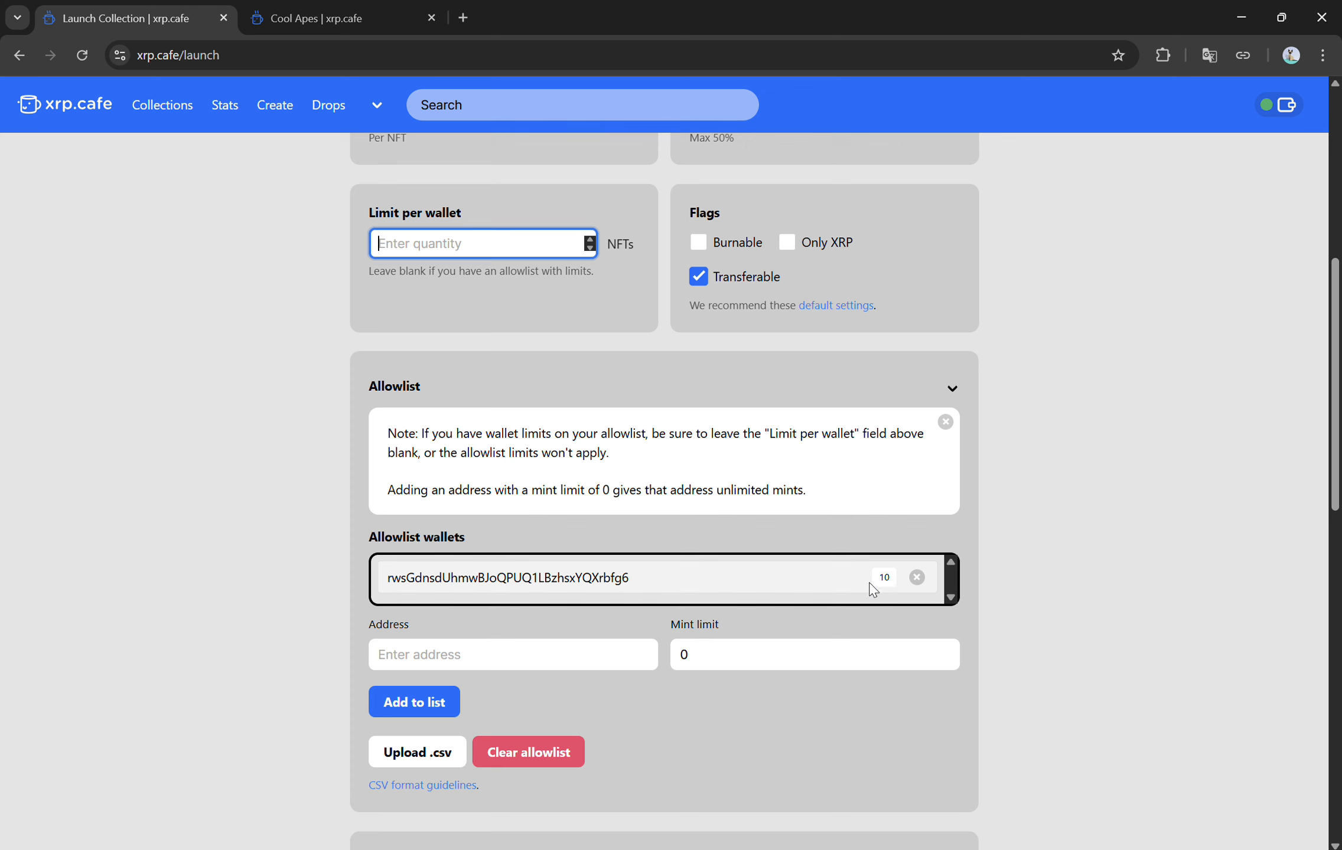
{"action": "scroll", "coordinate": [874, 635], "scroll_direction": "down", "scroll_amount": 3}
{"action": "scroll", "coordinate": [535, 404], "scroll_direction": "up", "scroll_amount": 3}
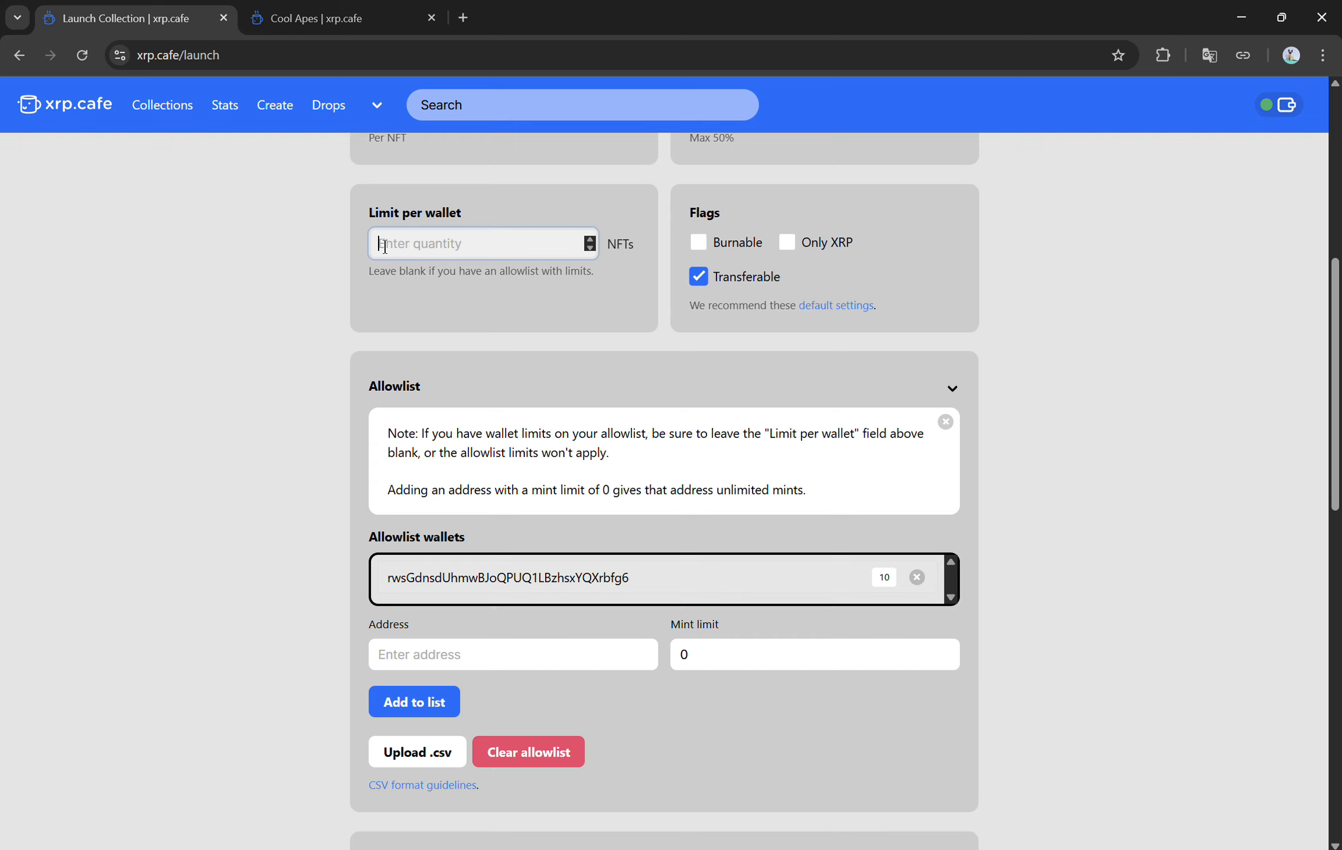
{"action": "left_click", "coordinate": [324, 298]}
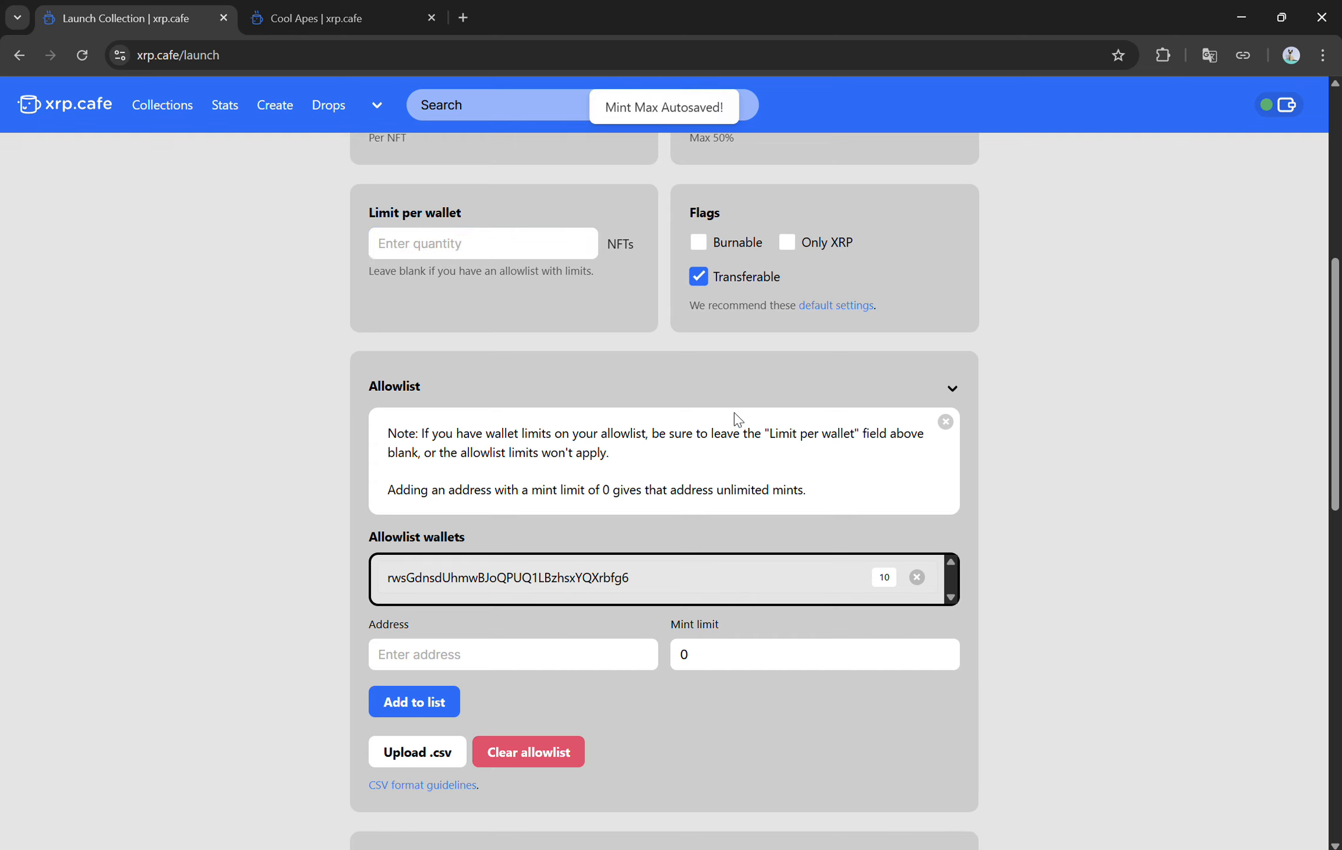
{"action": "left_click", "coordinate": [910, 390]}
Switch free mint off in the dashboard and view the Cool Apes collection page.
{"action": "scroll", "coordinate": [874, 425], "scroll_direction": "down", "scroll_amount": 3}
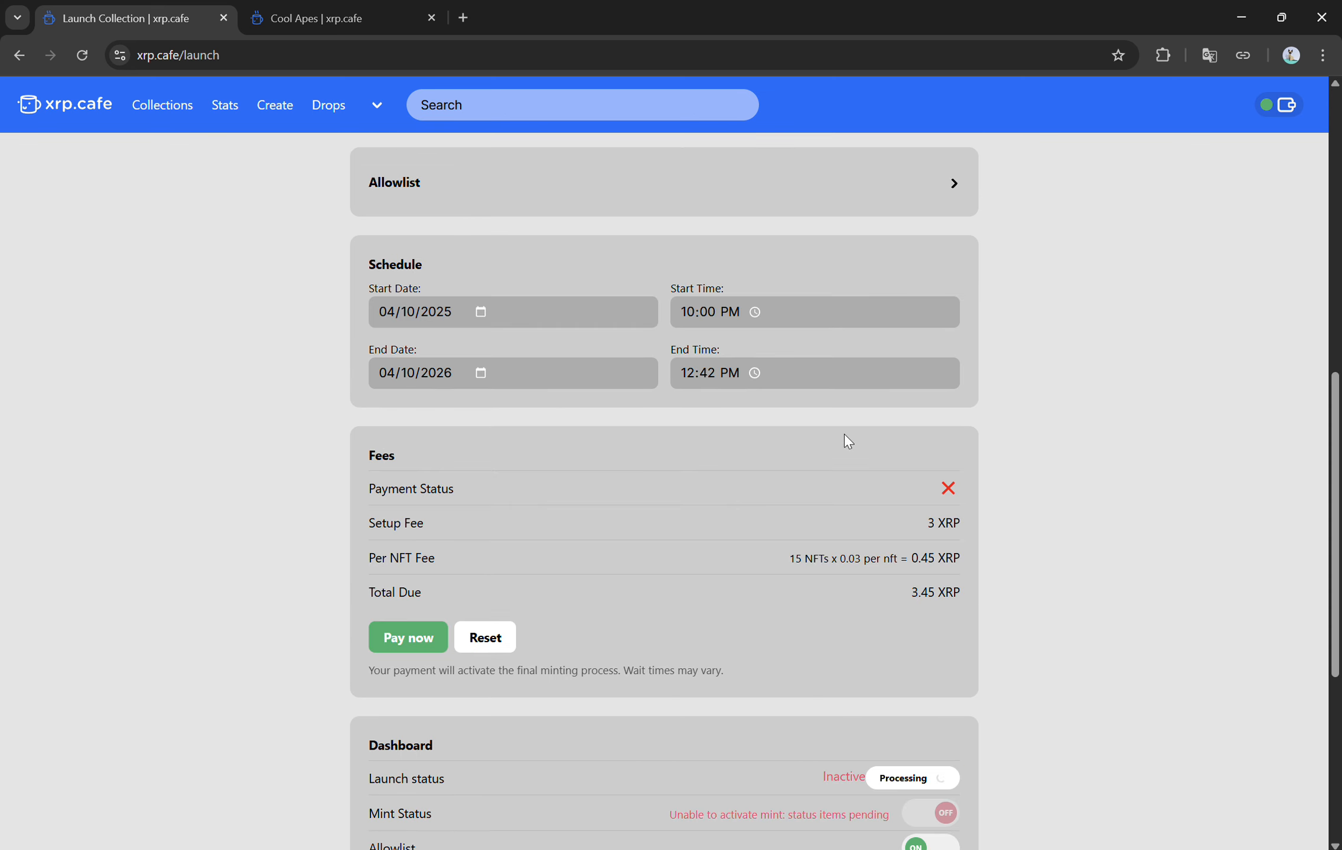
{"action": "scroll", "coordinate": [844, 434], "scroll_direction": "down", "scroll_amount": 3}
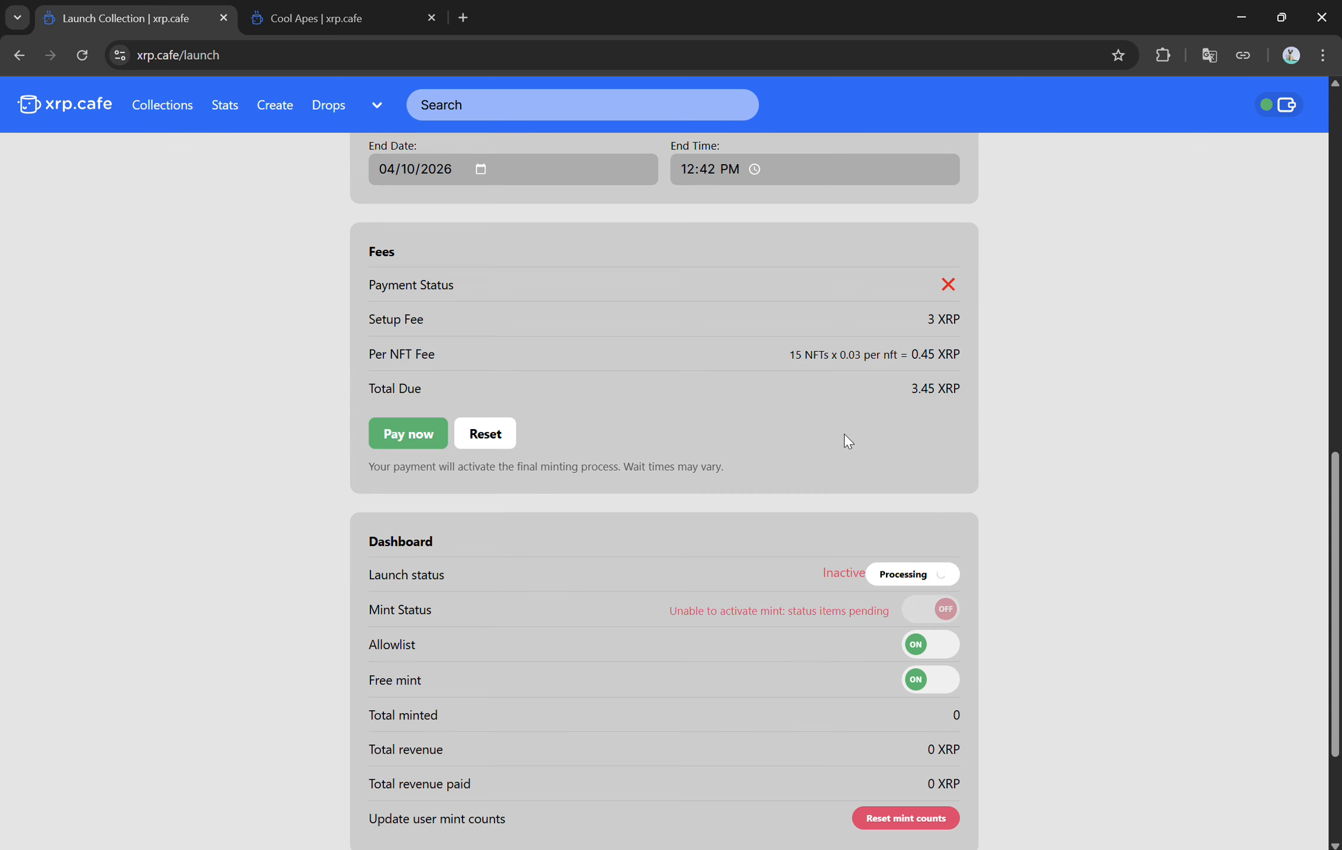
{"action": "left_click", "coordinate": [915, 680]}
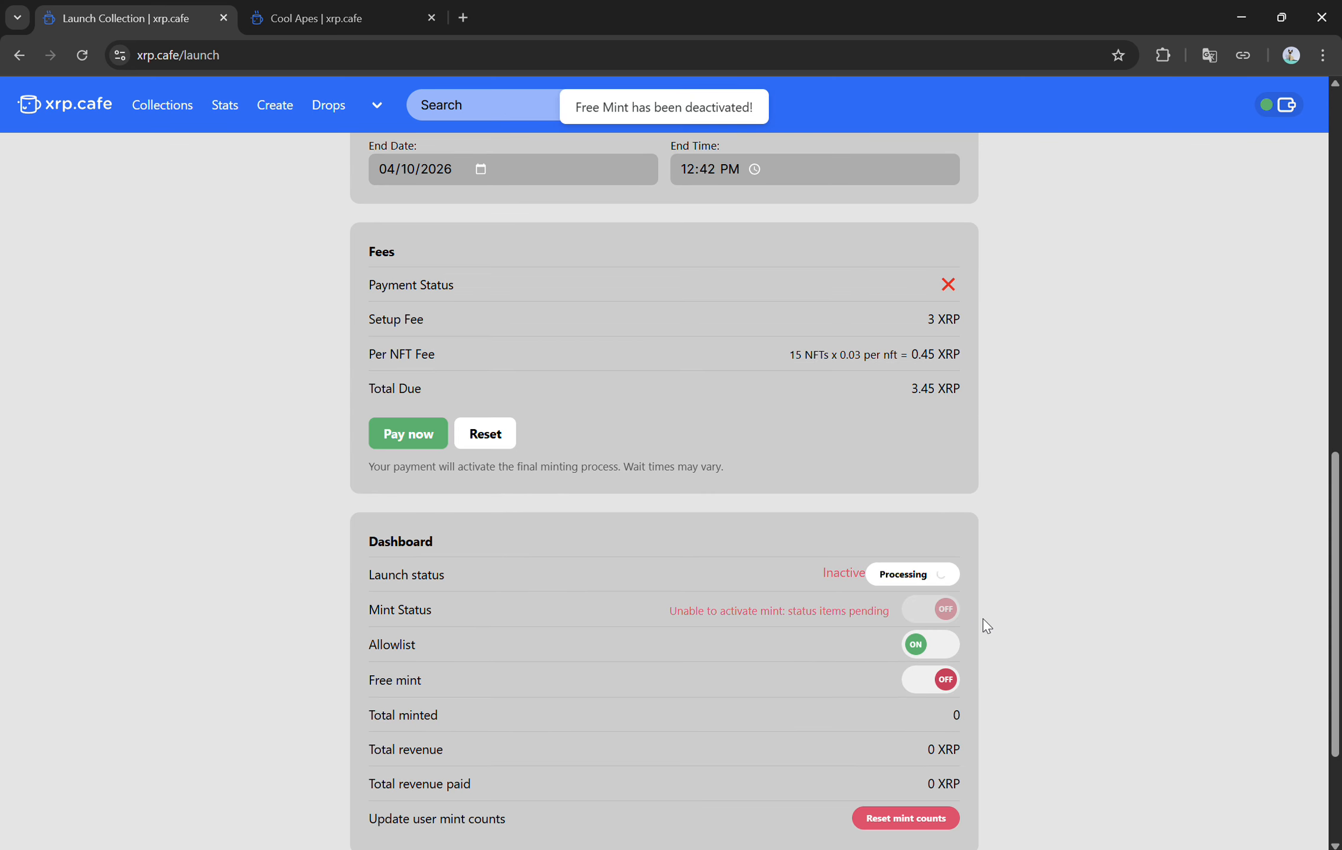
{"action": "left_click", "coordinate": [298, 22]}
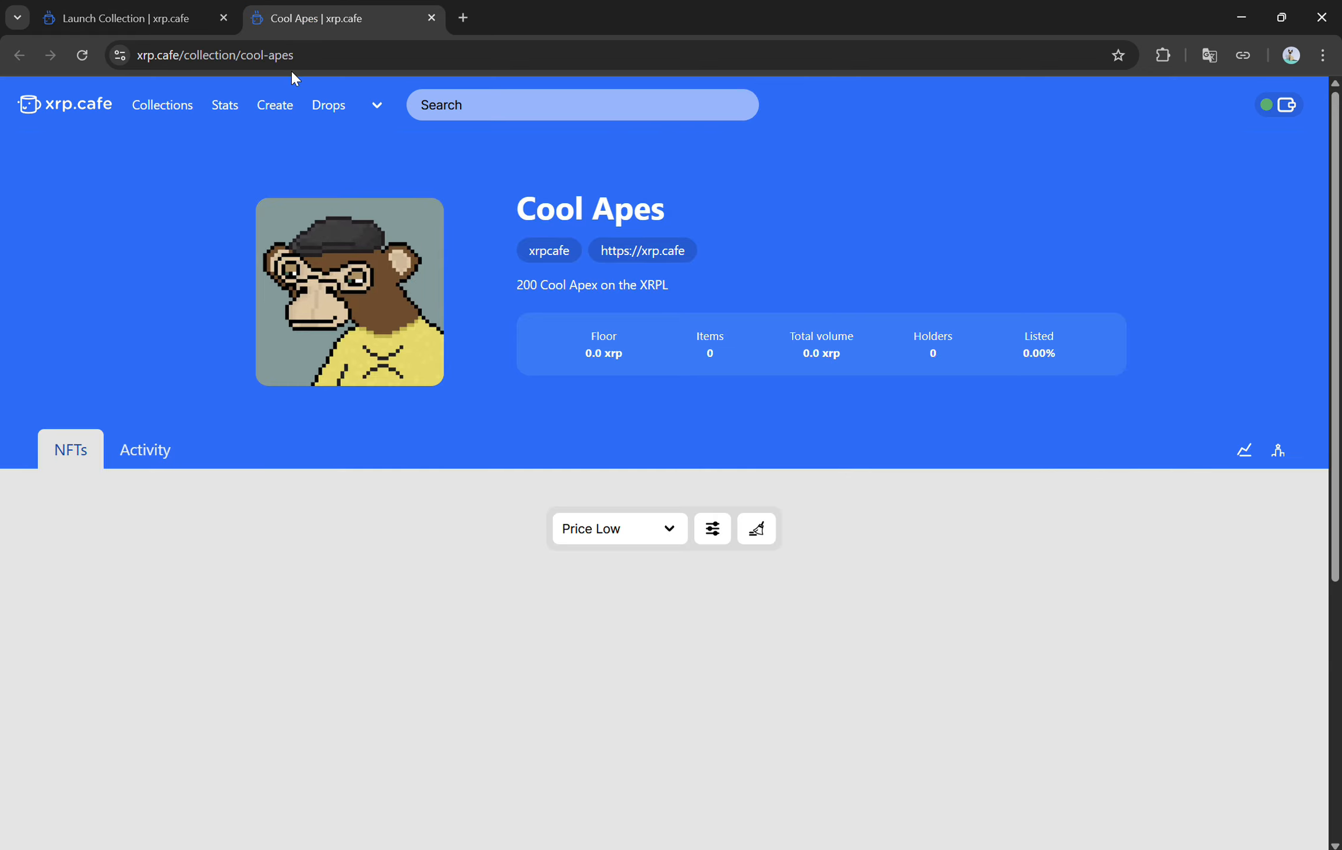
{"action": "left_click", "coordinate": [117, 21]}
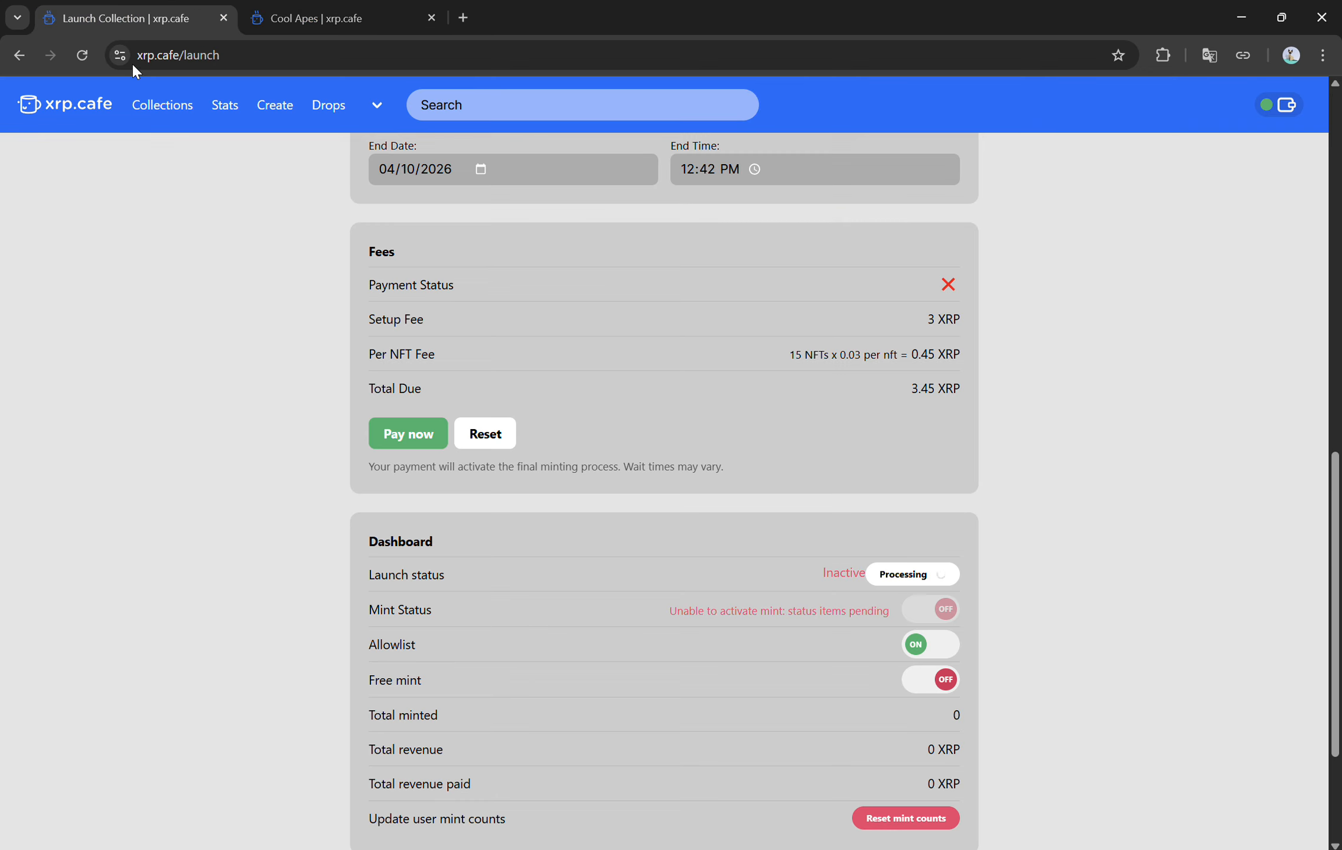
Switch the dashboard's allowlist setting off and view the Start Date calendar in the schedule.
{"action": "left_click", "coordinate": [932, 655]}
{"action": "scroll", "coordinate": [1037, 601], "scroll_direction": "up", "scroll_amount": 3}
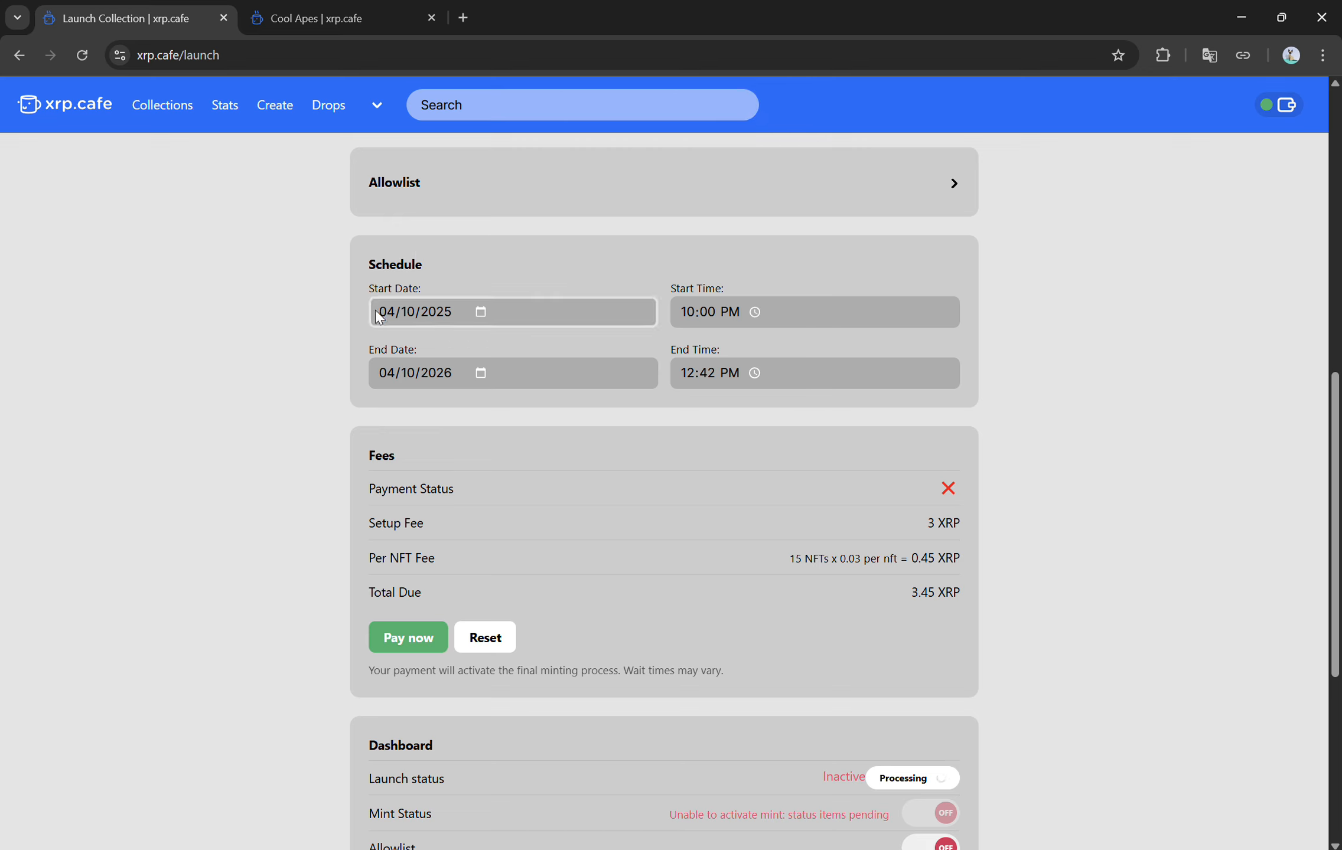
{"action": "left_click", "coordinate": [481, 312]}
{"action": "left_click", "coordinate": [475, 427]}
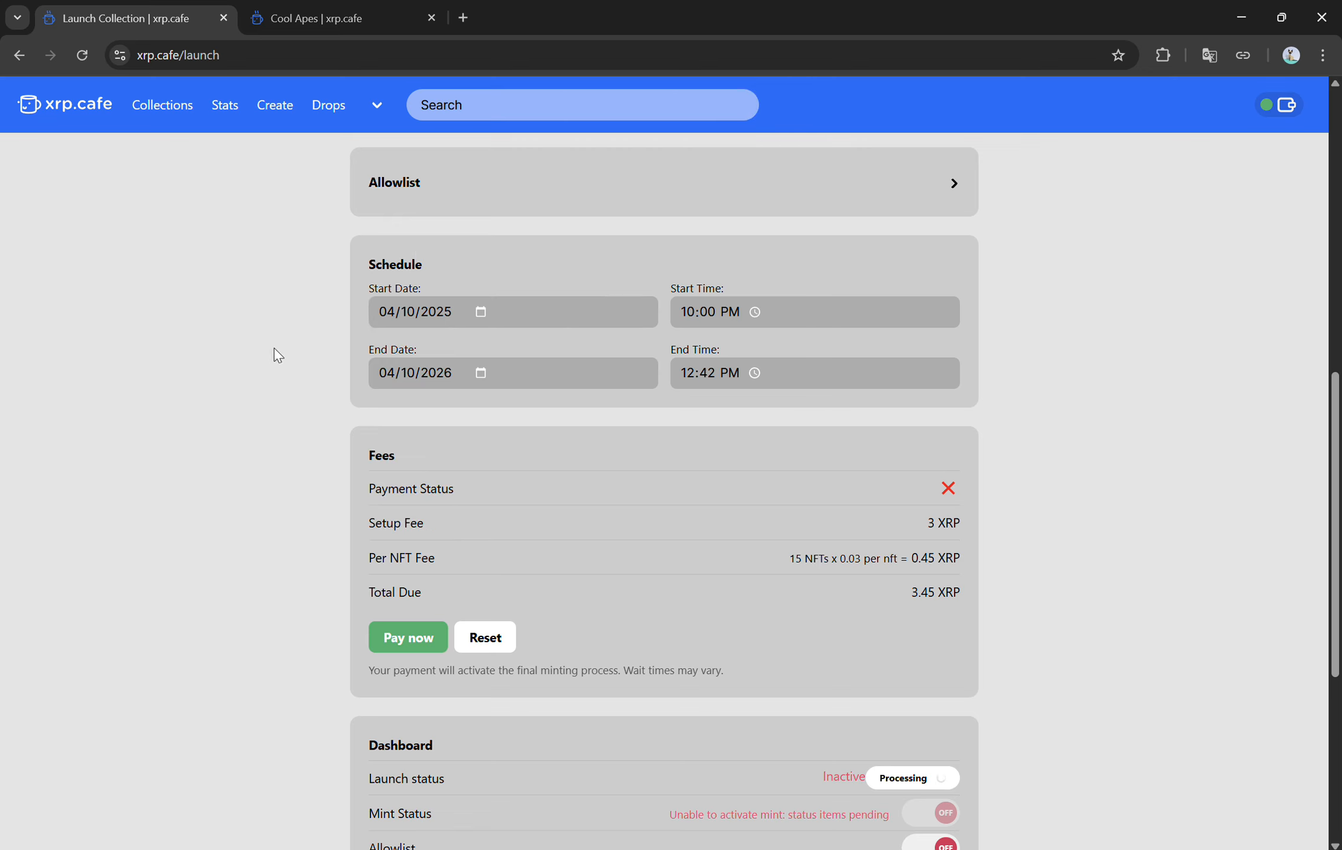
{"action": "scroll", "coordinate": [1089, 462], "scroll_direction": "down", "scroll_amount": 3}
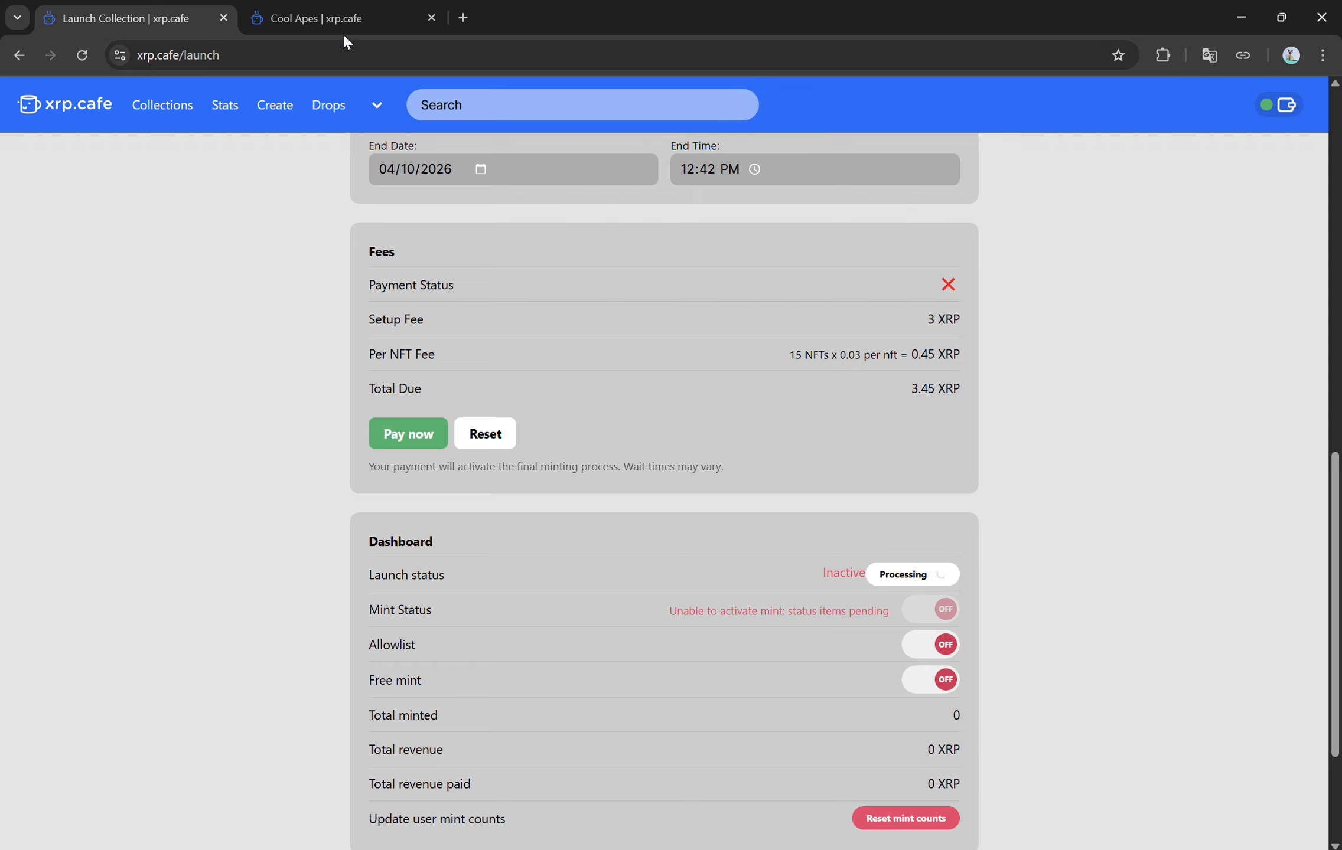
Compare the Cool Apes collection page with the launch schedule and dashboard settings.
{"action": "left_click", "coordinate": [305, 19]}
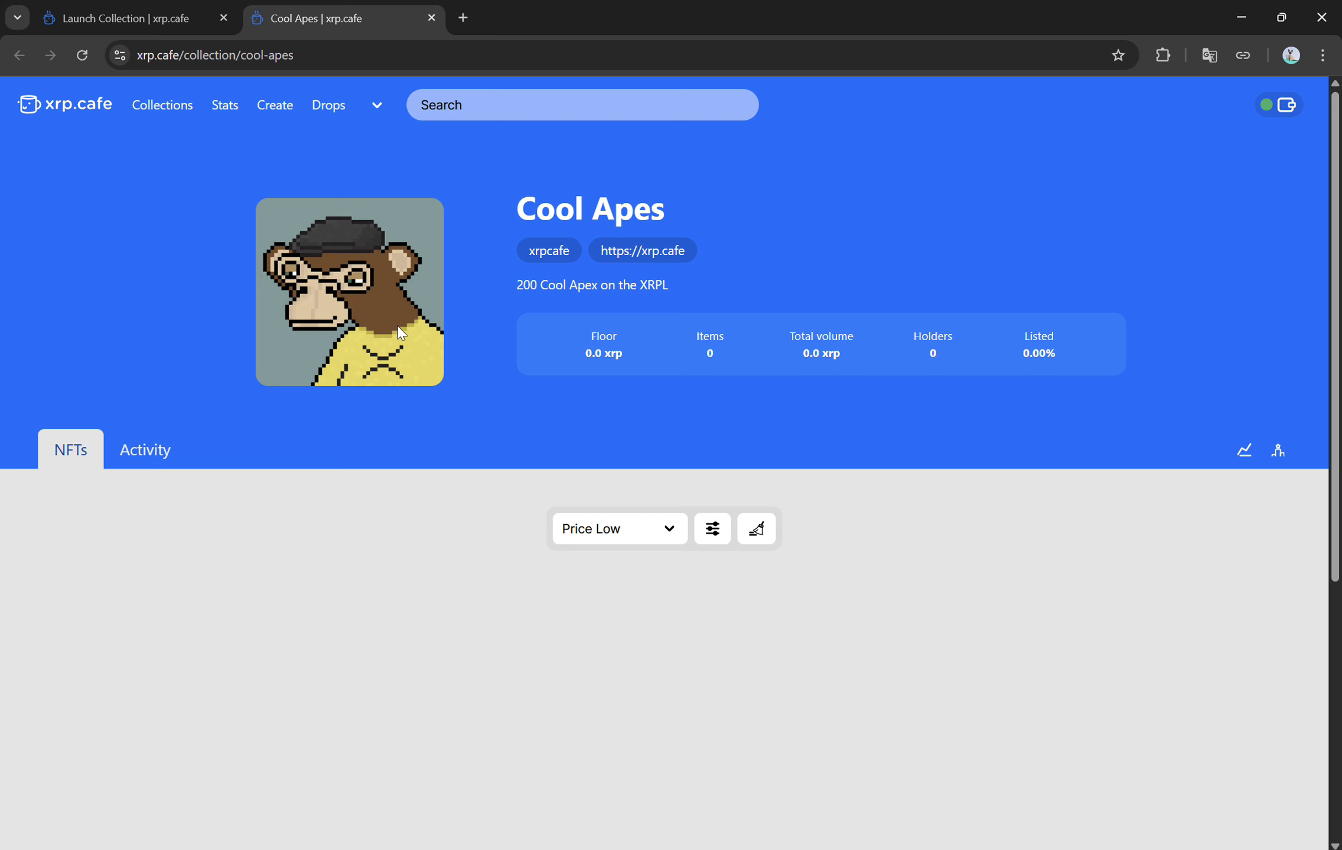
{"action": "left_click", "coordinate": [139, 17]}
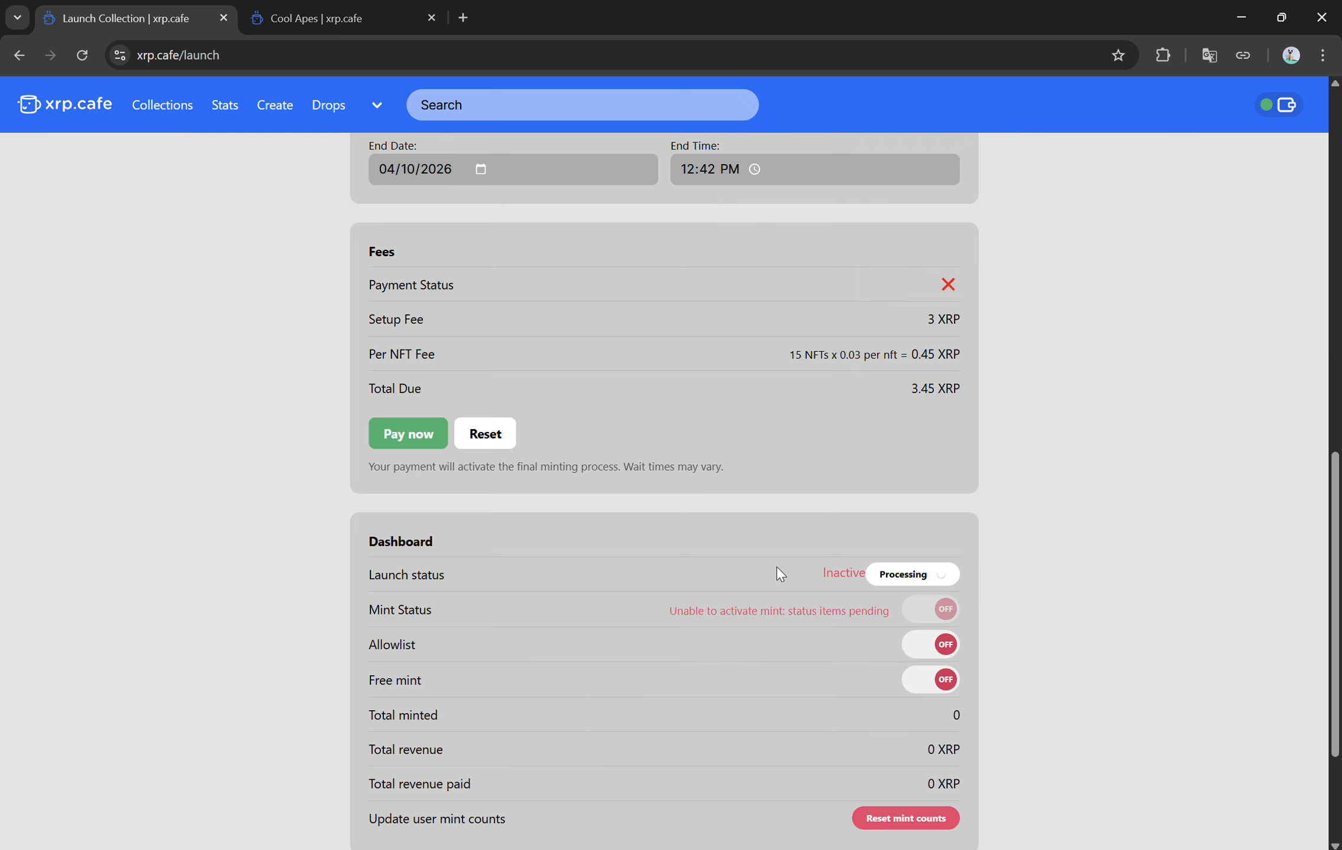
{"action": "scroll", "coordinate": [764, 581], "scroll_direction": "up", "scroll_amount": 3}
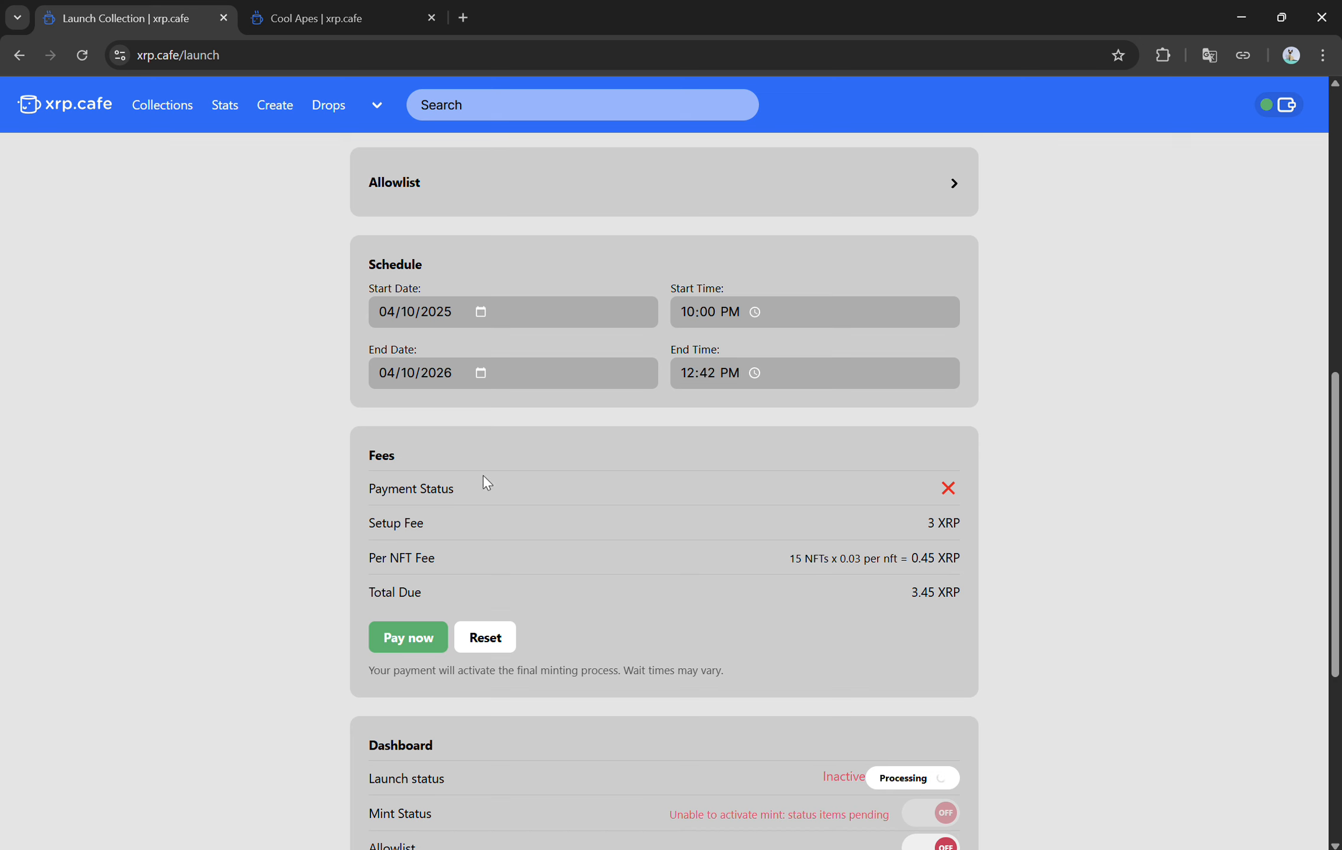
{"action": "scroll", "coordinate": [638, 685], "scroll_direction": "down", "scroll_amount": 3}
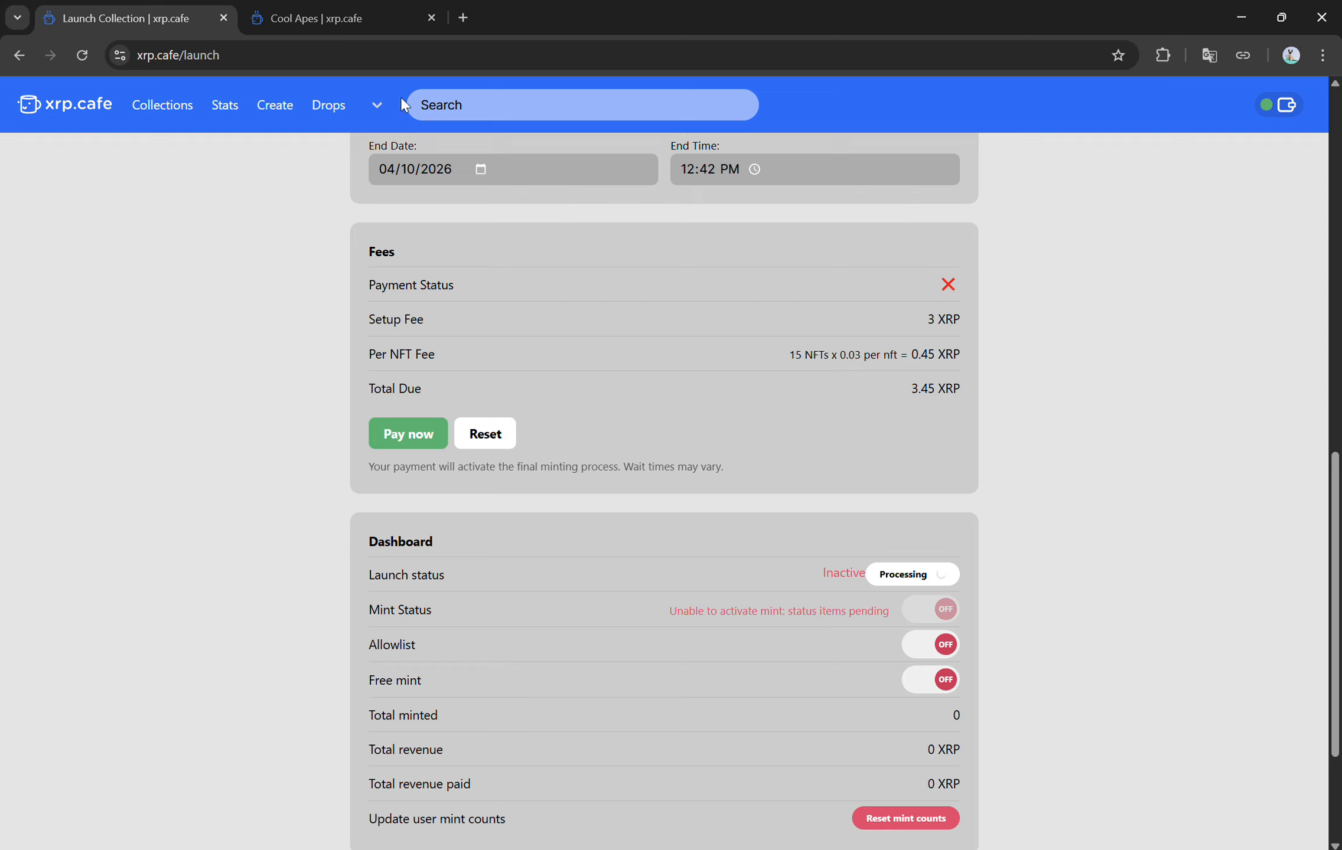
{"action": "left_click", "coordinate": [363, 21]}
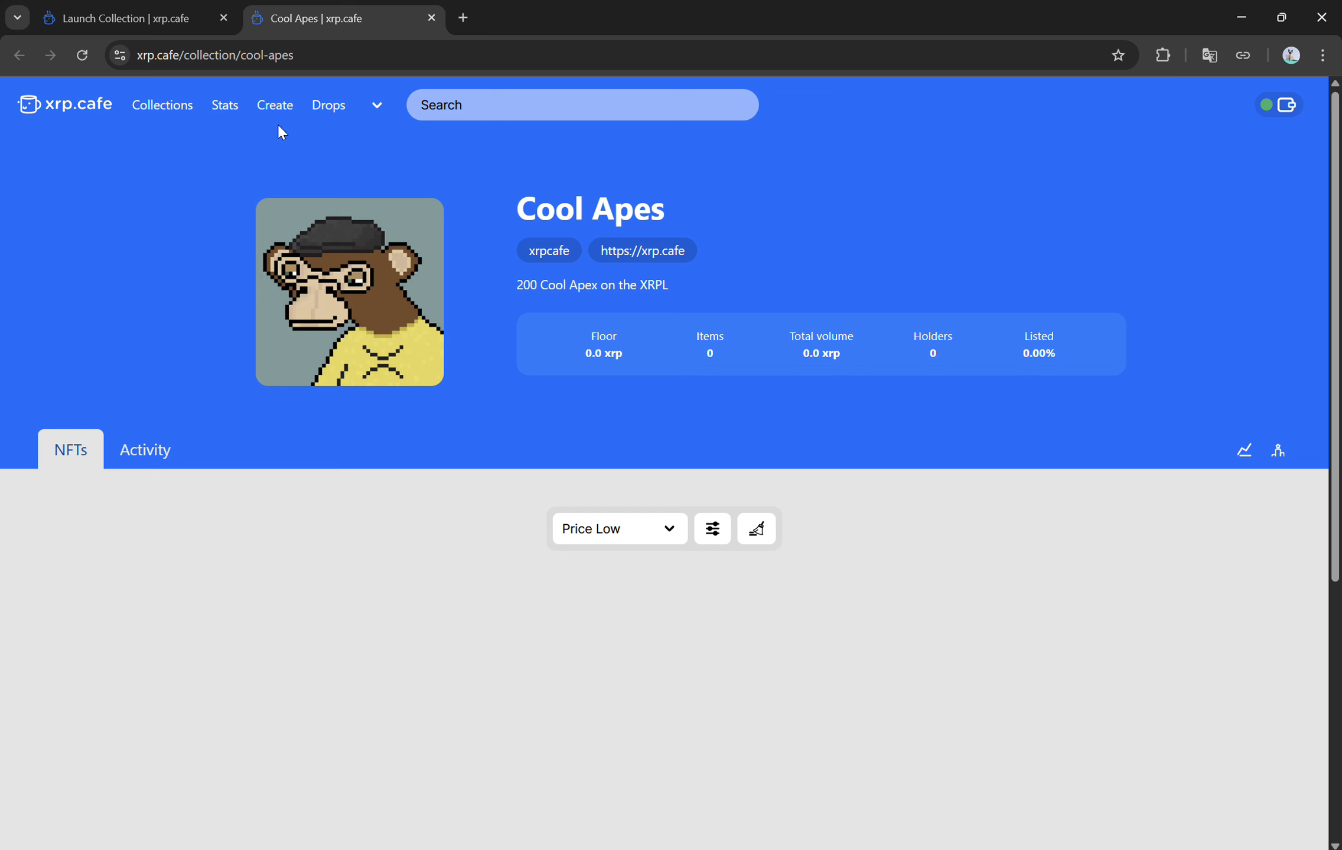
{"action": "left_click", "coordinate": [122, 22]}
Examine the Total minted, Total revenue and Total revenue paid figures in the dashboard.
{"action": "scroll", "coordinate": [1068, 606], "scroll_direction": "down", "scroll_amount": 3}
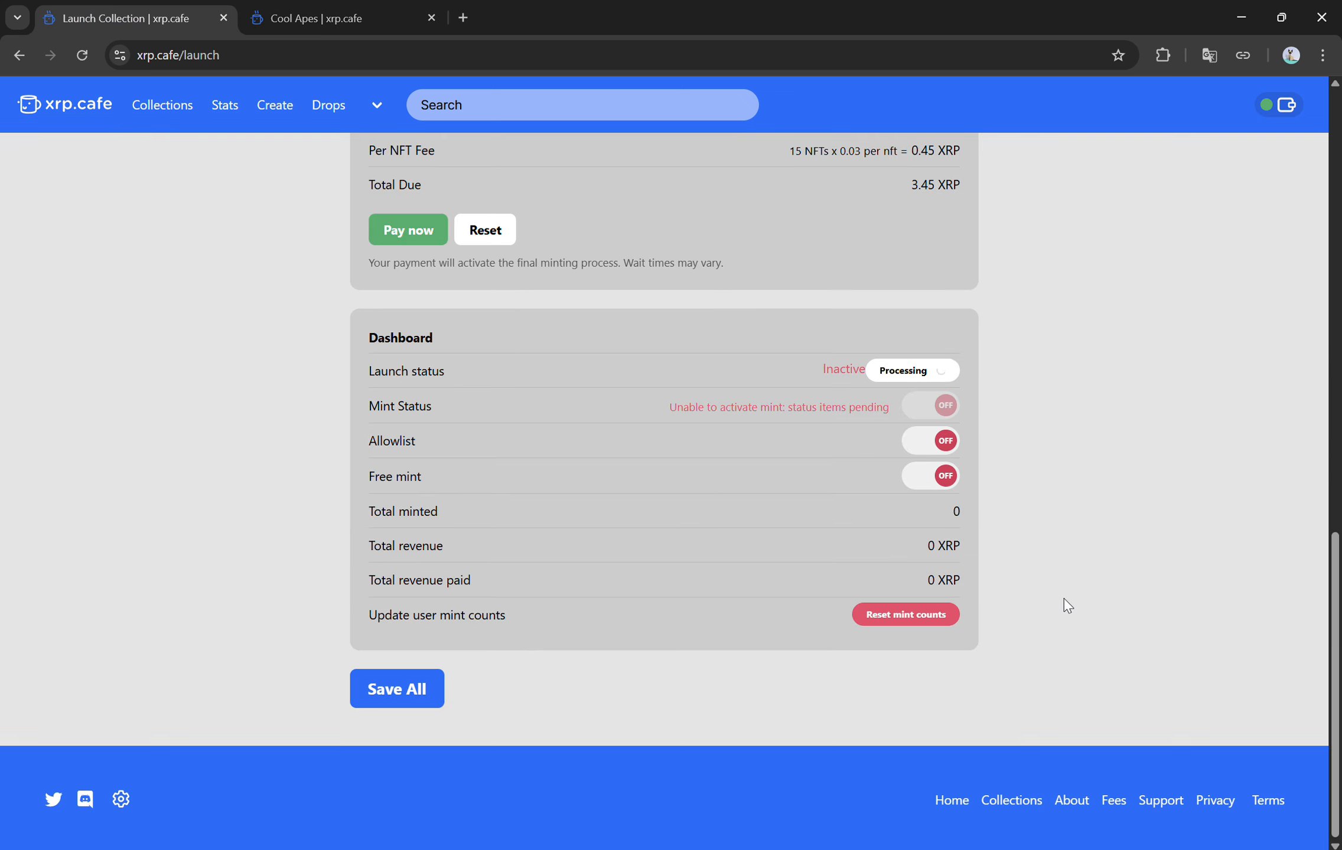
{"action": "double_click", "coordinate": [956, 511]}
{"action": "left_click_drag", "start_coordinate": [933, 550], "coordinate": [959, 583]}
{"action": "left_click", "coordinate": [931, 584]}
{"action": "left_click", "coordinate": [1015, 613]}
Check the allowlisted wallet's mint limit and the option for resetting mint counts, and collapse the Allowlist section.
{"action": "scroll", "coordinate": [1009, 590], "scroll_direction": "up", "scroll_amount": 3}
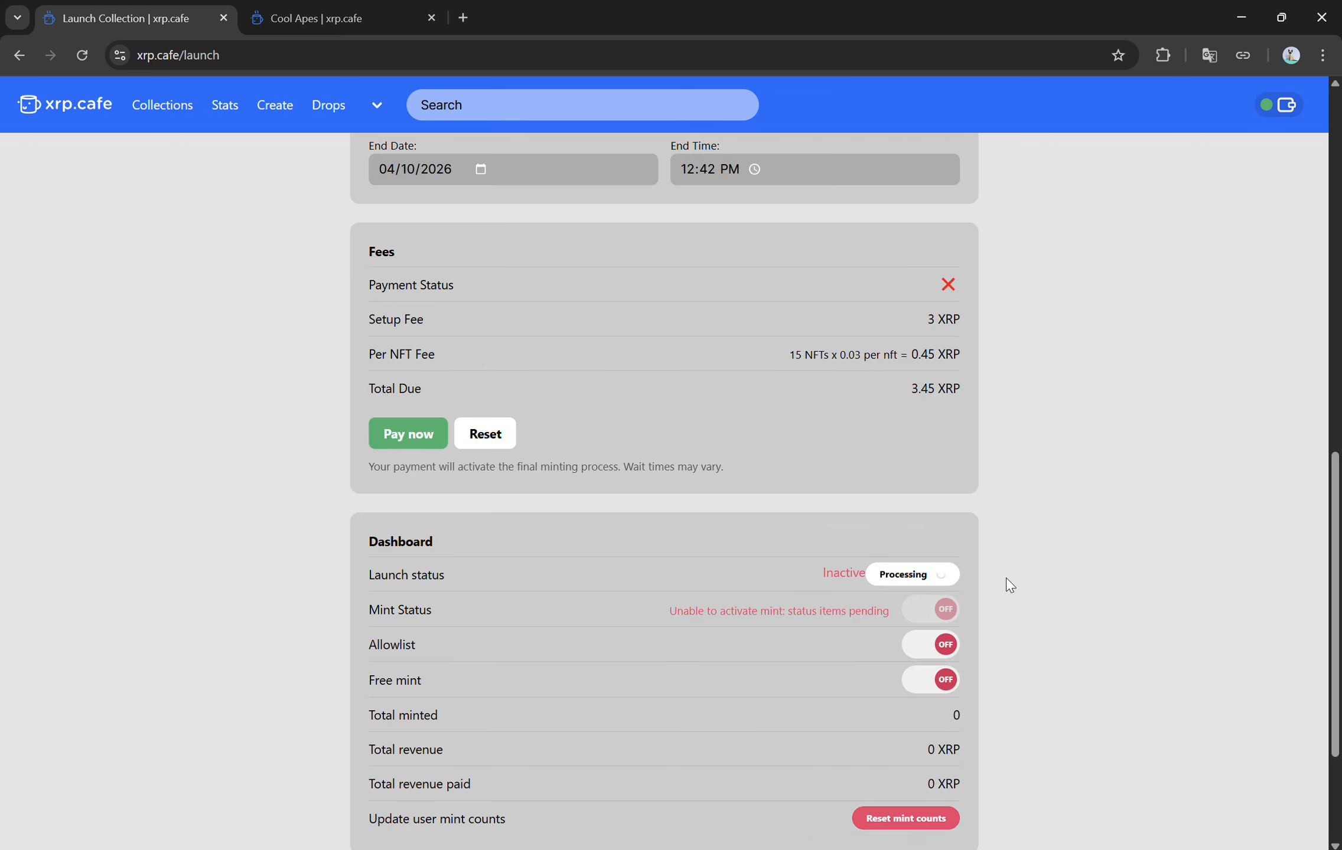
{"action": "scroll", "coordinate": [1011, 581], "scroll_direction": "up", "scroll_amount": 5}
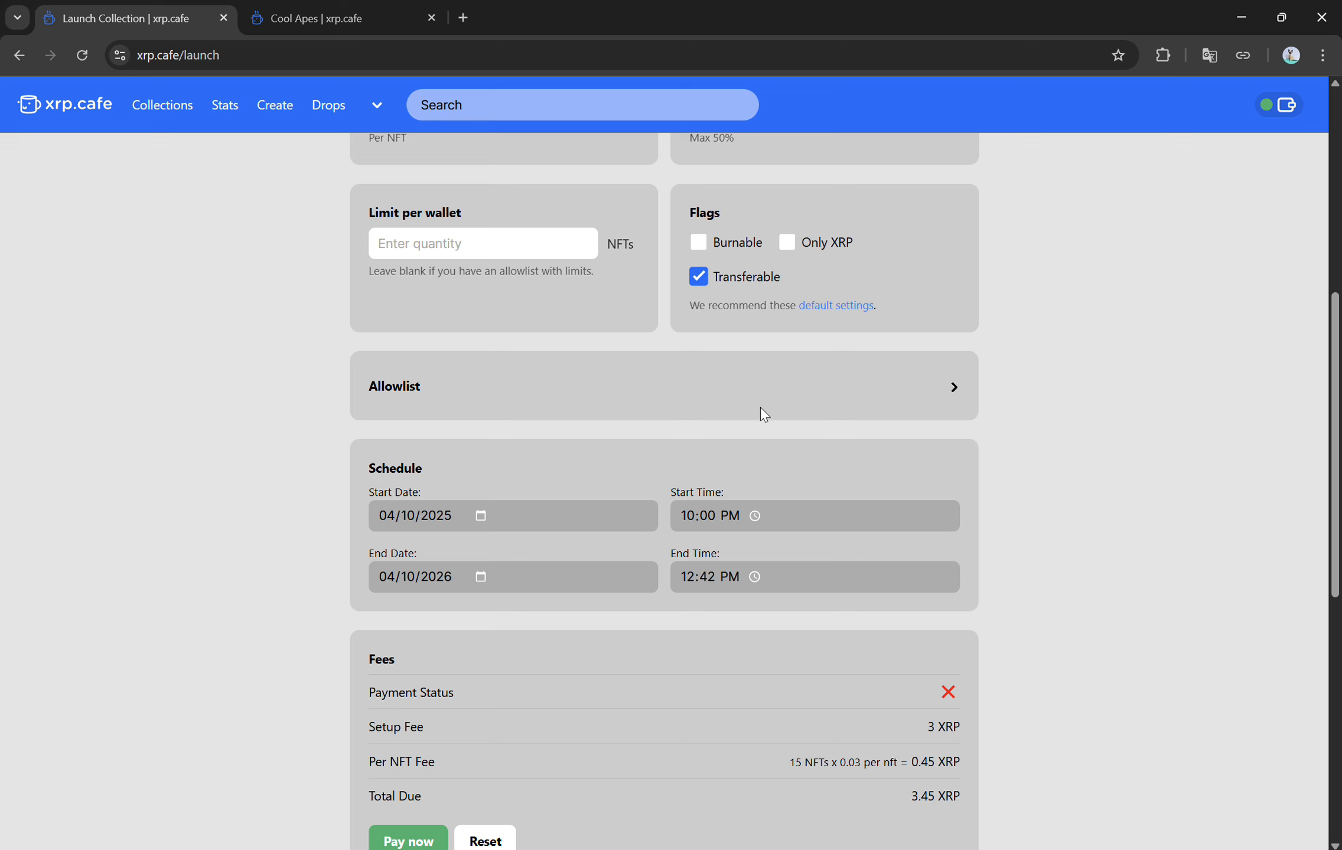
{"action": "left_click", "coordinate": [792, 392]}
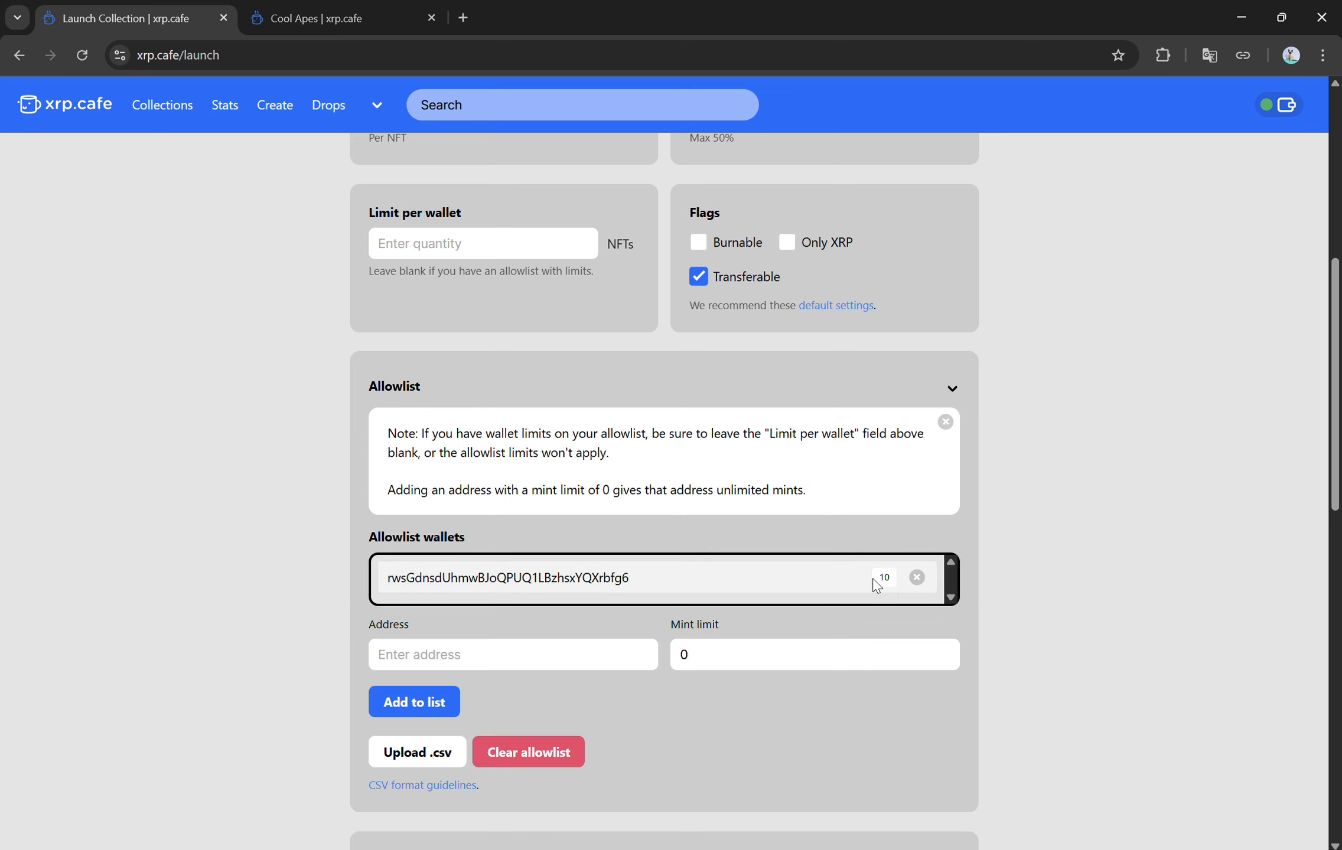
{"action": "scroll", "coordinate": [1019, 584], "scroll_direction": "down", "scroll_amount": 9}
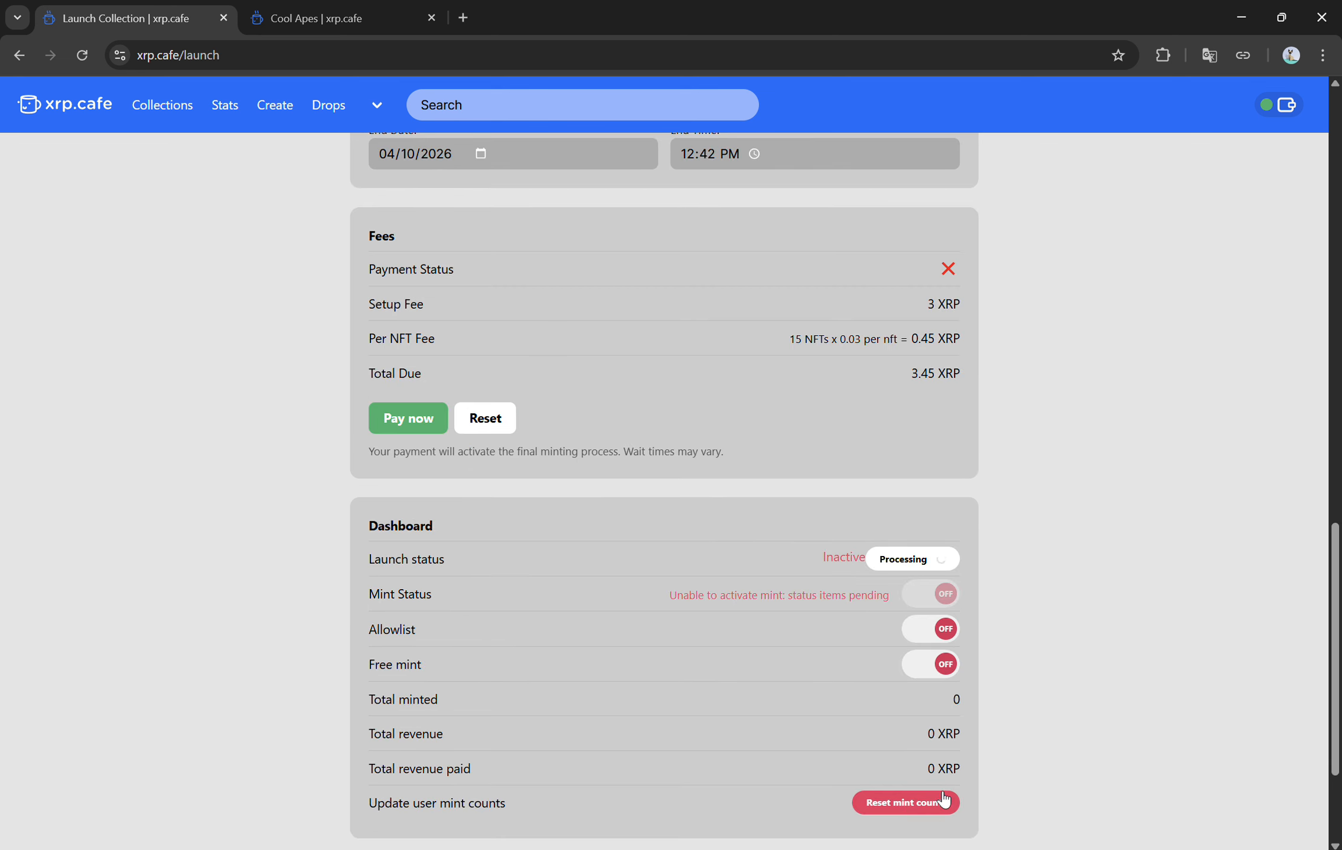
{"action": "scroll", "coordinate": [1021, 630], "scroll_direction": "up", "scroll_amount": 7}
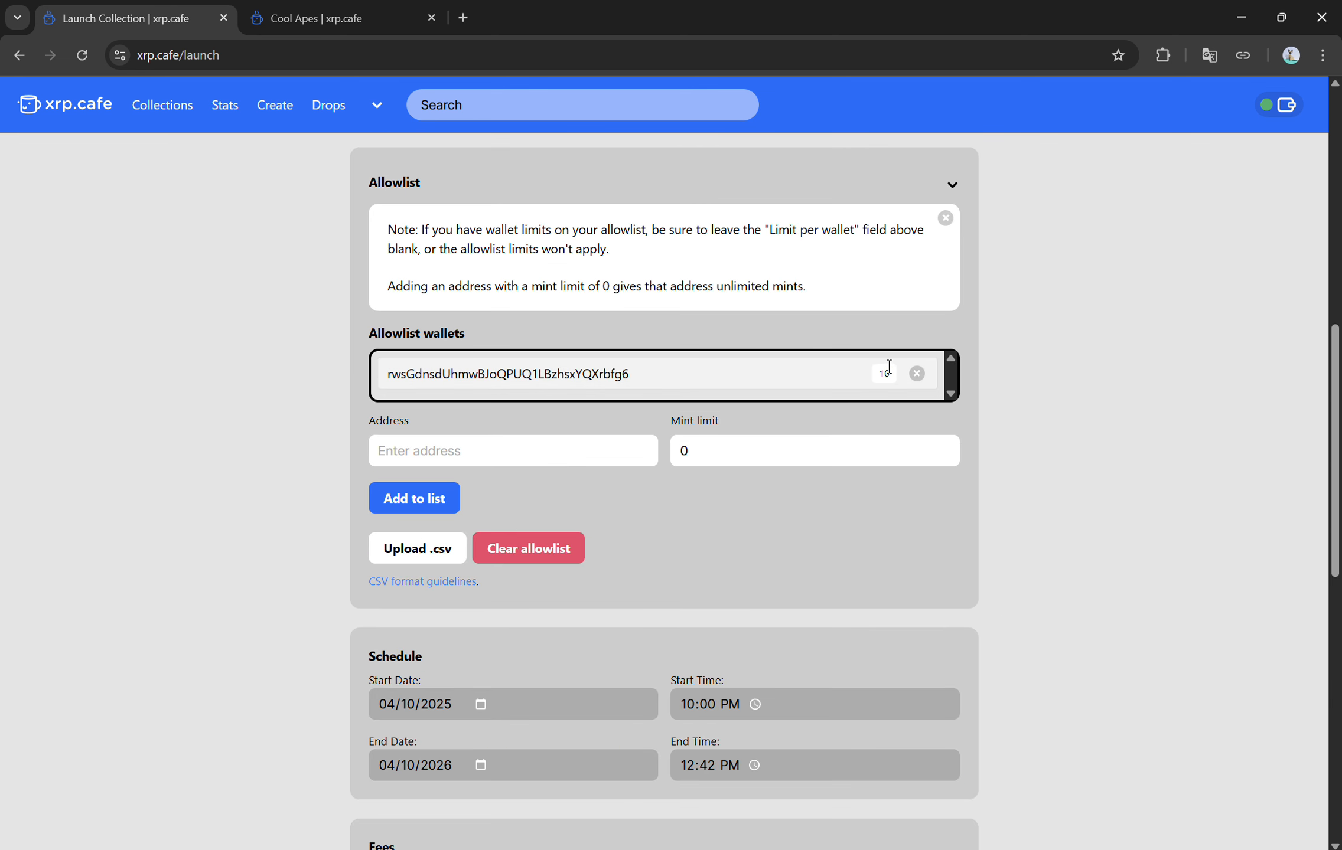
{"action": "left_click", "coordinate": [919, 189]}
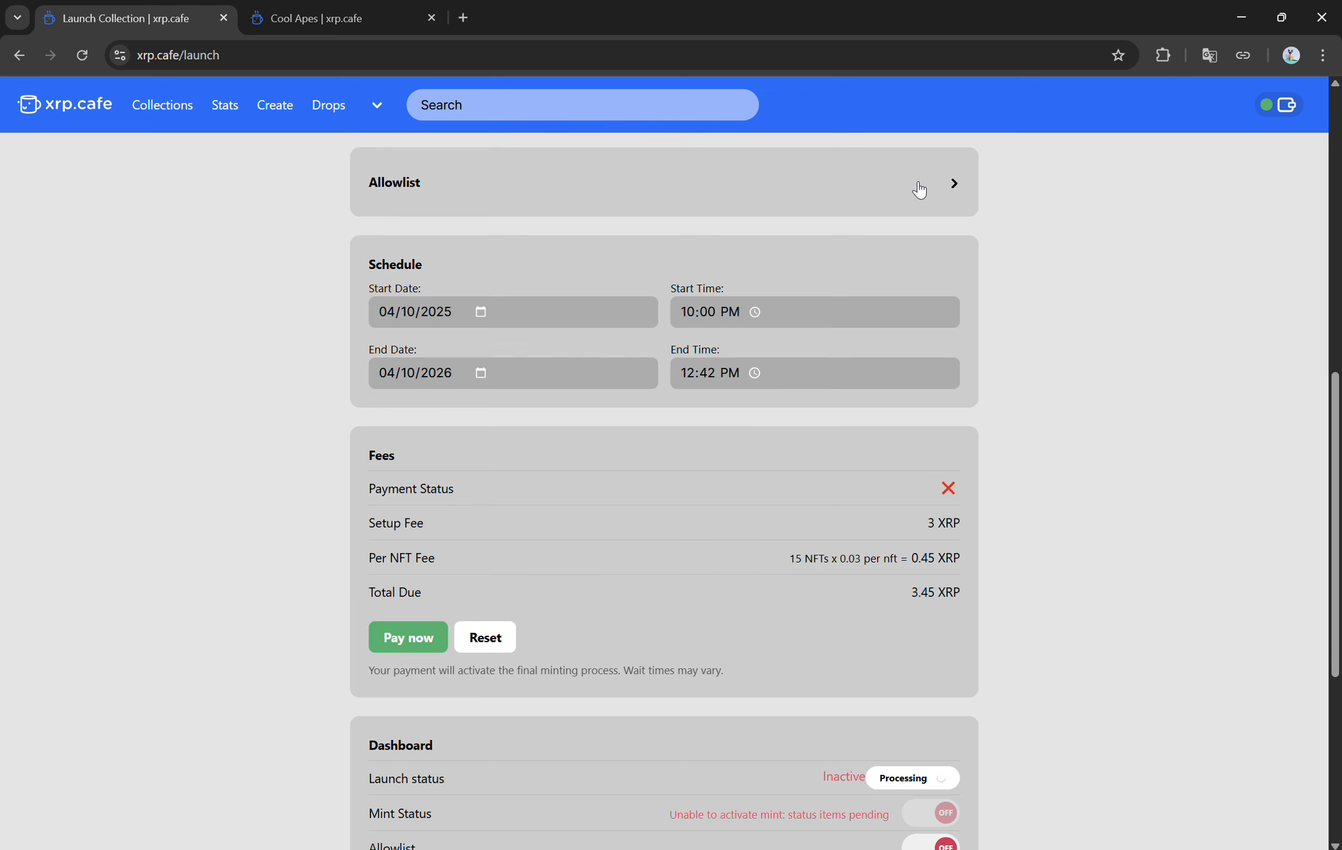
Switch on free mint in the dashboard and check the Cool Apes collection page.
{"action": "scroll", "coordinate": [905, 486], "scroll_direction": "down", "scroll_amount": 5}
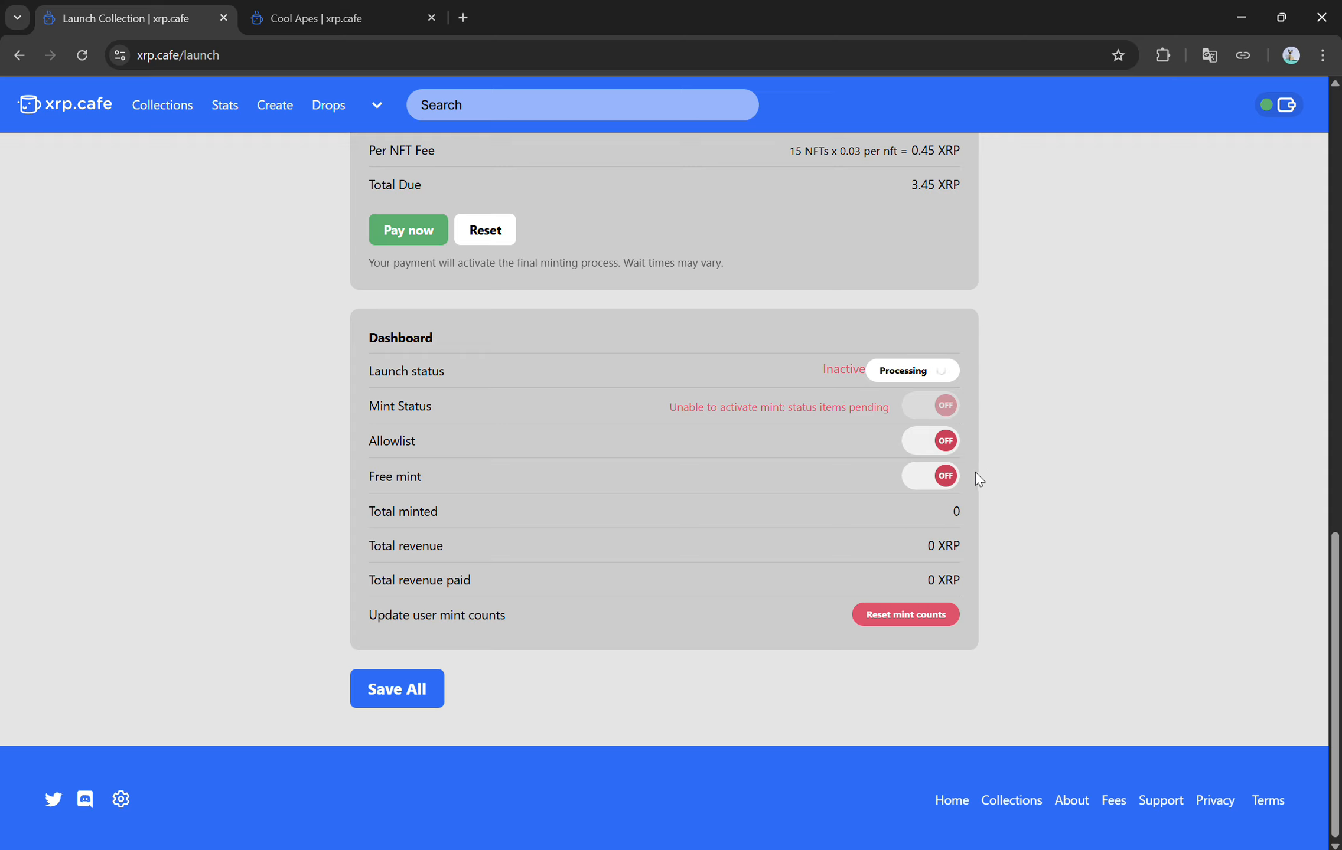
{"action": "left_click", "coordinate": [926, 478]}
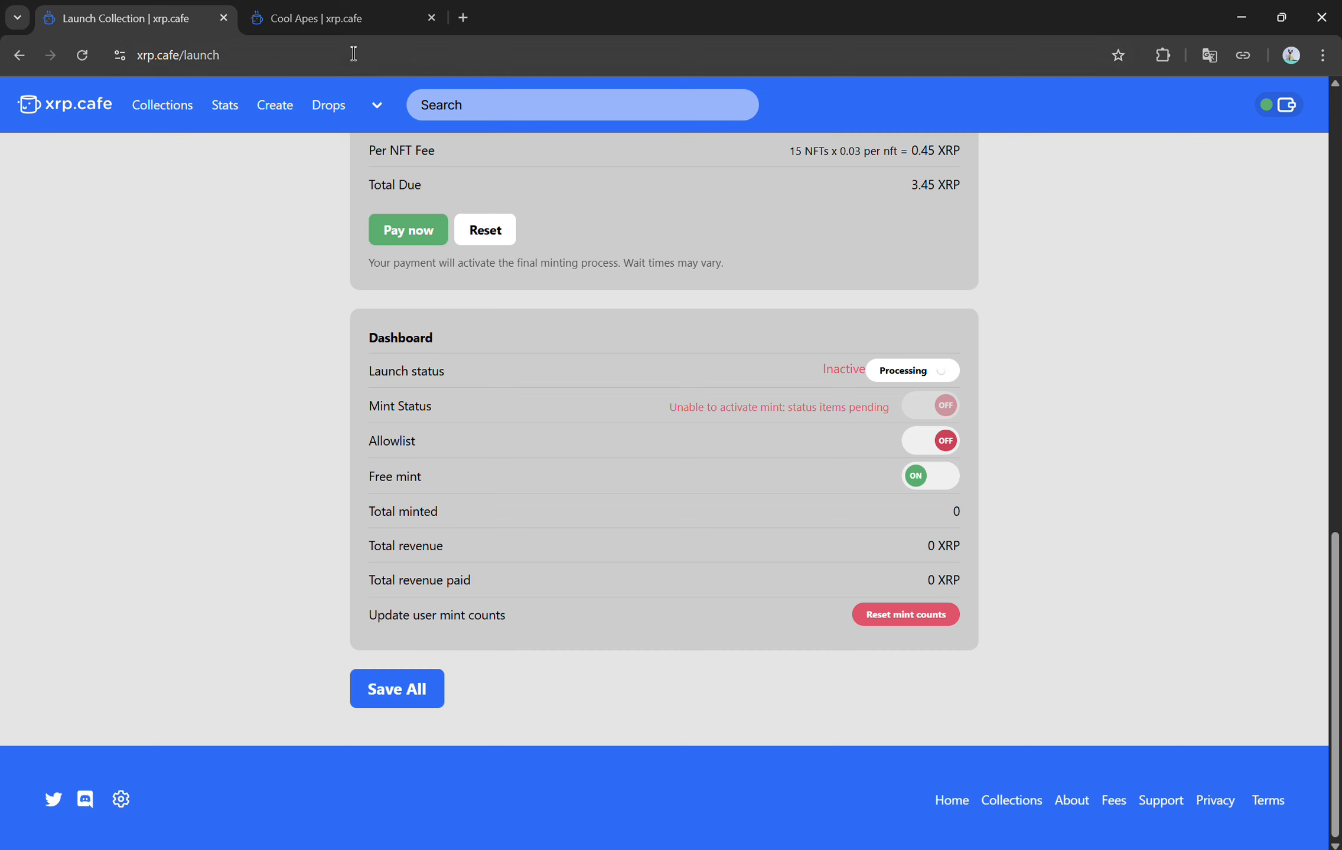
{"action": "left_click", "coordinate": [344, 23]}
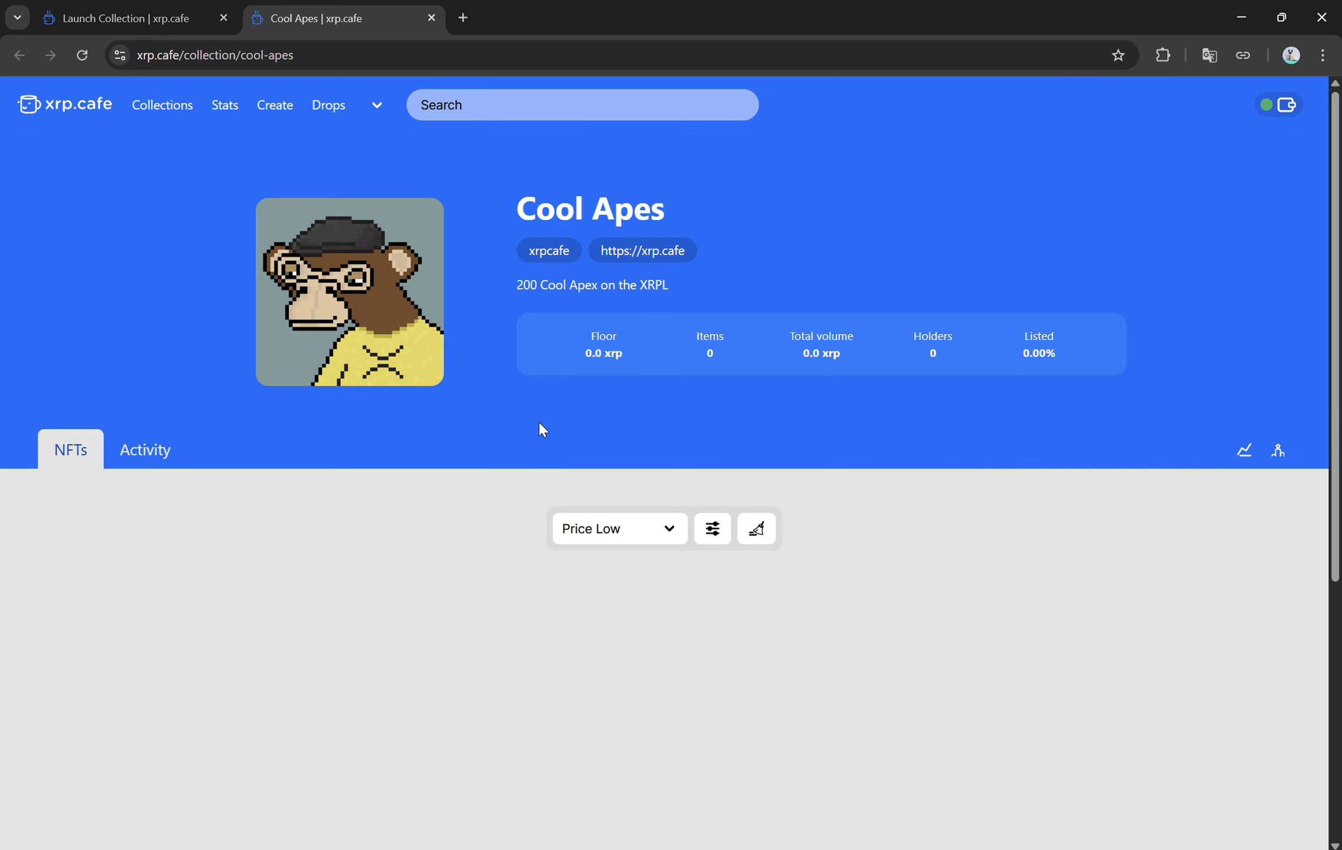
{"action": "left_click", "coordinate": [163, 22]}
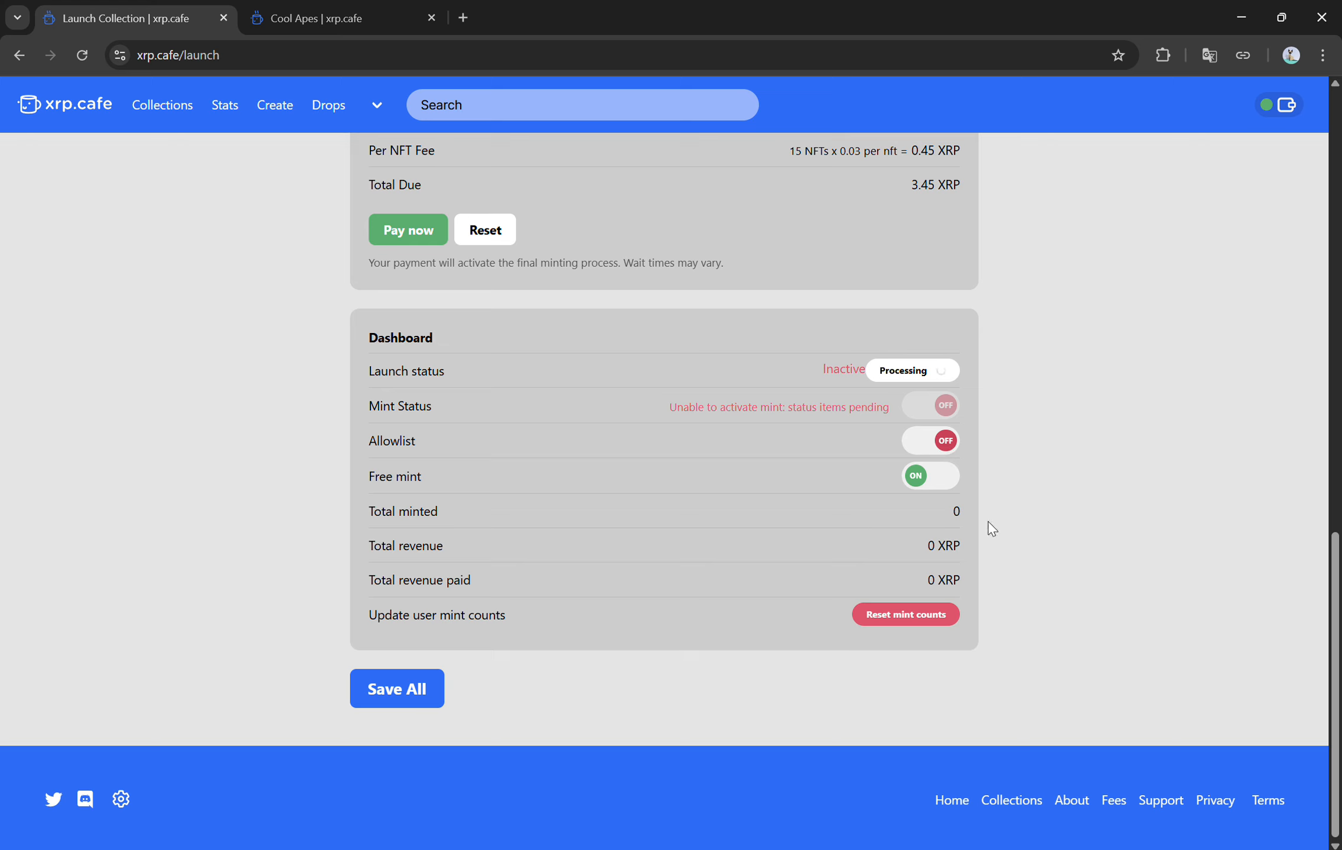
{"action": "scroll", "coordinate": [837, 525], "scroll_direction": "up", "scroll_amount": 12}
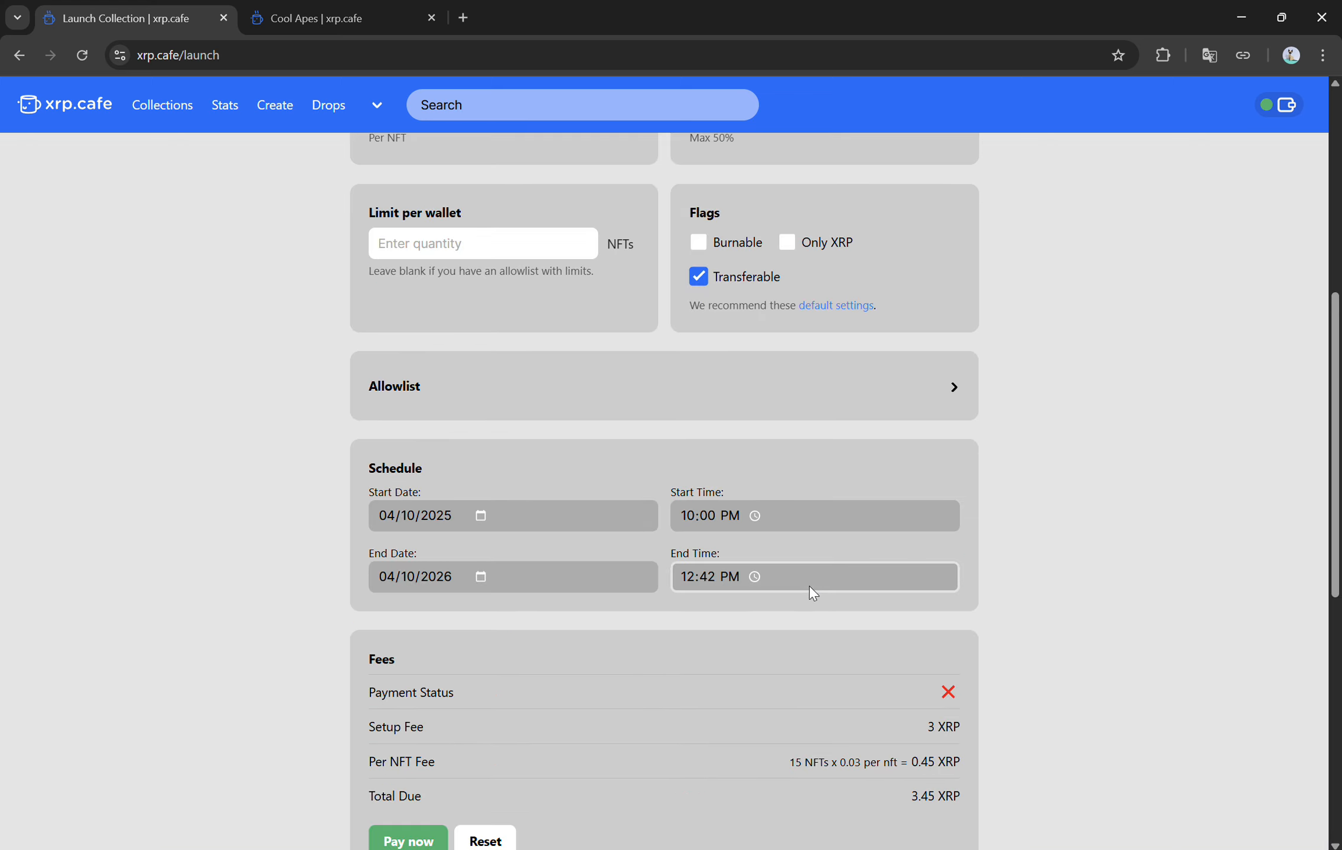
{"action": "scroll", "coordinate": [1060, 646], "scroll_direction": "up", "scroll_amount": 3}
{"action": "scroll", "coordinate": [1068, 634], "scroll_direction": "down", "scroll_amount": 9}
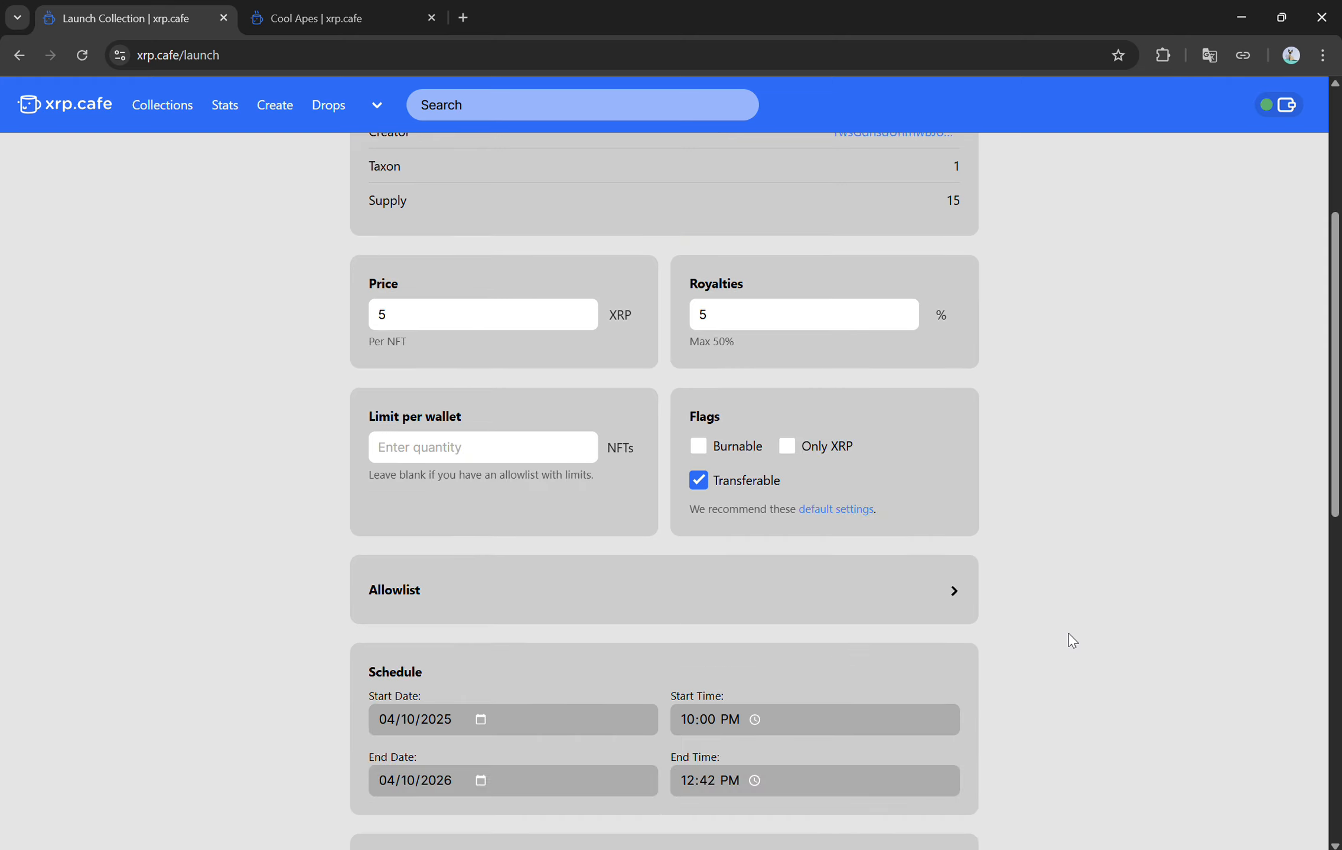
Review the Cool Apes launch settings from the details to the fees, and check the launch status in the dashboard.
{"action": "scroll", "coordinate": [1068, 633], "scroll_direction": "down", "scroll_amount": 6}
{"action": "scroll", "coordinate": [1049, 632], "scroll_direction": "up", "scroll_amount": 3}
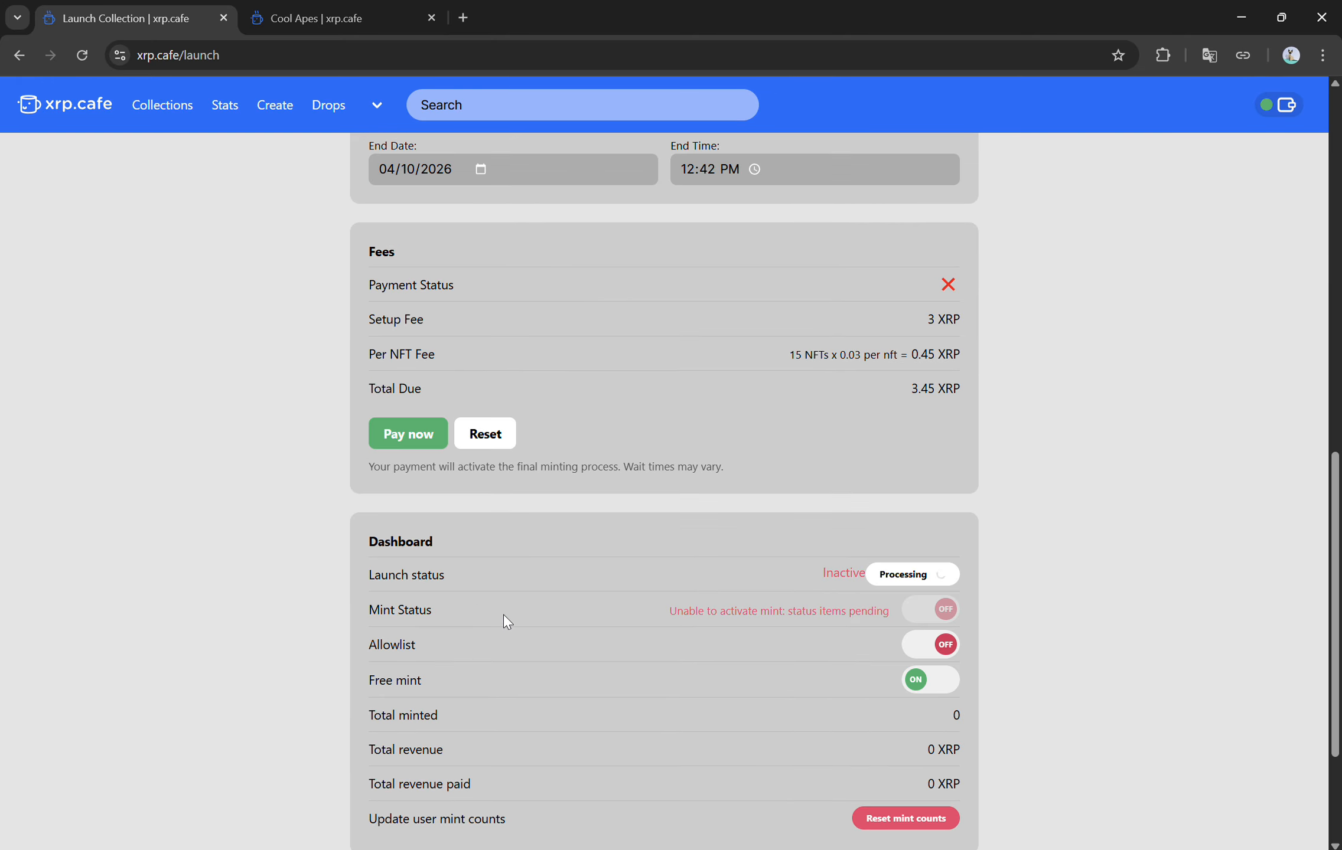
{"action": "scroll", "coordinate": [580, 578], "scroll_direction": "up", "scroll_amount": 3}
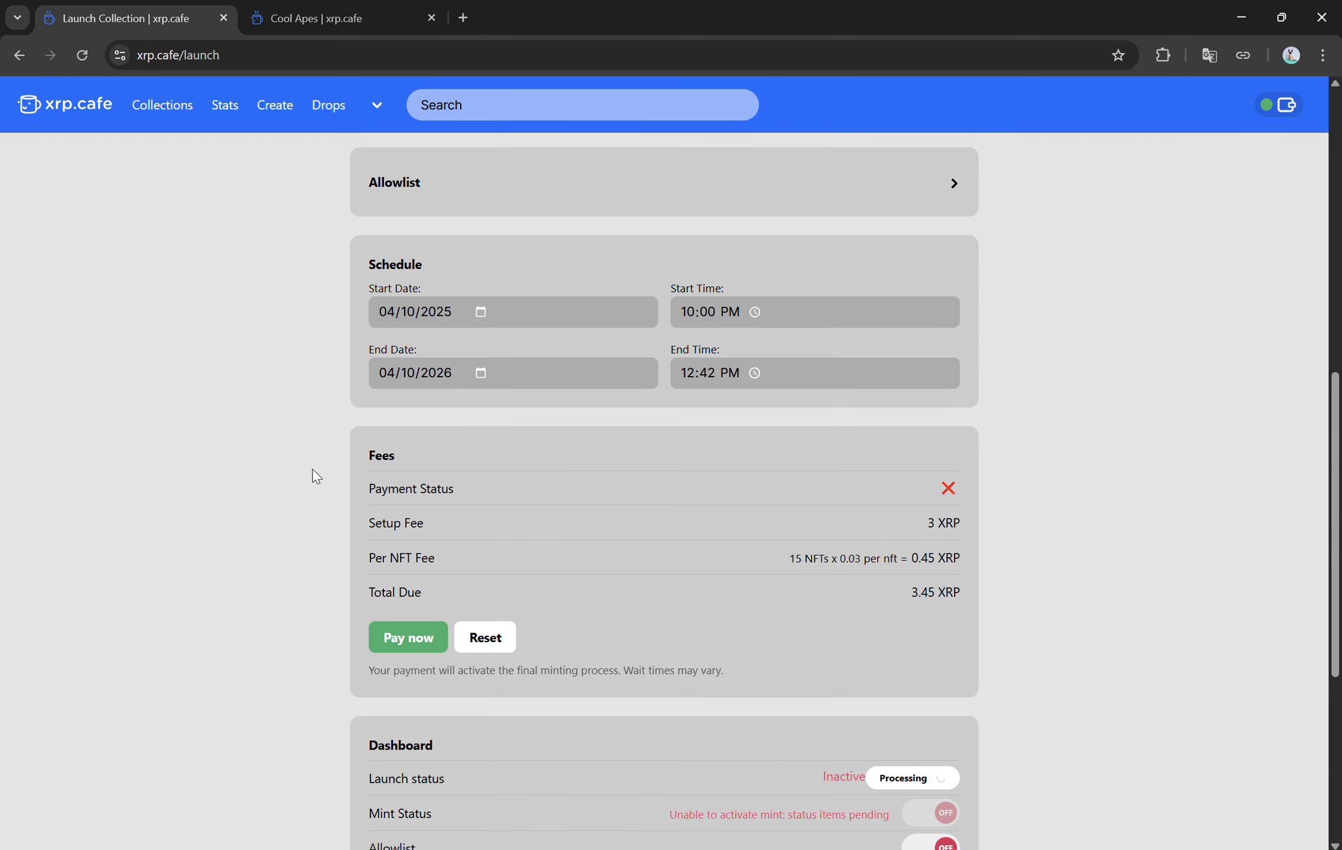
{"action": "scroll", "coordinate": [312, 470], "scroll_direction": "up", "scroll_amount": 10}
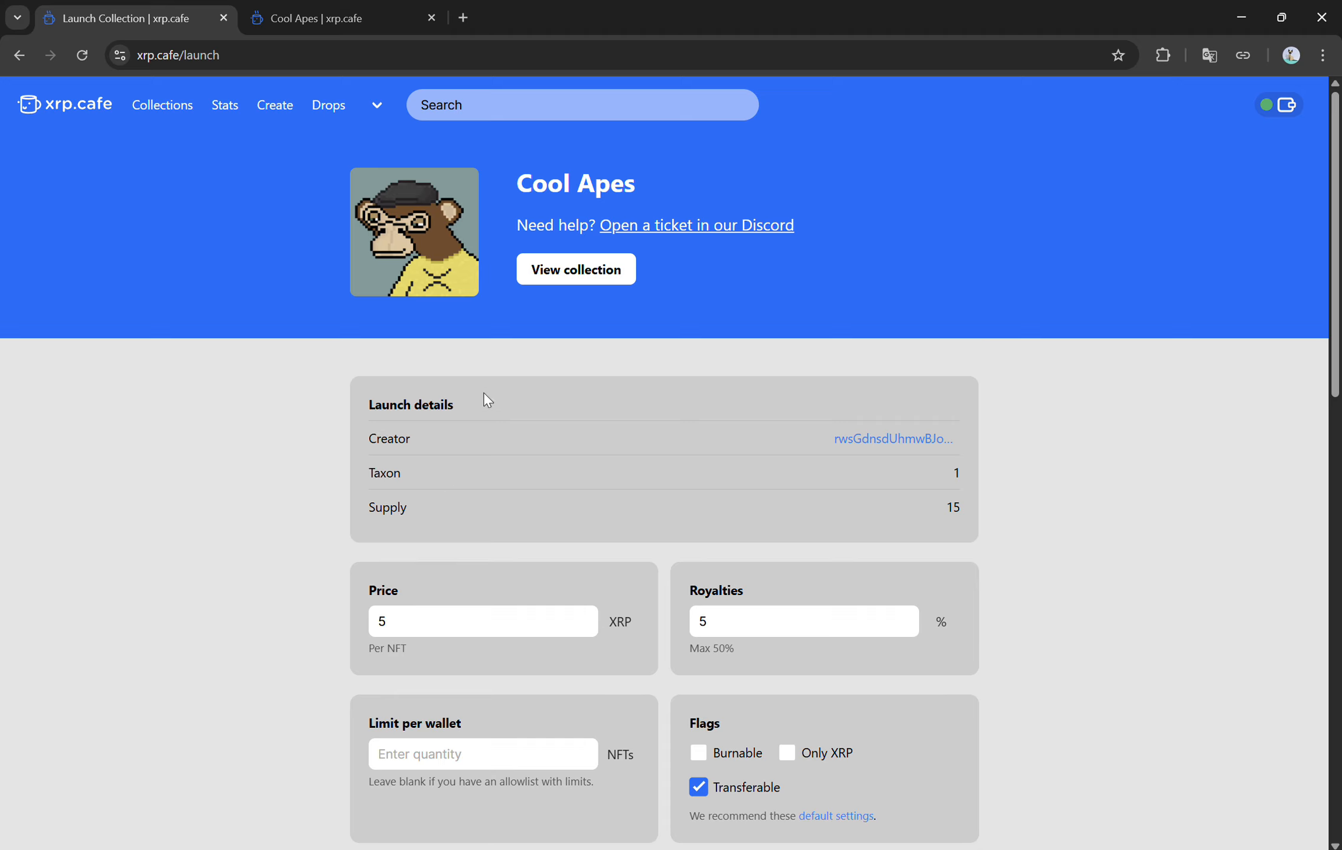
{"action": "scroll", "coordinate": [248, 496], "scroll_direction": "down", "scroll_amount": 15}
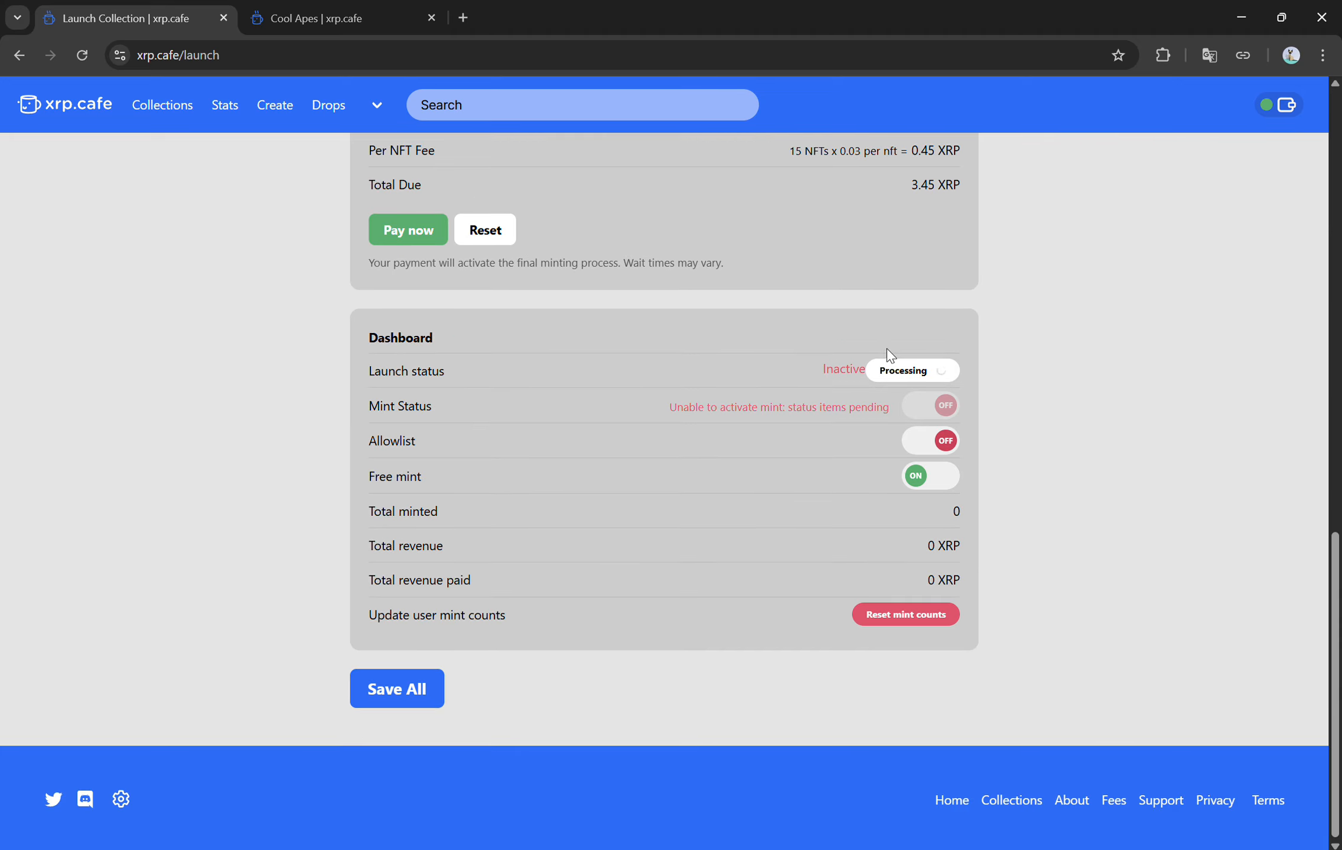
{"action": "left_click", "coordinate": [909, 375]}
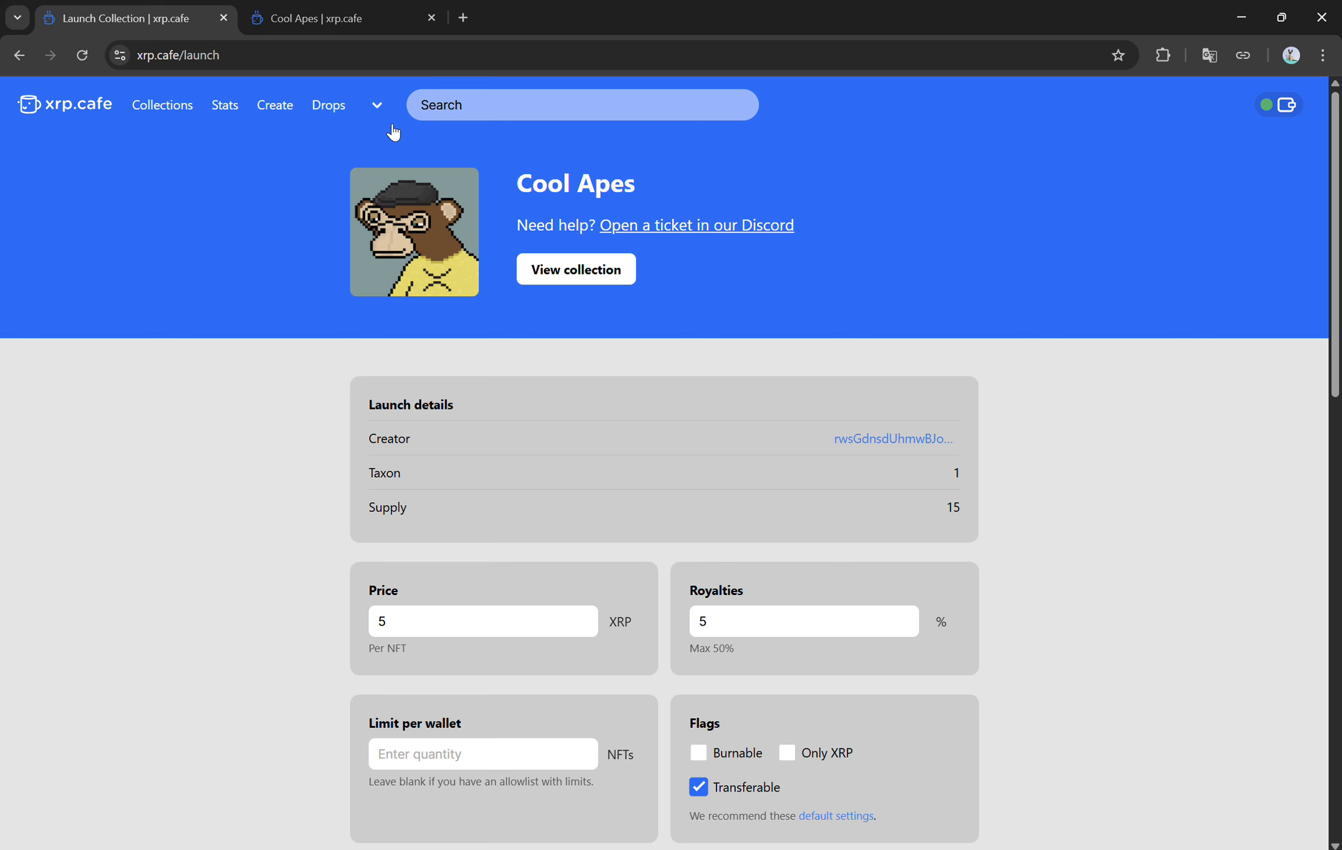
Reopen the Cool Apes collection from the Launchpad and check its launch status in the dashboard.
{"action": "left_click", "coordinate": [378, 109]}
{"action": "left_click", "coordinate": [392, 147]}
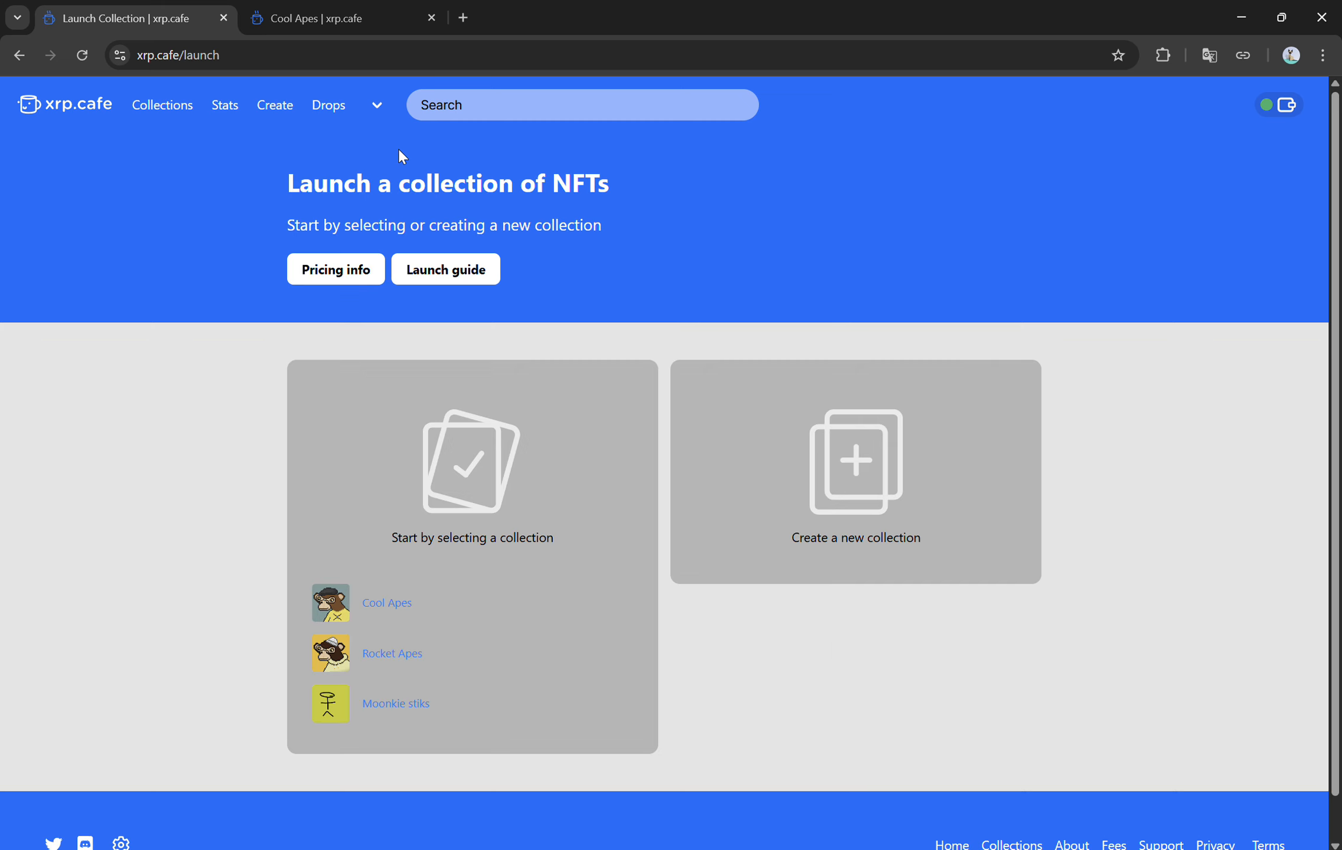
{"action": "left_click", "coordinate": [413, 602]}
{"action": "scroll", "coordinate": [948, 568], "scroll_direction": "down", "scroll_amount": 15}
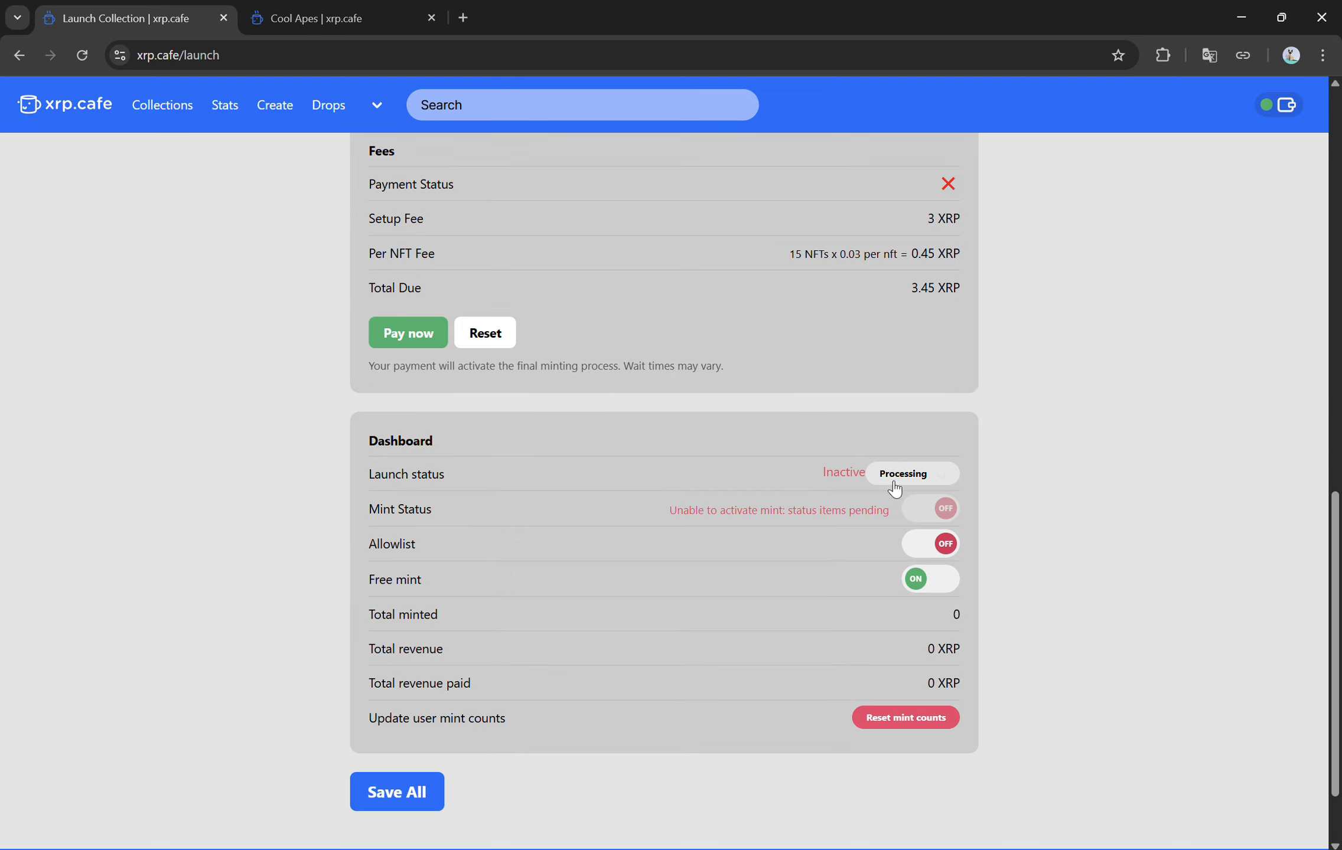
{"action": "scroll", "coordinate": [670, 501], "scroll_direction": "up", "scroll_amount": 15}
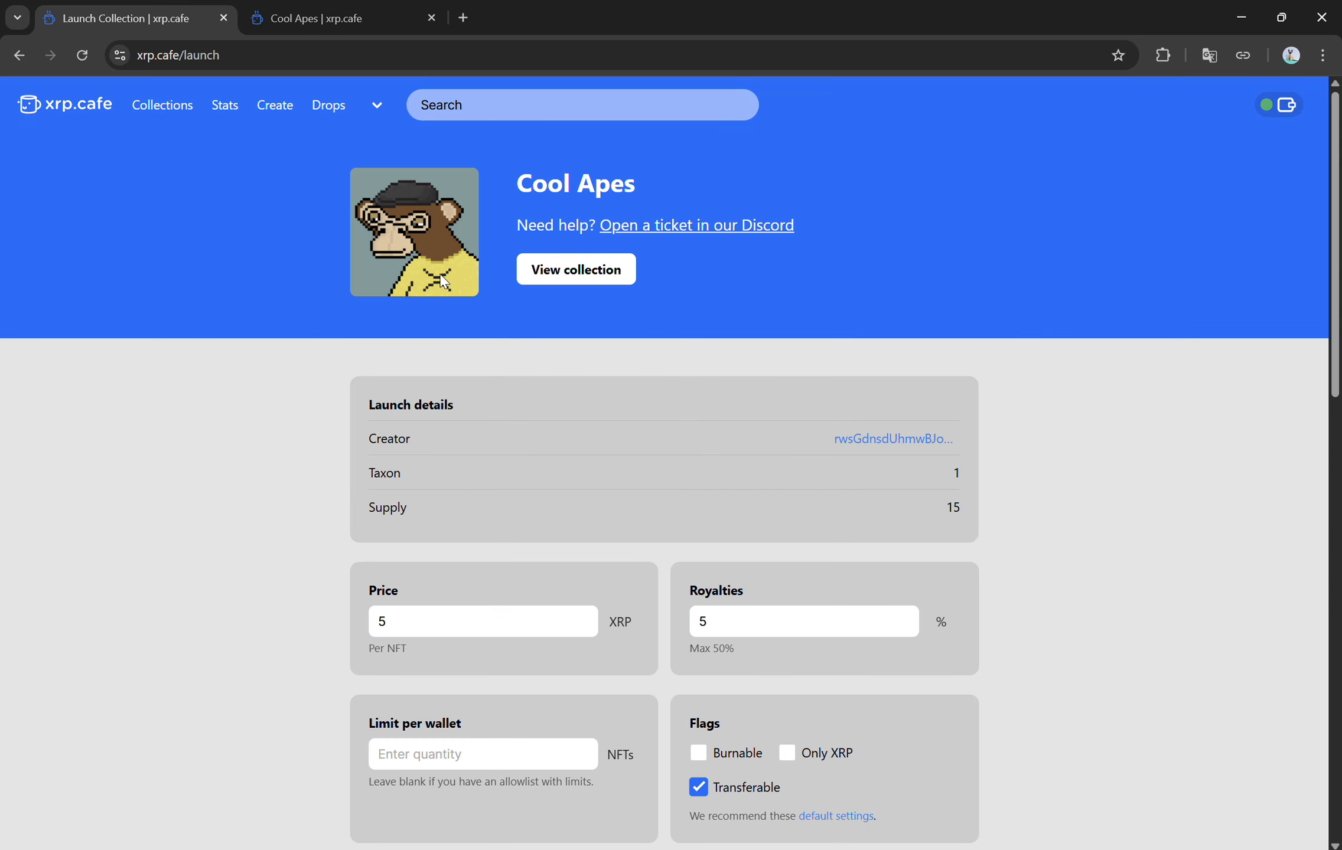
{"action": "left_click", "coordinate": [377, 107]}
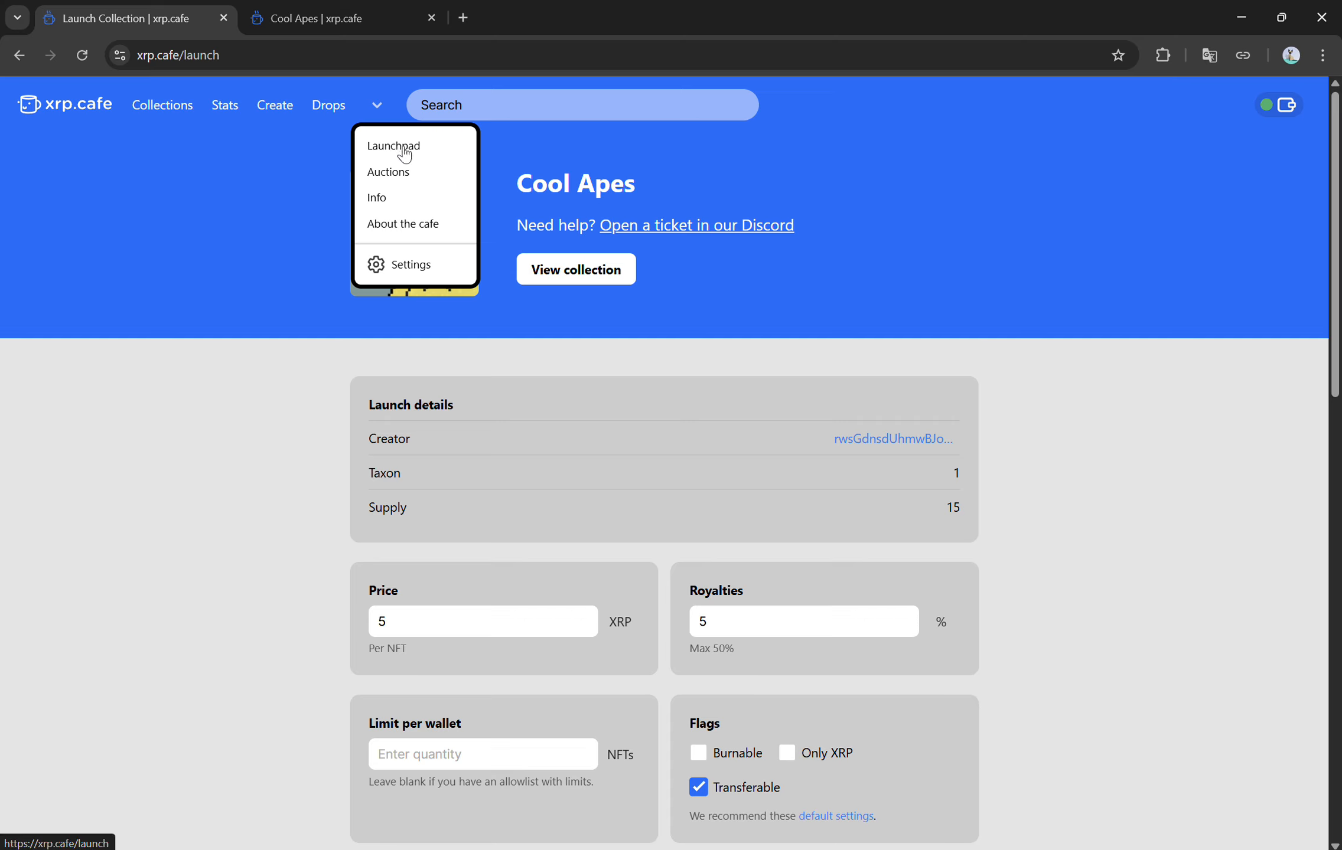
{"action": "left_click", "coordinate": [966, 278]}
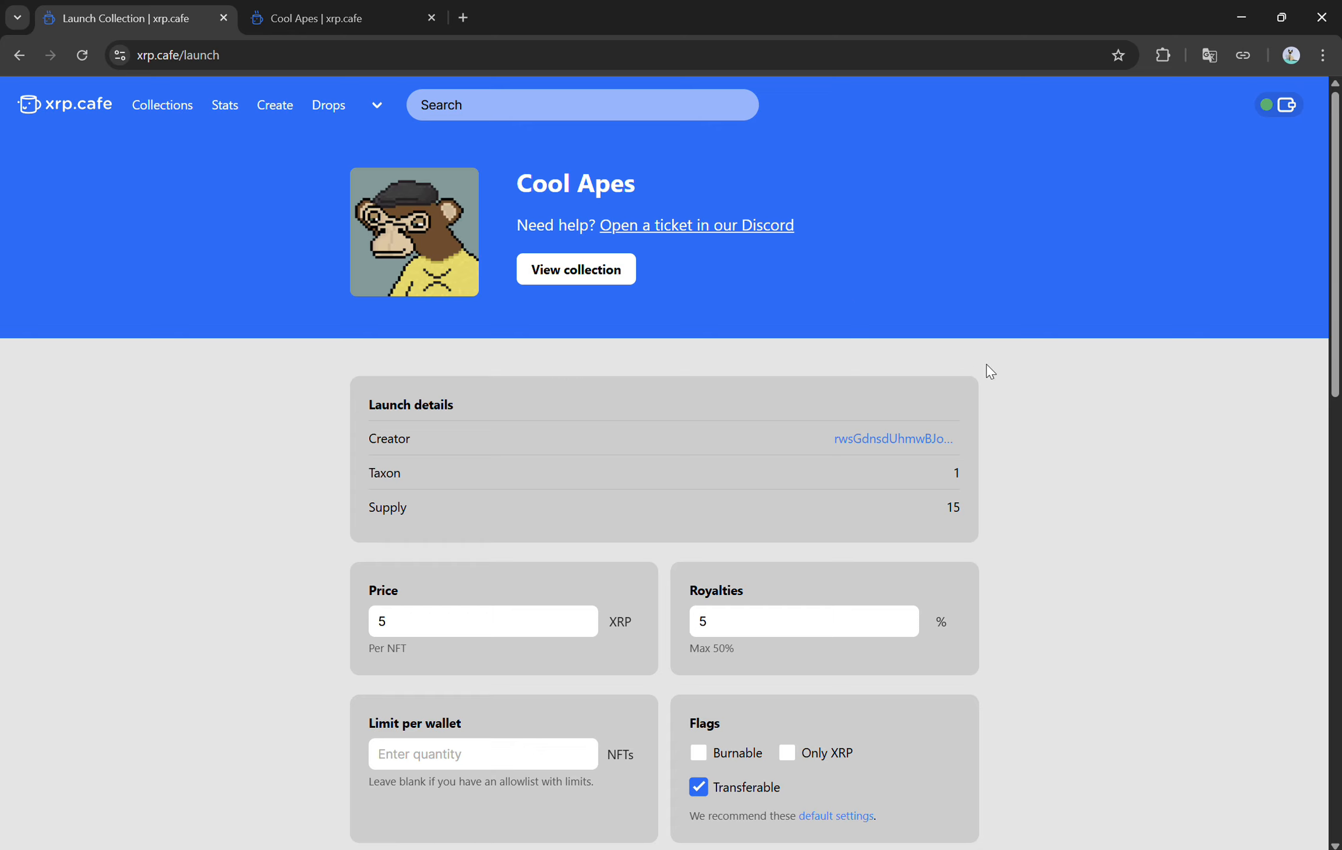
Switch off free mint in the Cool Apes dashboard and check the dashboard settings.
{"action": "scroll", "coordinate": [998, 372], "scroll_direction": "down", "scroll_amount": 15}
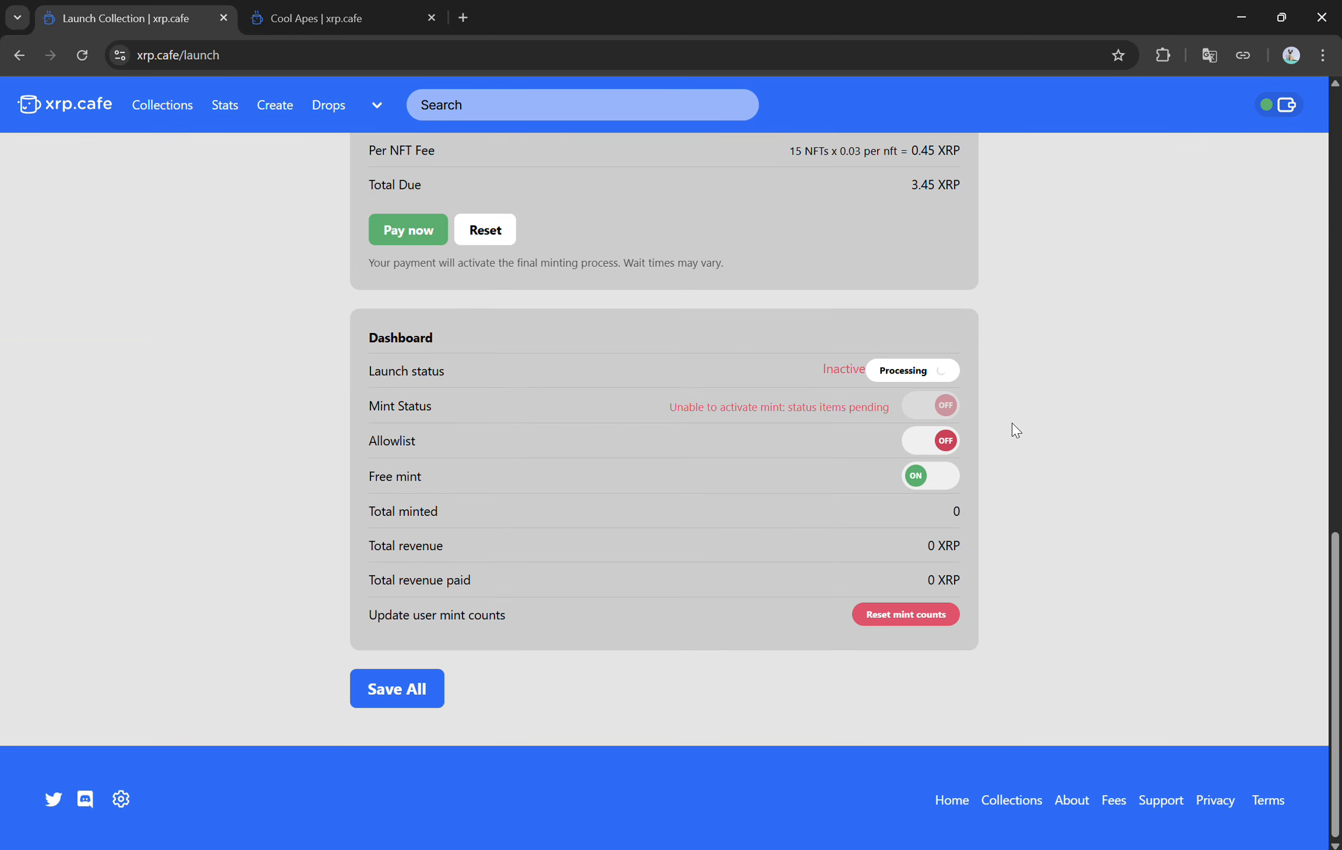
{"action": "left_click", "coordinate": [945, 477]}
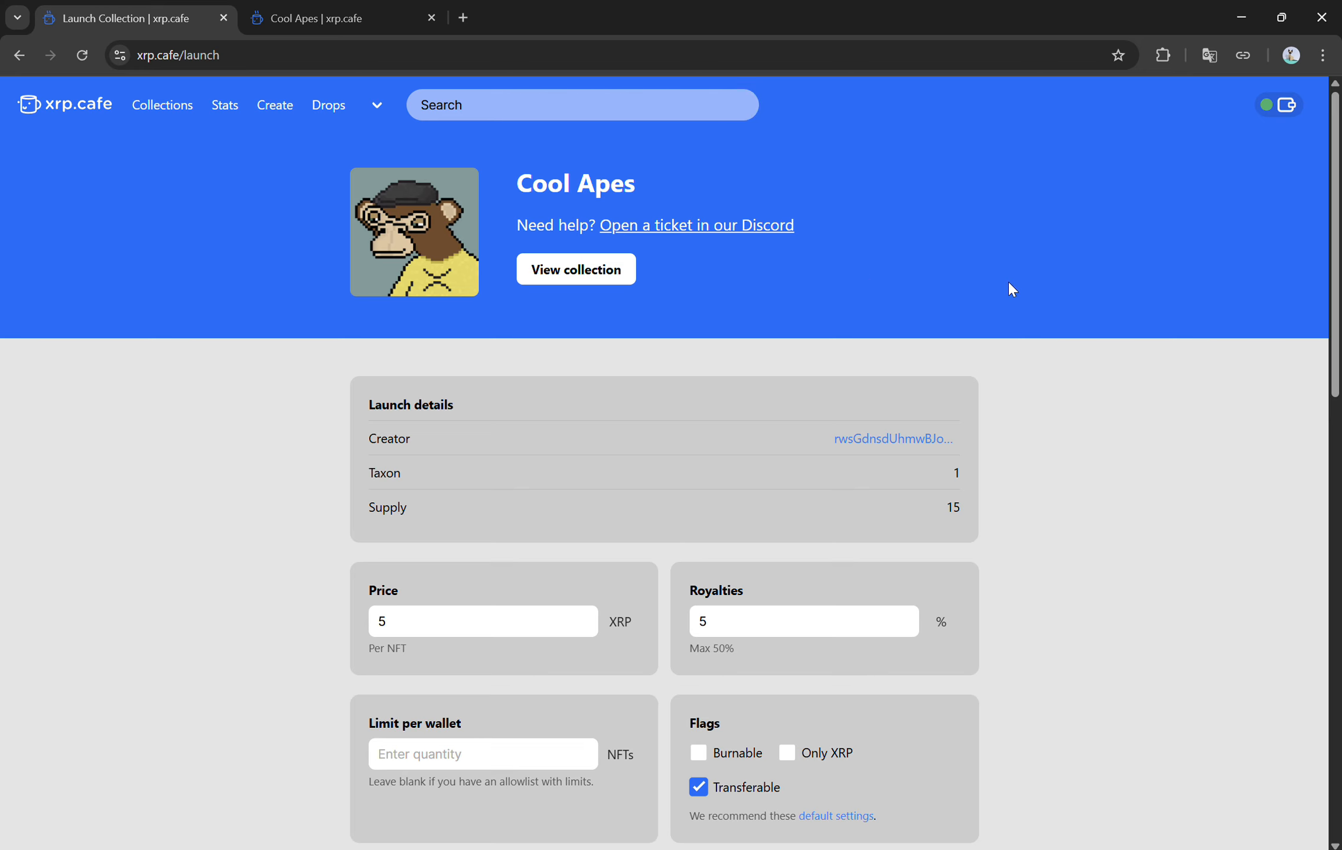
{"action": "scroll", "coordinate": [1023, 302], "scroll_direction": "down", "scroll_amount": 15}
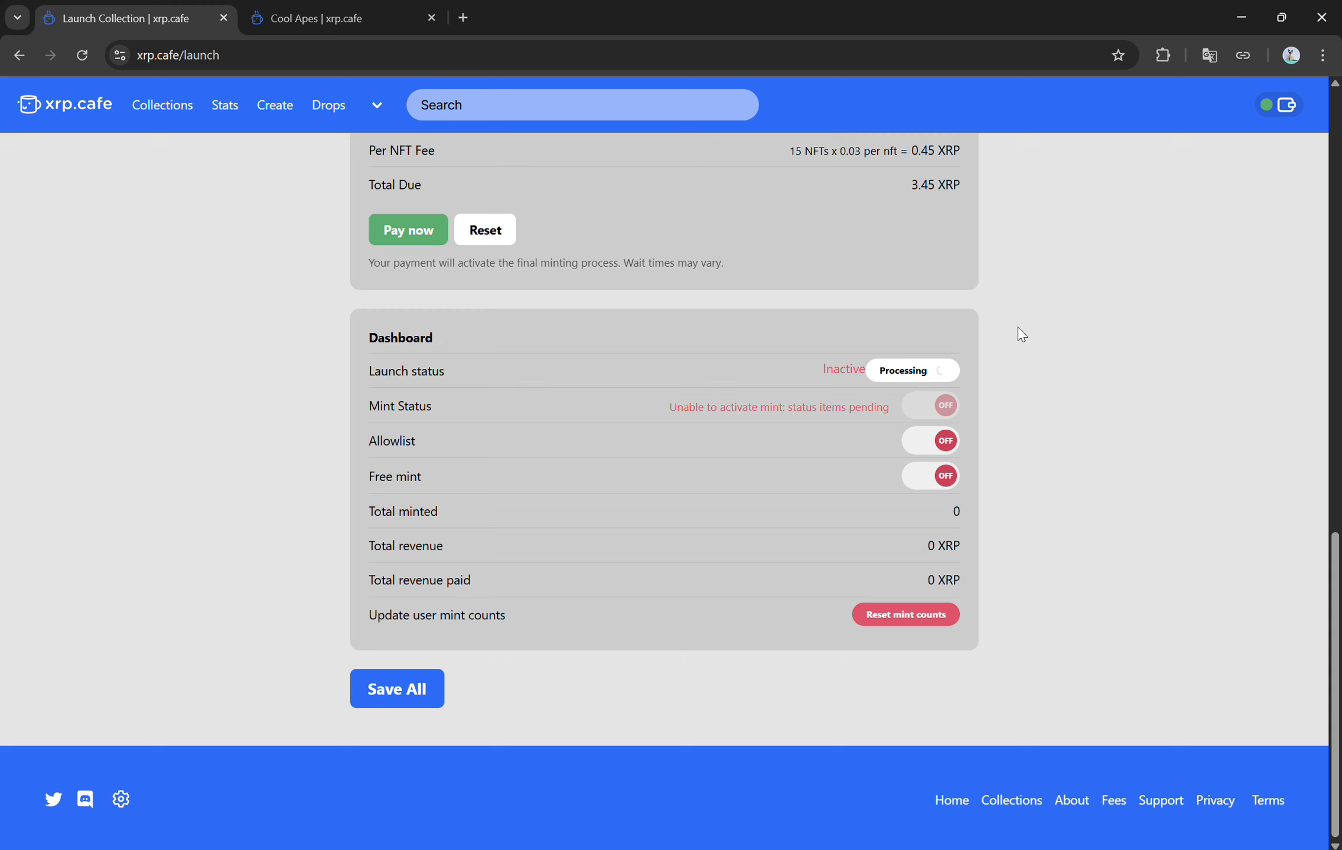
{"action": "scroll", "coordinate": [1018, 327], "scroll_direction": "up", "scroll_amount": 3}
{"action": "scroll", "coordinate": [1015, 328], "scroll_direction": "up", "scroll_amount": 15}
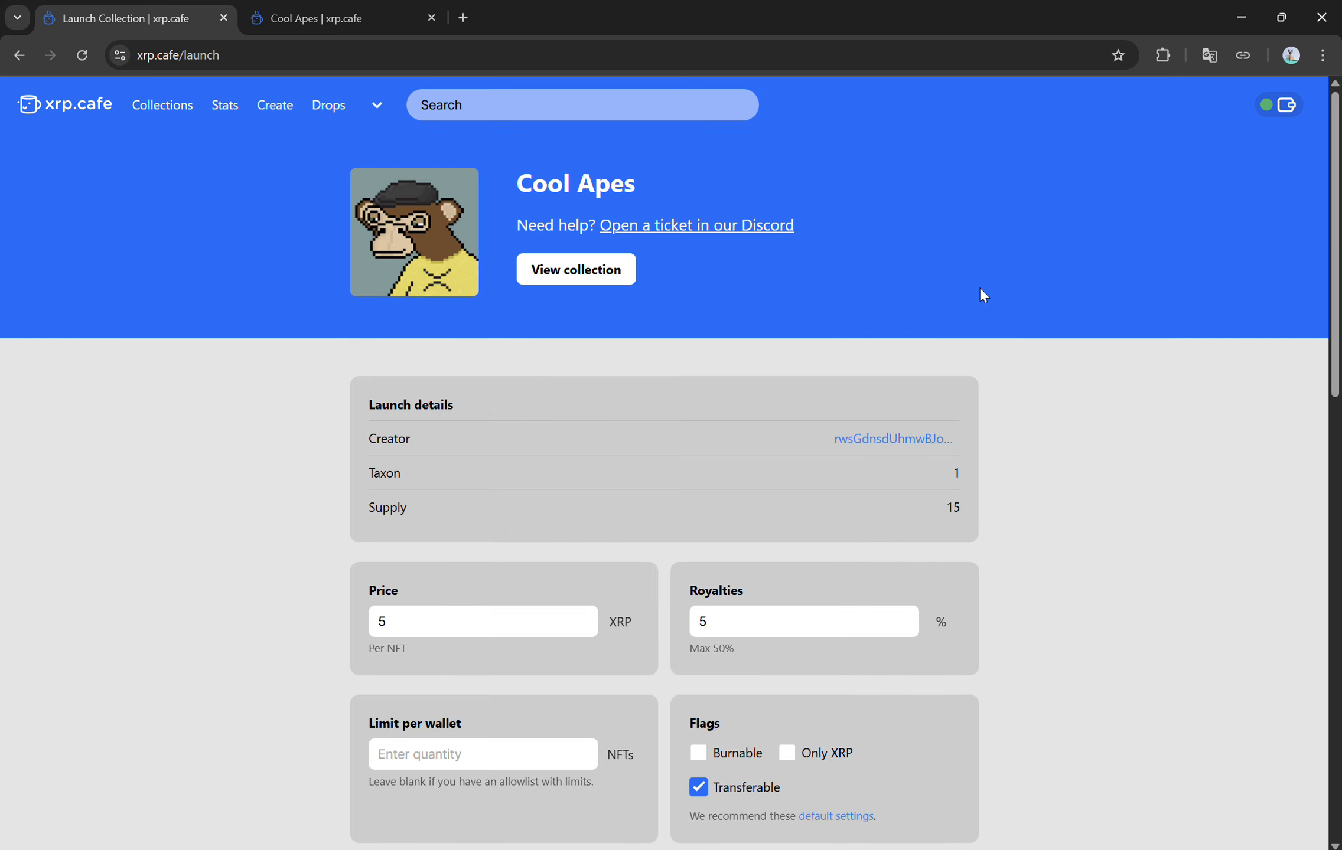